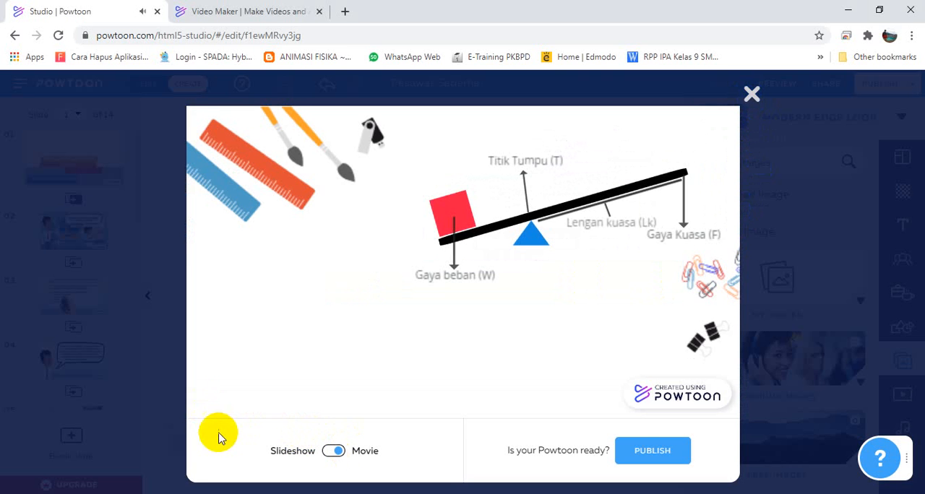
Stop and close the movie preview, and look through the slides of the Pesawat Sederhana project.
{"action": "left_click", "coordinate": [204, 408]}
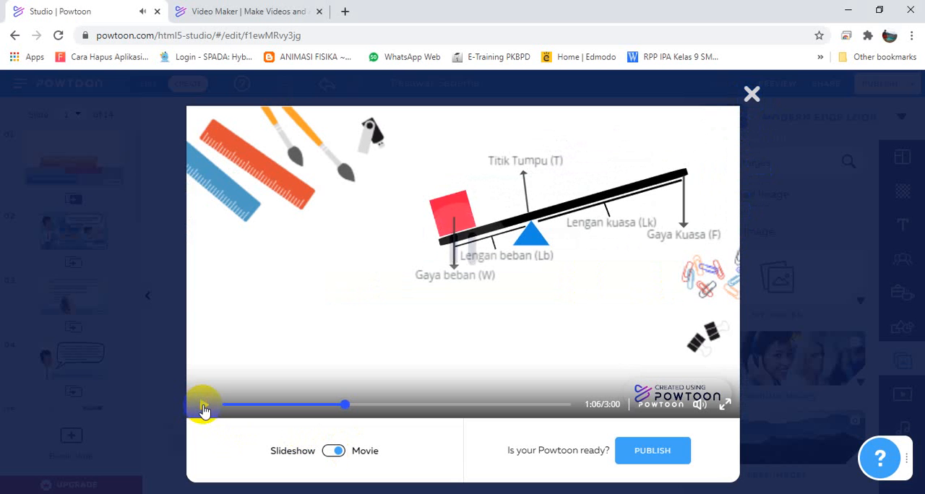
{"action": "left_click", "coordinate": [750, 96]}
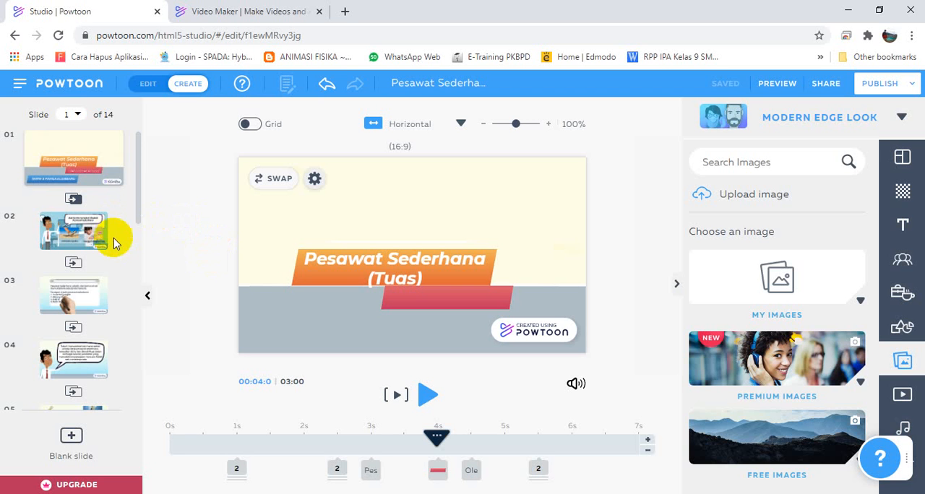
{"action": "scroll", "coordinate": [123, 287], "scroll_direction": "down", "scroll_amount": 10}
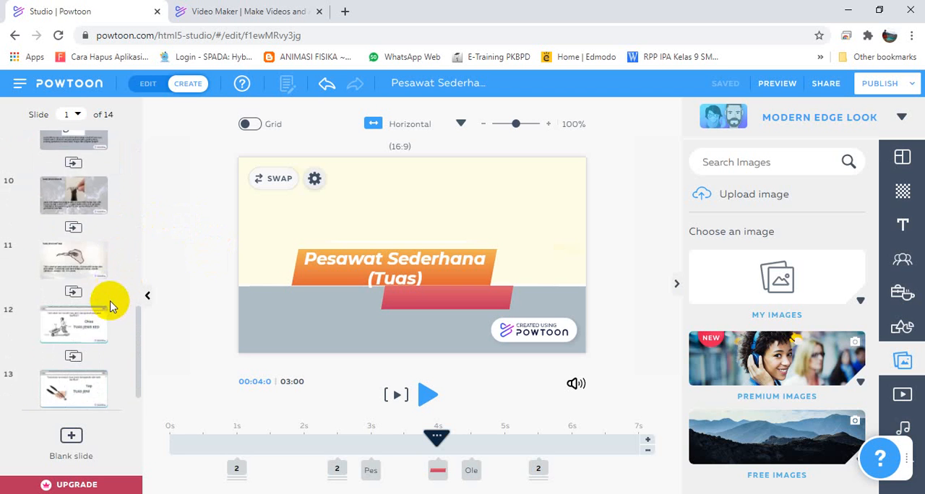
{"action": "scroll", "coordinate": [112, 304], "scroll_direction": "up", "scroll_amount": 10}
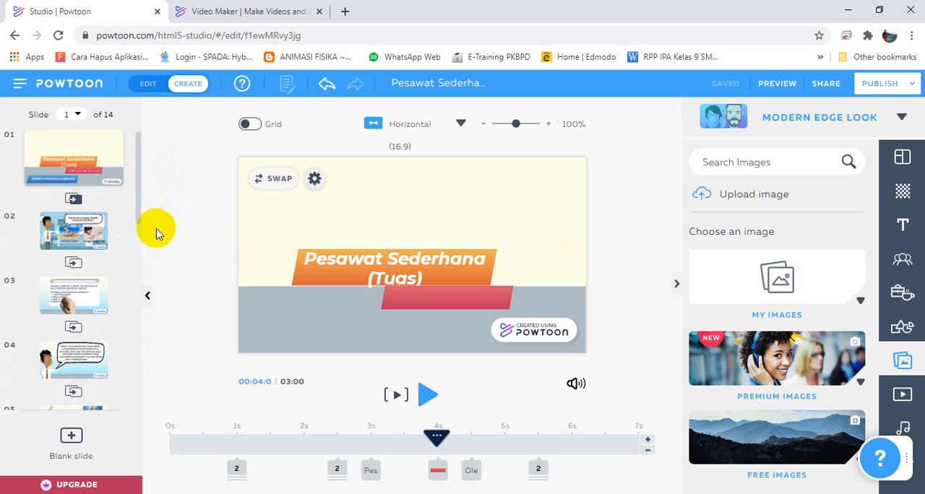
Switch to the Powtoon home page and log in with the first listed Google account.
{"action": "left_click", "coordinate": [245, 13]}
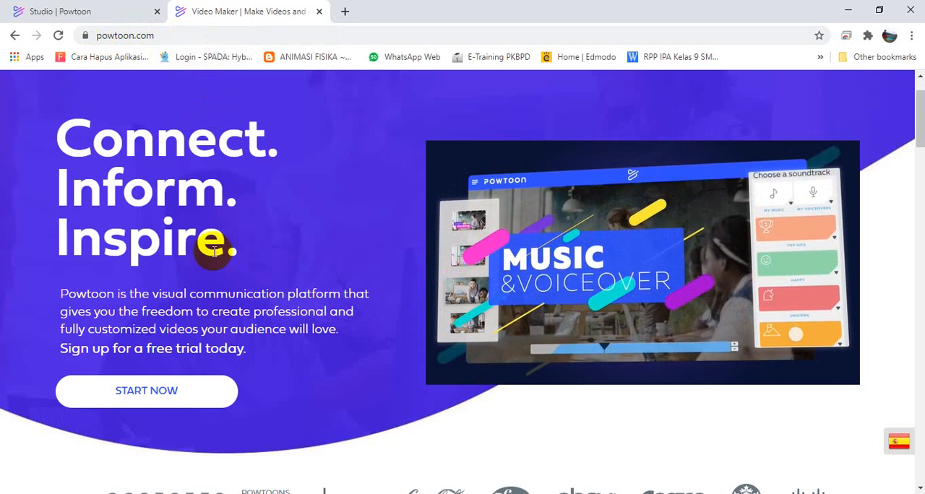
{"action": "scroll", "coordinate": [384, 257], "scroll_direction": "up", "scroll_amount": 1}
{"action": "scroll", "coordinate": [383, 259], "scroll_direction": "down", "scroll_amount": 1}
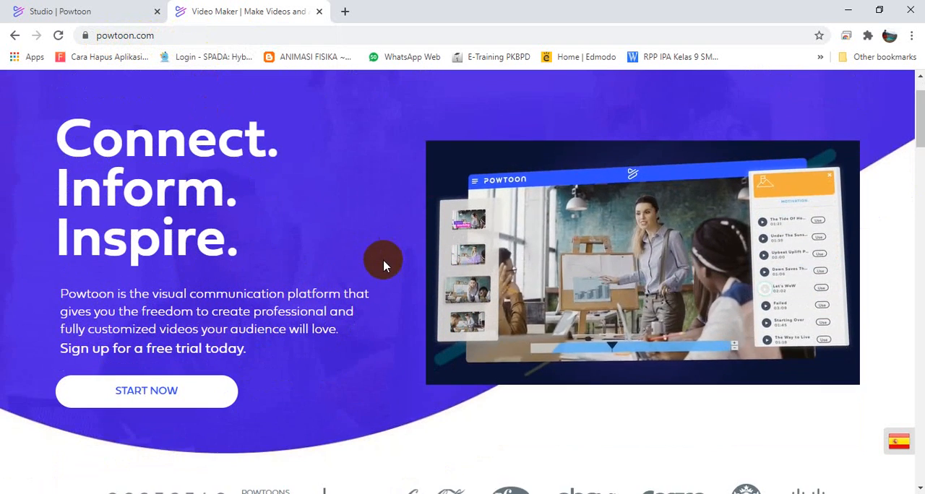
{"action": "scroll", "coordinate": [390, 245], "scroll_direction": "up", "scroll_amount": 1}
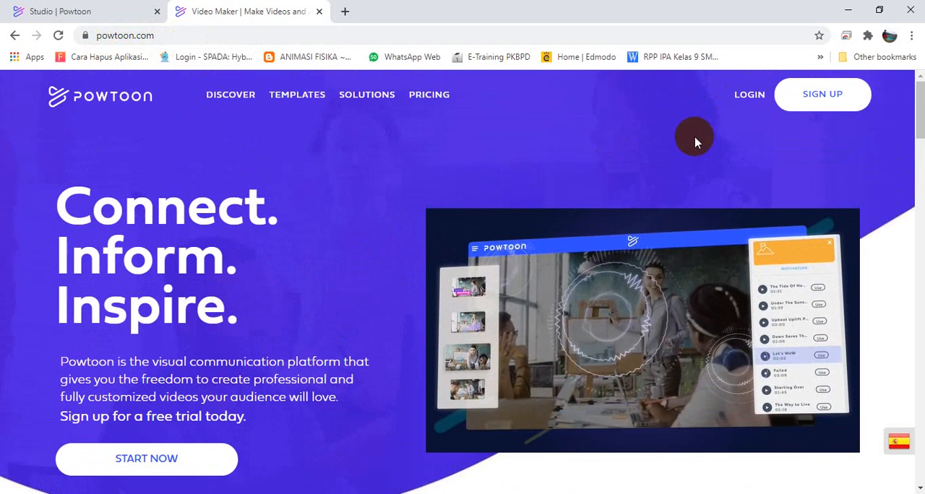
{"action": "left_click", "coordinate": [750, 102]}
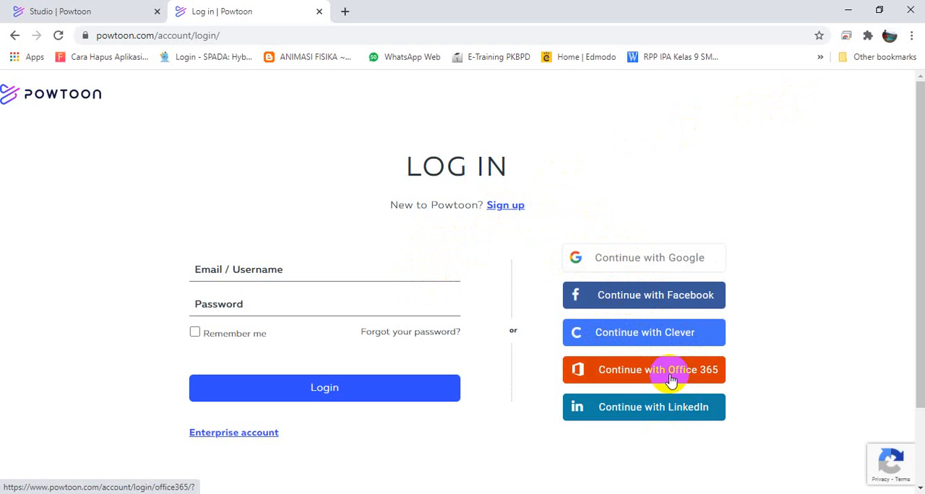
{"action": "left_click", "coordinate": [631, 266]}
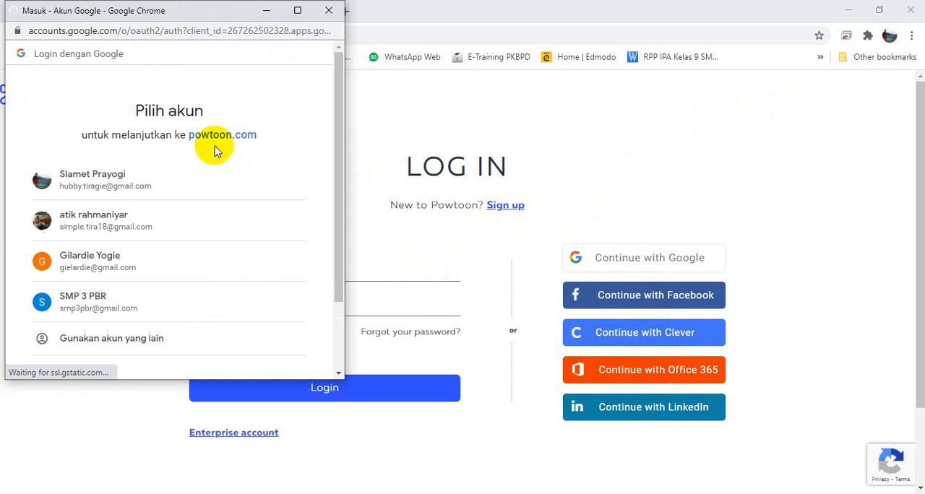
{"action": "left_click", "coordinate": [119, 188]}
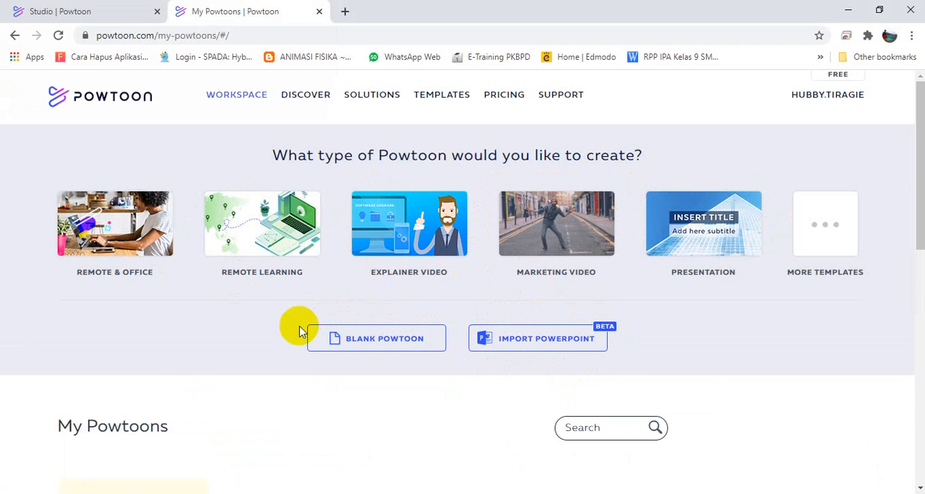
Create a blank Powtoon with the Modern Edge look.
{"action": "left_click", "coordinate": [348, 341]}
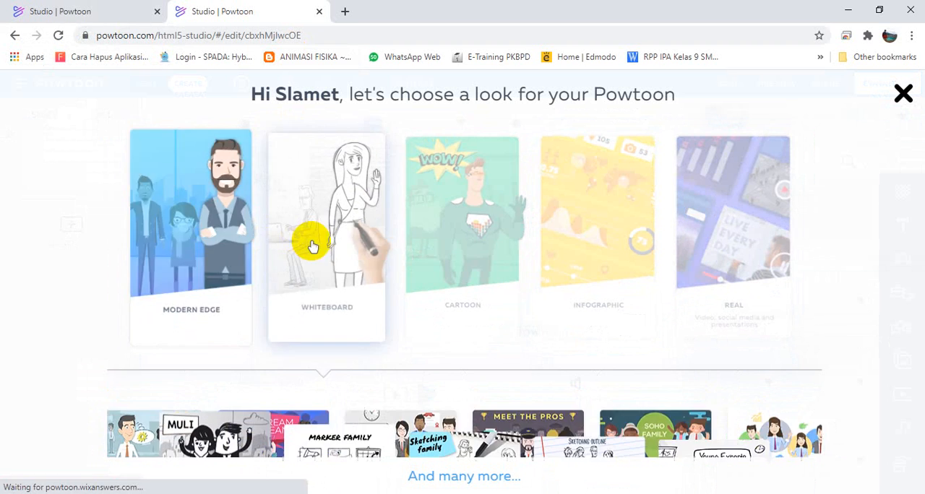
{"action": "left_click", "coordinate": [208, 237]}
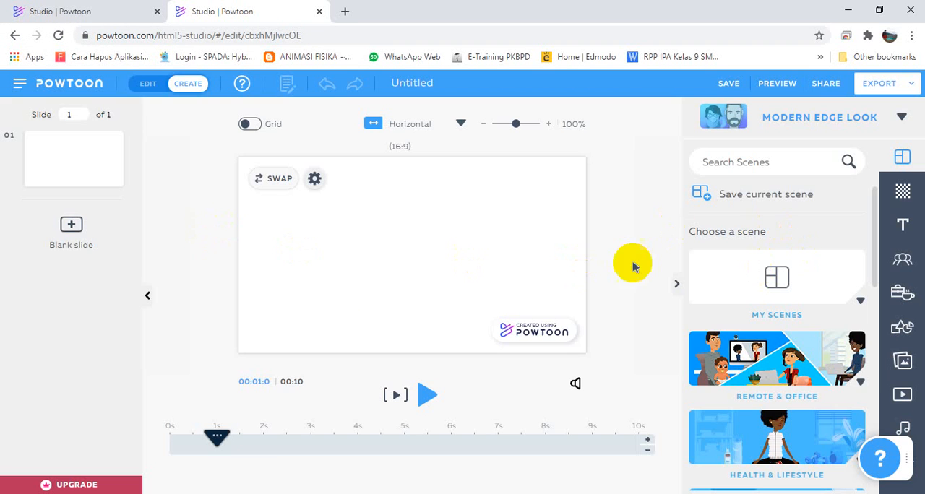
Apply the Locations background with a plain cream wall and grey floor to slide 1.
{"action": "left_click", "coordinate": [902, 191]}
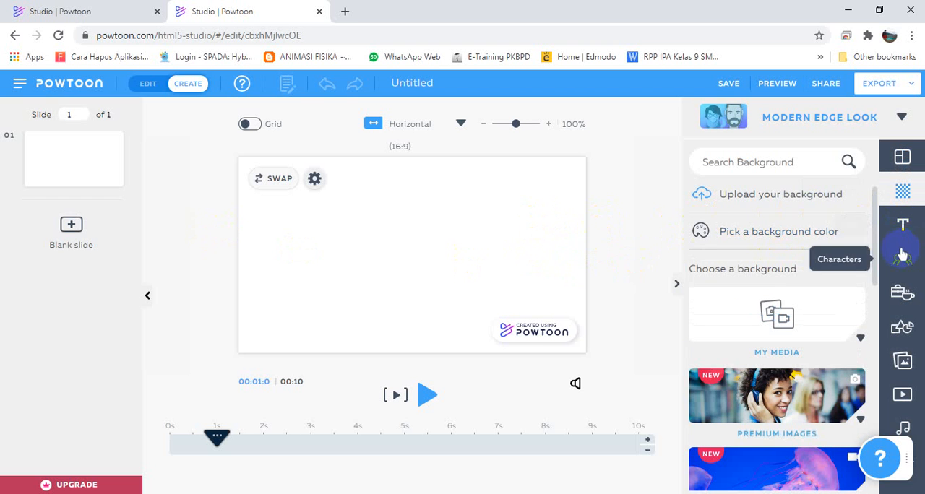
{"action": "scroll", "coordinate": [831, 344], "scroll_direction": "down", "scroll_amount": 3}
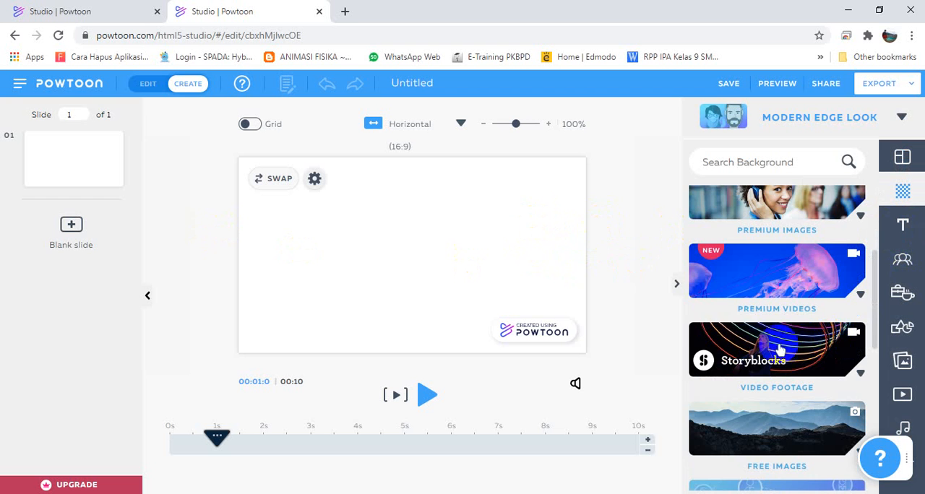
{"action": "scroll", "coordinate": [774, 329], "scroll_direction": "up", "scroll_amount": 2}
{"action": "scroll", "coordinate": [774, 344], "scroll_direction": "down", "scroll_amount": 3}
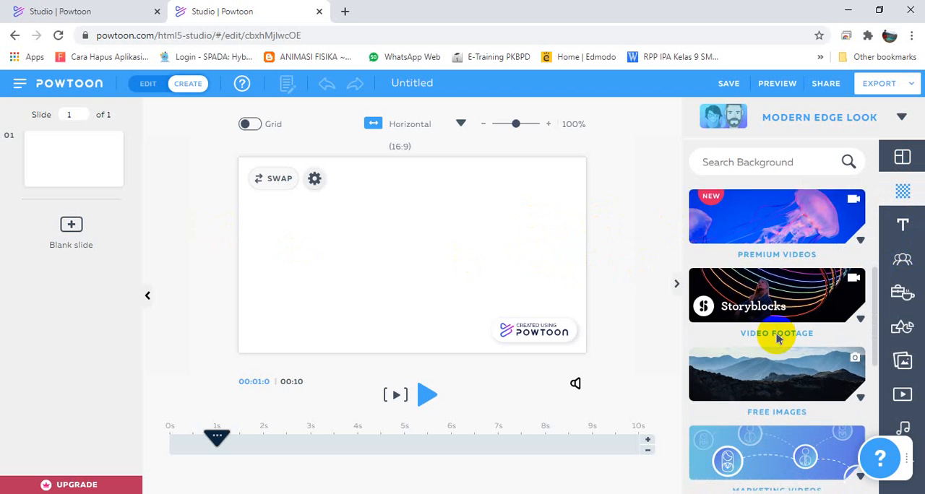
{"action": "scroll", "coordinate": [778, 340], "scroll_direction": "down", "scroll_amount": 1}
{"action": "scroll", "coordinate": [791, 323], "scroll_direction": "down", "scroll_amount": 3}
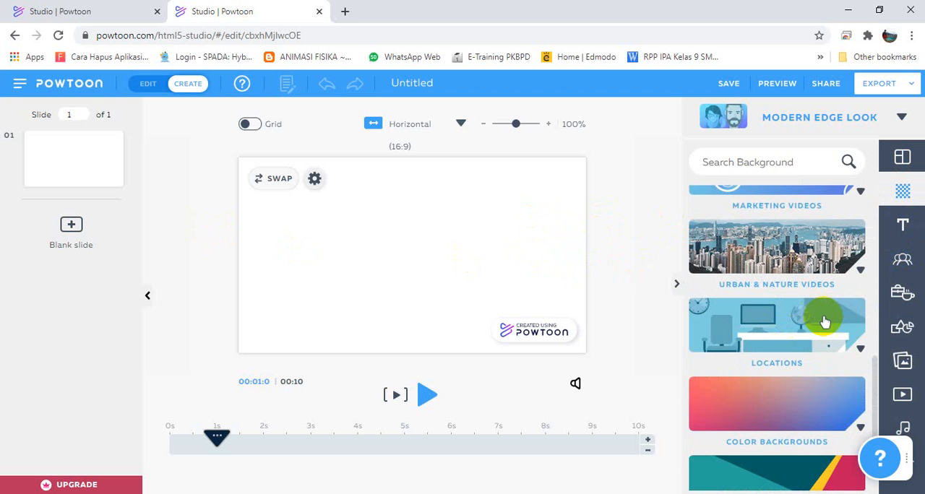
{"action": "left_click", "coordinate": [824, 322]}
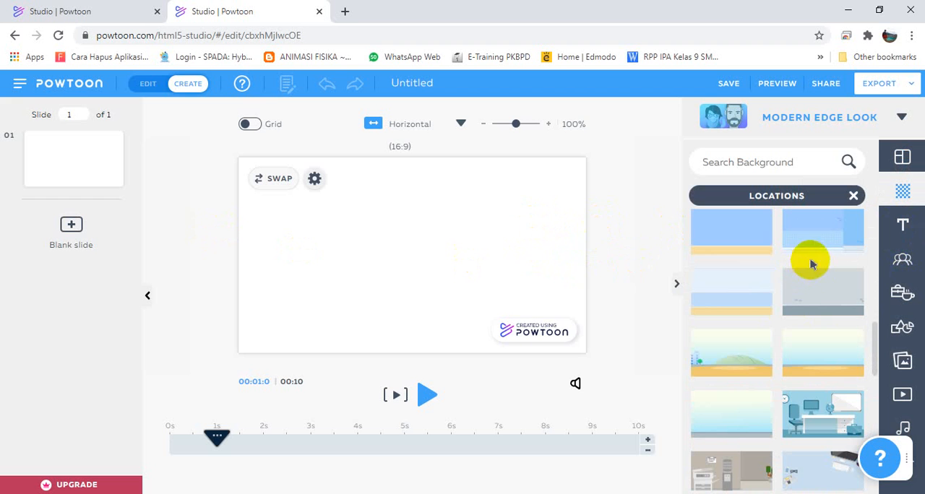
{"action": "left_click", "coordinate": [742, 245]}
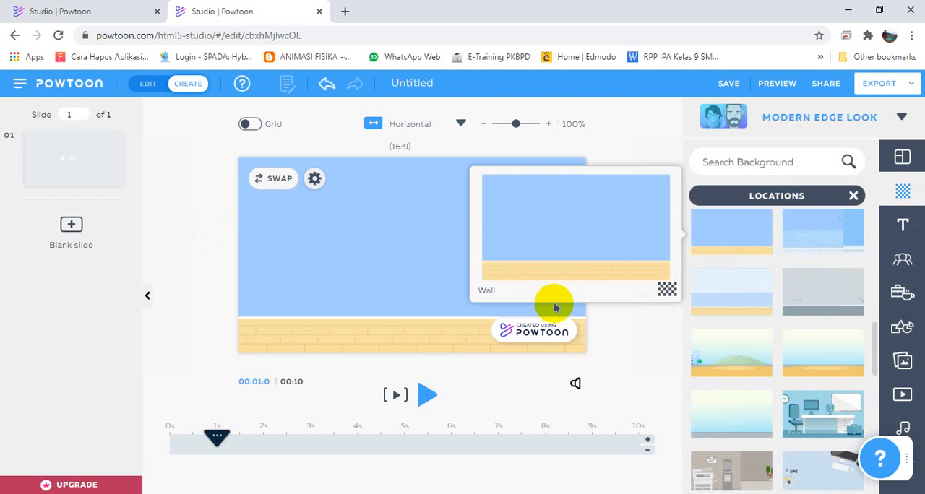
{"action": "scroll", "coordinate": [742, 321], "scroll_direction": "up", "scroll_amount": 2}
{"action": "left_click", "coordinate": [821, 304]}
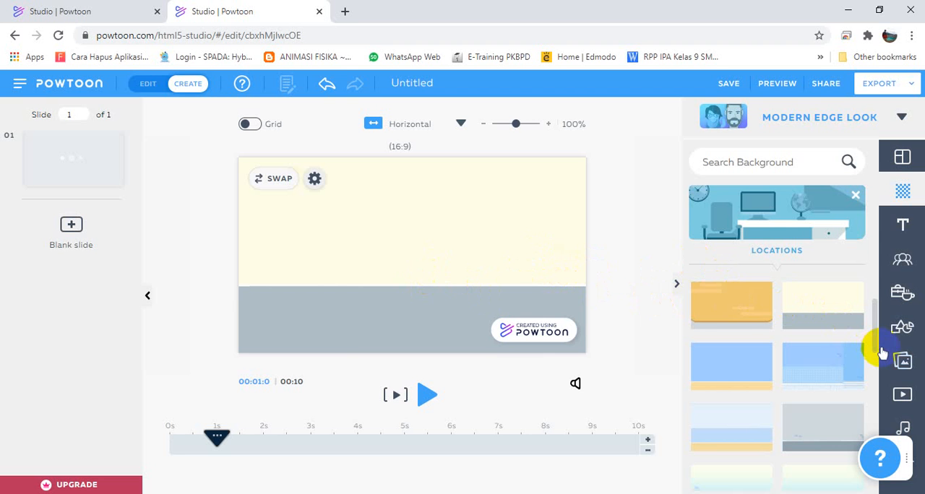
Upload the images logo-P4TKIPA-3d-NO-GLOW.png and TUT WURI BEVEL Kuning (cyan).png from the computer.
{"action": "left_click", "coordinate": [903, 360]}
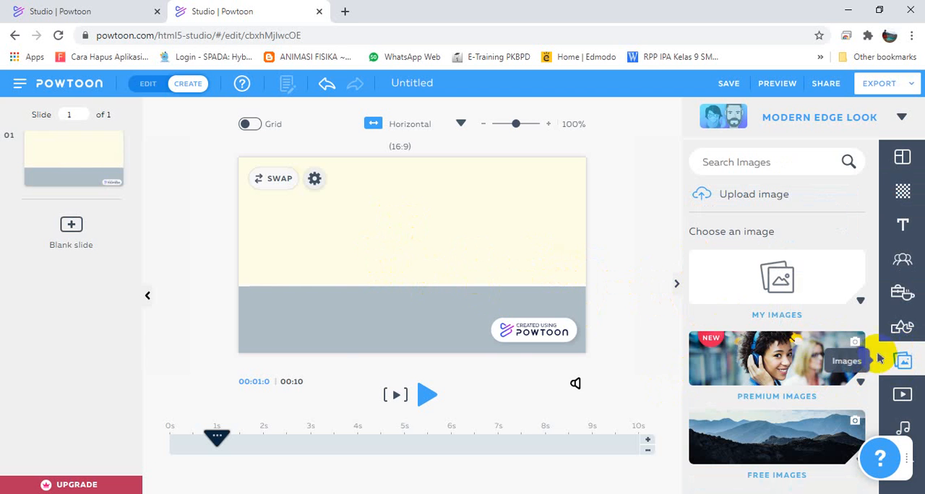
{"action": "left_click", "coordinate": [742, 200]}
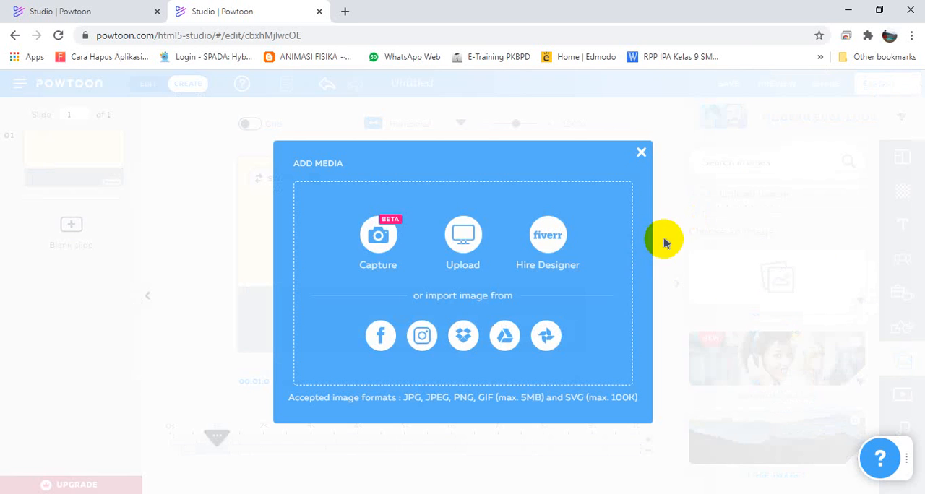
{"action": "left_click", "coordinate": [460, 249]}
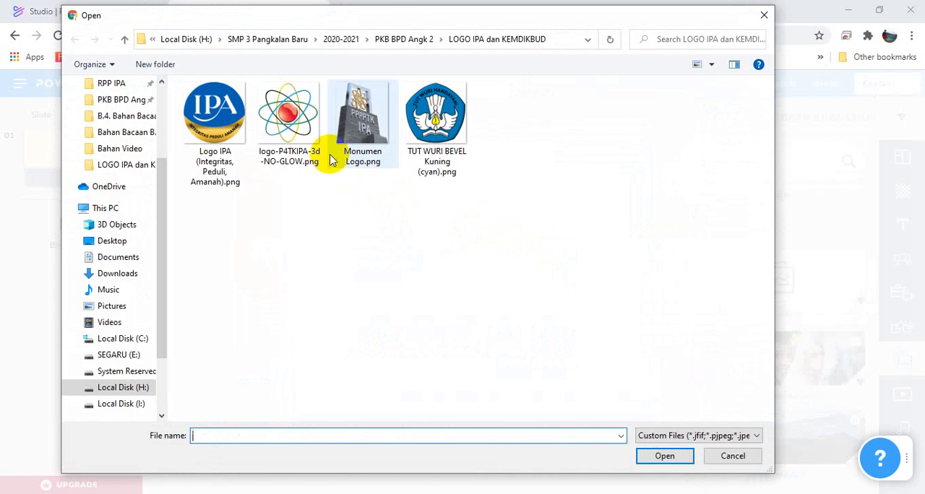
{"action": "left_click", "coordinate": [309, 152]}
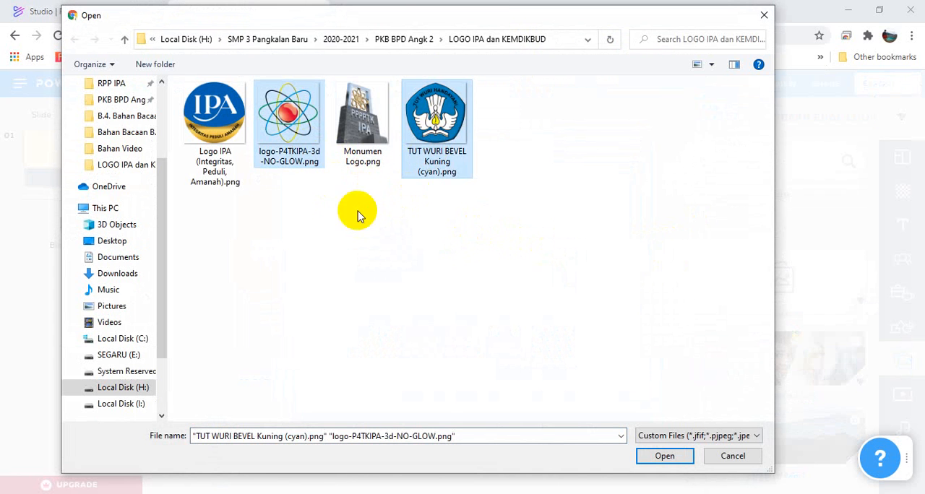
{"action": "left_click", "coordinate": [310, 153]}
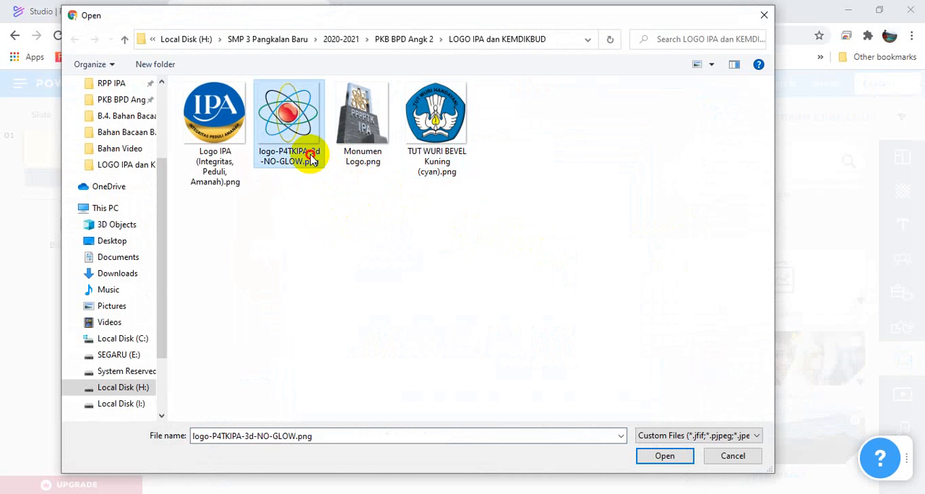
{"action": "left_click", "coordinate": [417, 134], "text": "ctrl"}
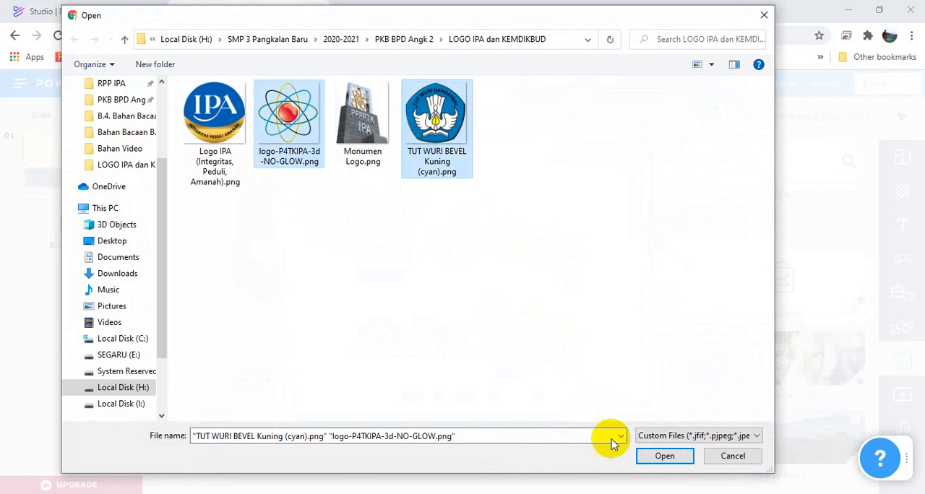
{"action": "left_click", "coordinate": [661, 457]}
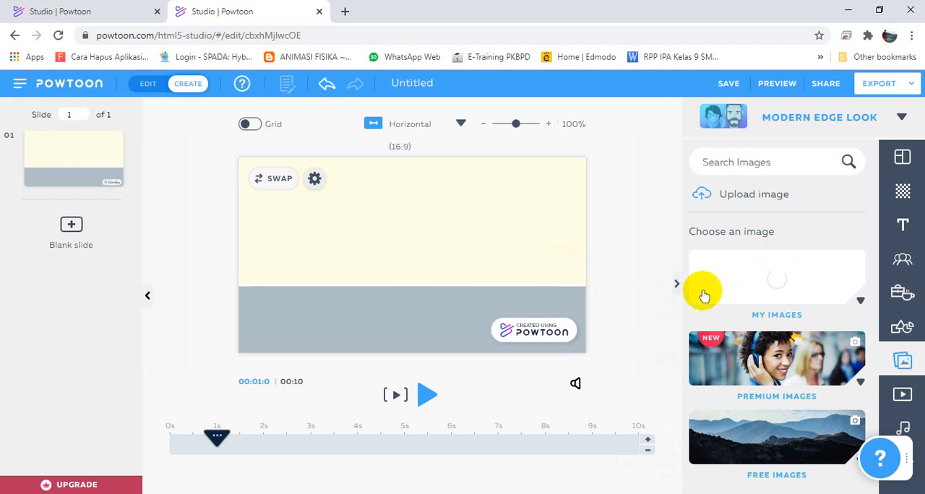
Add the uploaded Tut Wuri Handayani logo to the slide, shrink it and place it left of centre just above the grey floor.
{"action": "left_click", "coordinate": [862, 301]}
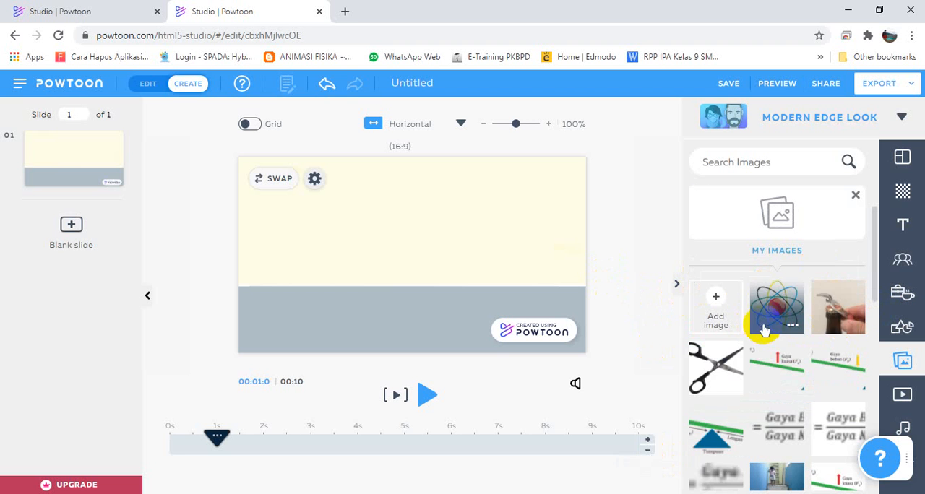
{"action": "scroll", "coordinate": [780, 412], "scroll_direction": "down", "scroll_amount": 2}
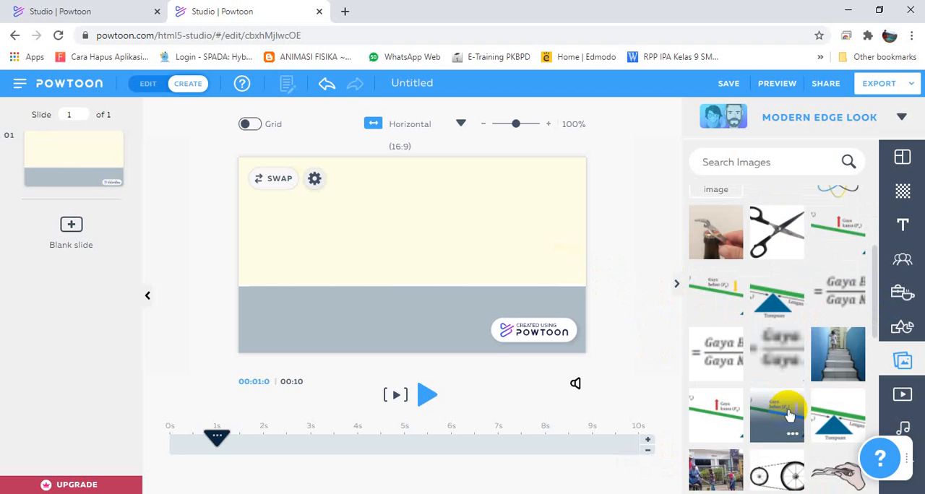
{"action": "scroll", "coordinate": [788, 410], "scroll_direction": "up", "scroll_amount": 3}
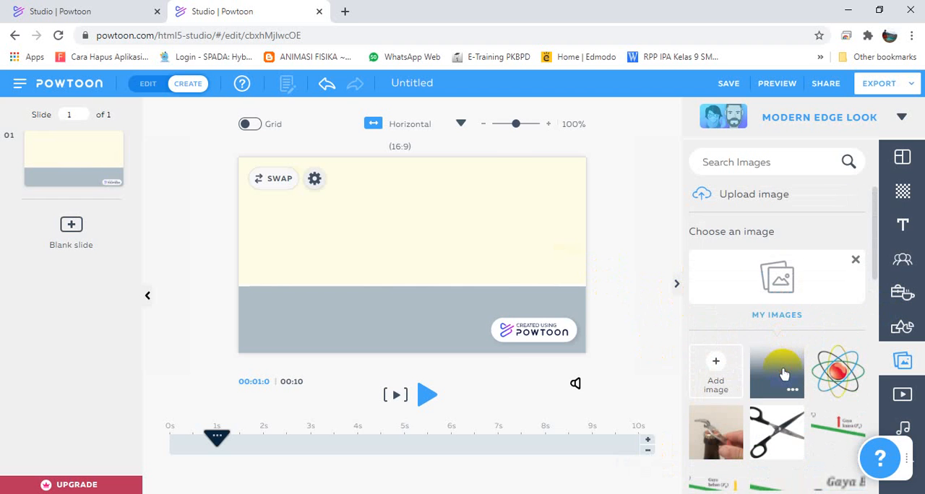
{"action": "left_click", "coordinate": [784, 374]}
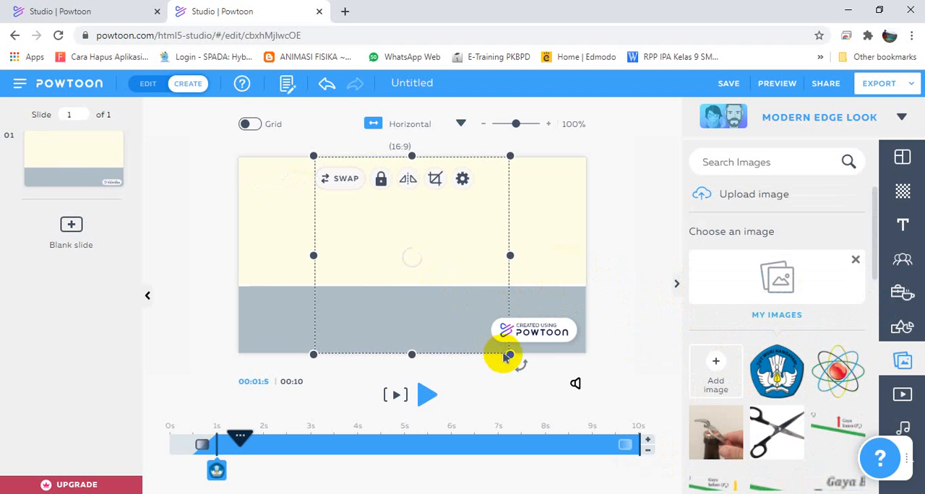
{"action": "left_click_drag", "start_coordinate": [510, 355], "coordinate": [366, 261]}
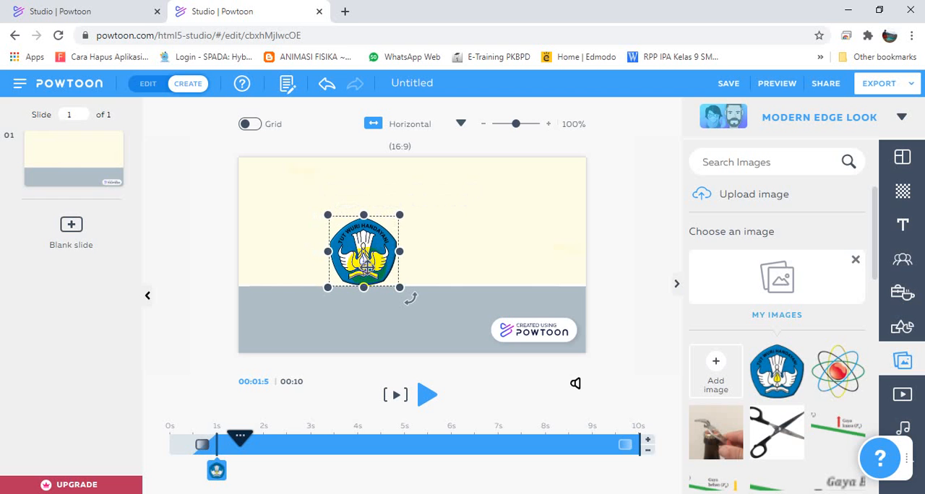
Add the uploaded atom logo, shrink it to match the Tut Wuri Handayani logo and place it just to its right.
{"action": "left_click", "coordinate": [845, 383]}
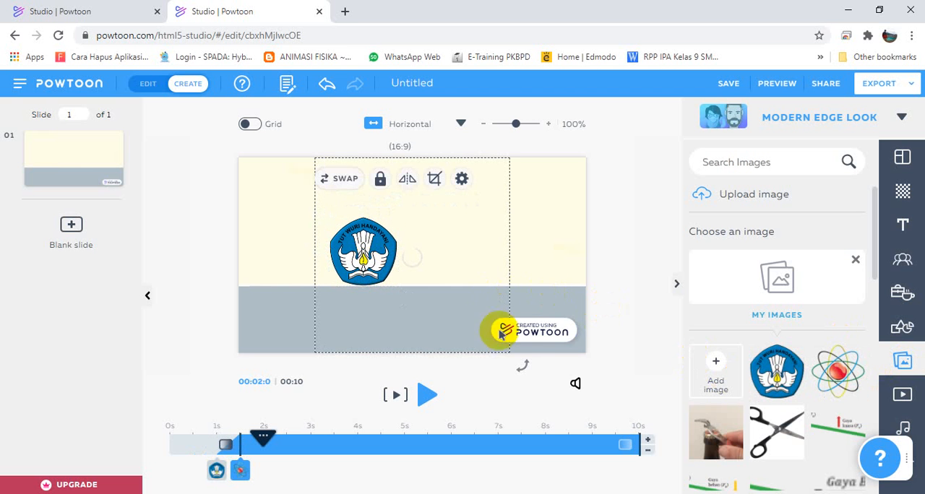
{"action": "left_click_drag", "start_coordinate": [509, 353], "coordinate": [472, 275]}
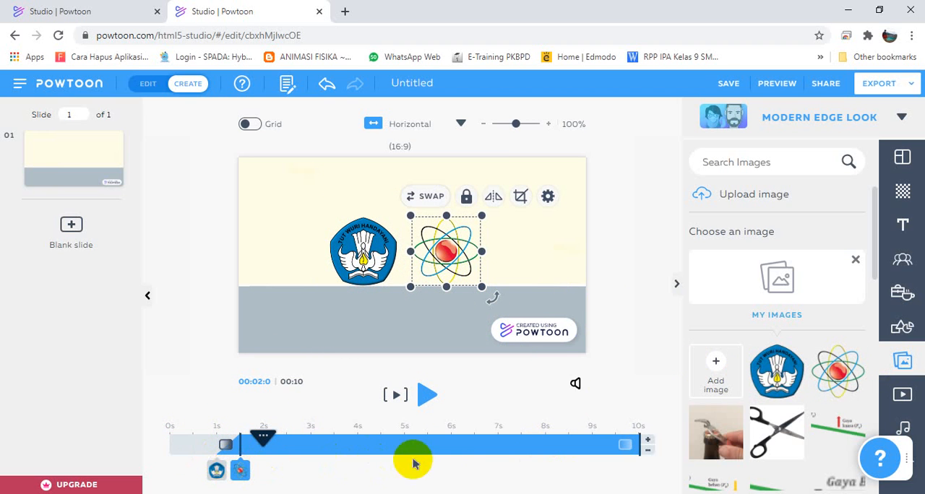
Move the atom logo's entrance on the timeline to 1 s, matching the Tut Wuri Handayani logo.
{"action": "left_click", "coordinate": [219, 471]}
{"action": "left_click", "coordinate": [234, 470]}
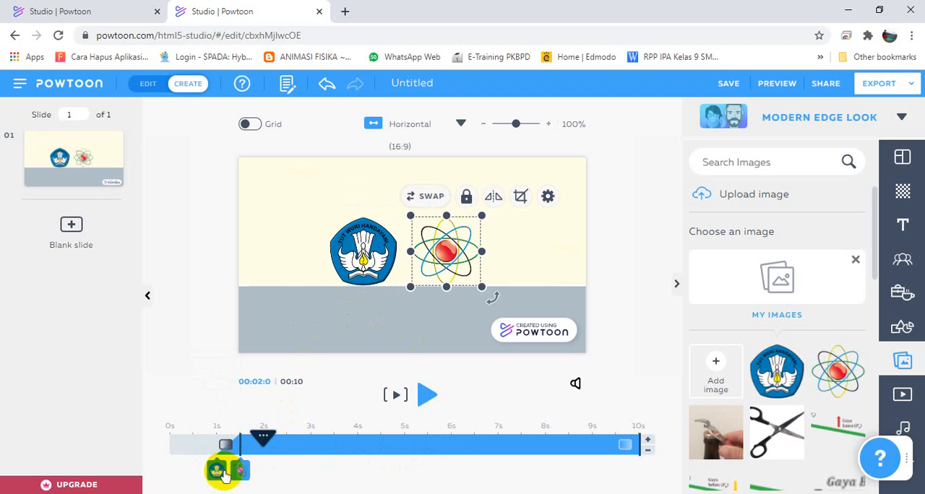
{"action": "left_click", "coordinate": [218, 471]}
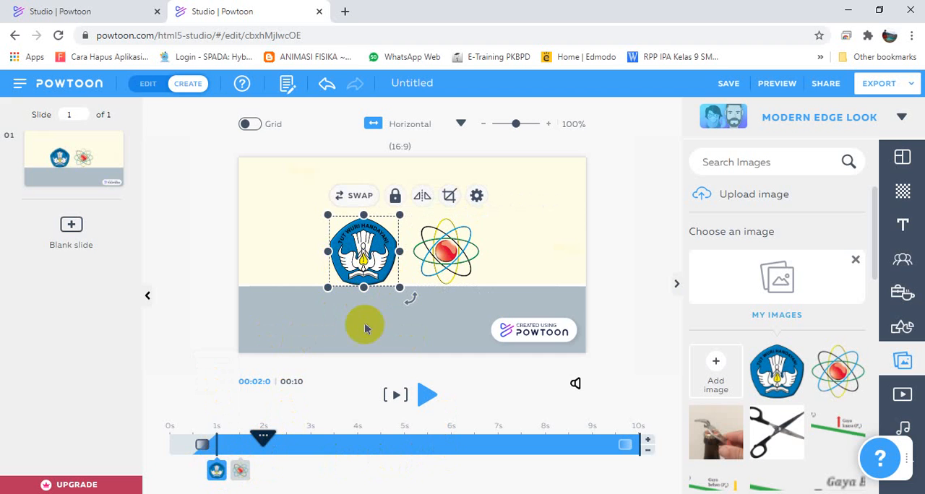
{"action": "left_click", "coordinate": [245, 468]}
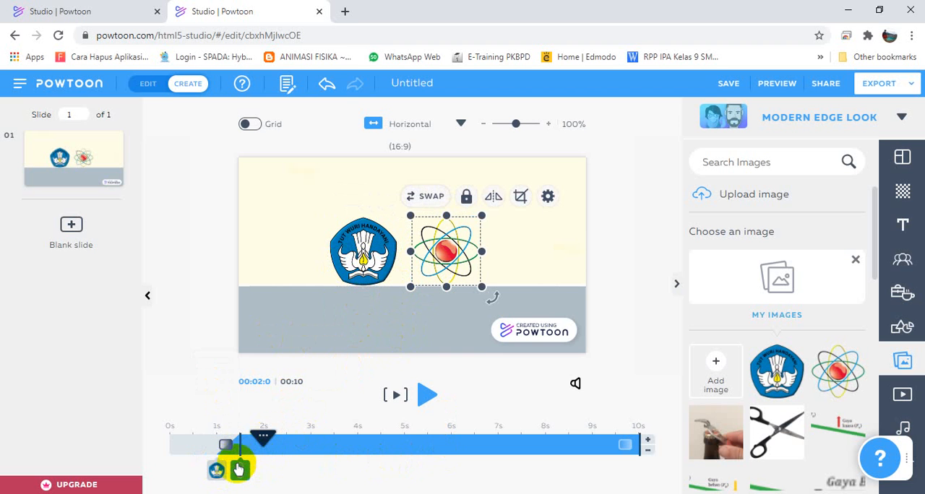
{"action": "left_click_drag", "start_coordinate": [239, 473], "coordinate": [222, 488]}
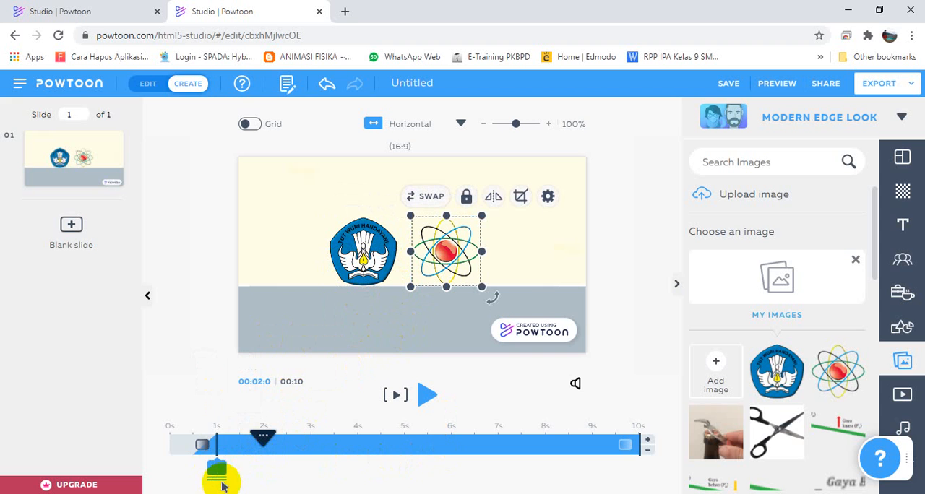
{"action": "left_click", "coordinate": [202, 448]}
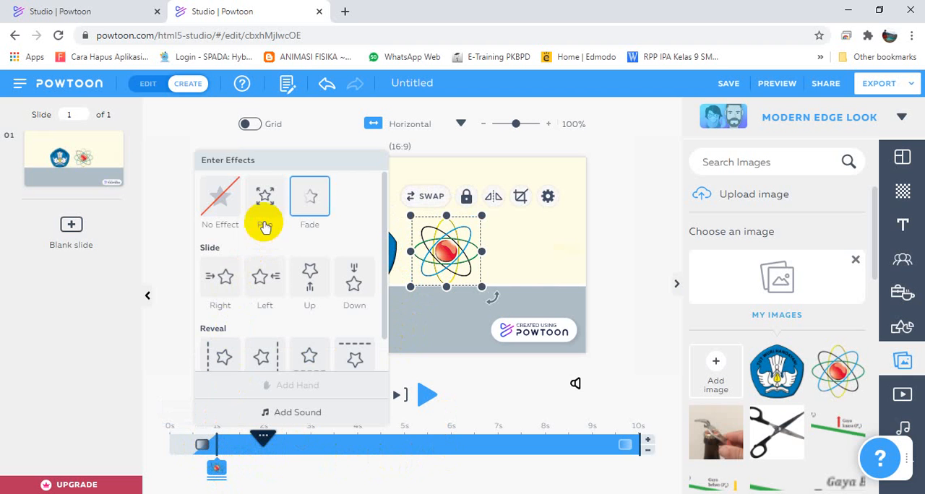
{"action": "left_click", "coordinate": [177, 352]}
{"action": "left_click", "coordinate": [216, 467]}
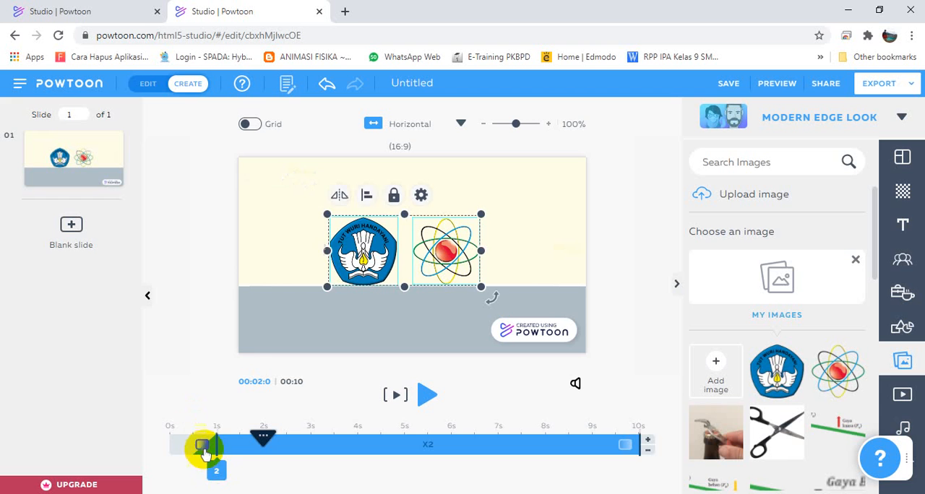
{"action": "left_click", "coordinate": [203, 448]}
{"action": "left_click", "coordinate": [164, 325]}
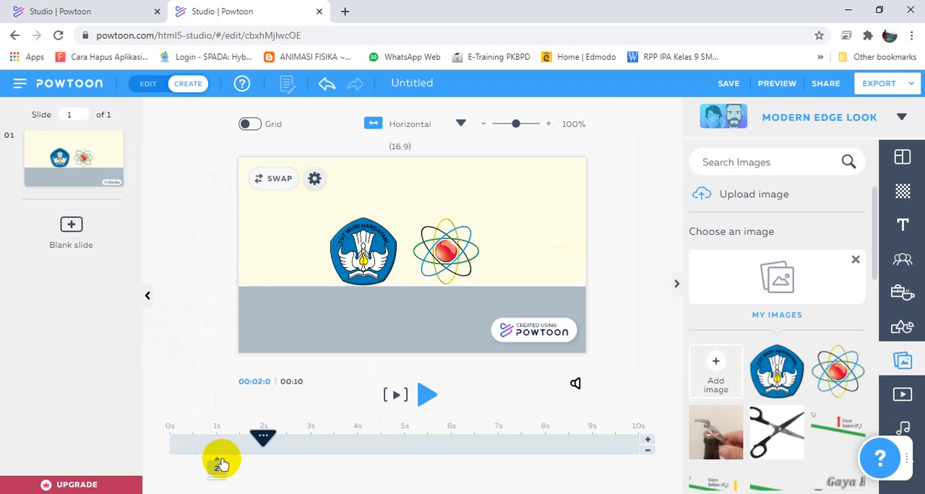
Give both logos the Reveal Up enter effect.
{"action": "left_click", "coordinate": [217, 467]}
{"action": "left_click", "coordinate": [202, 444]}
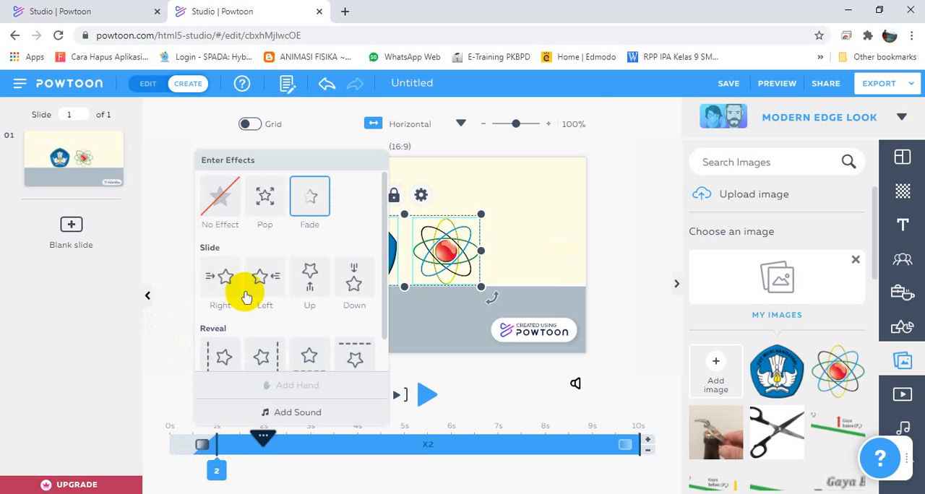
{"action": "scroll", "coordinate": [310, 303], "scroll_direction": "down", "scroll_amount": 1}
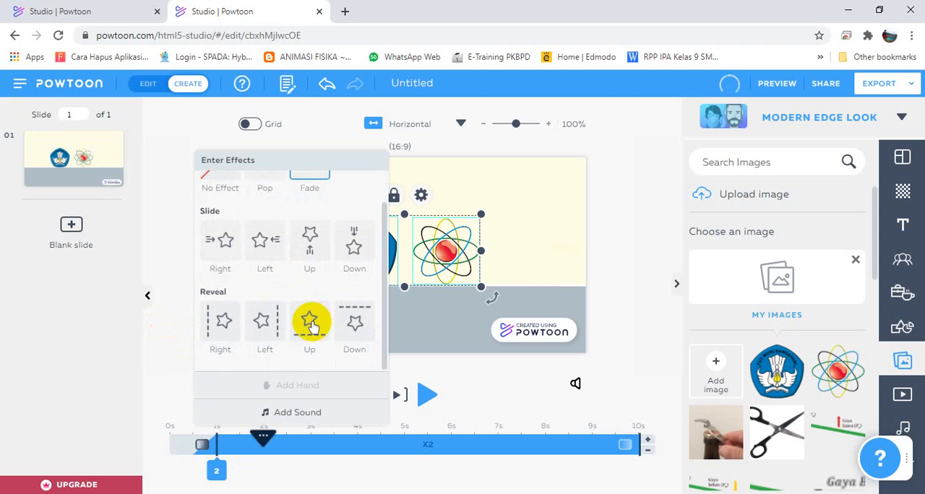
{"action": "left_click", "coordinate": [309, 327]}
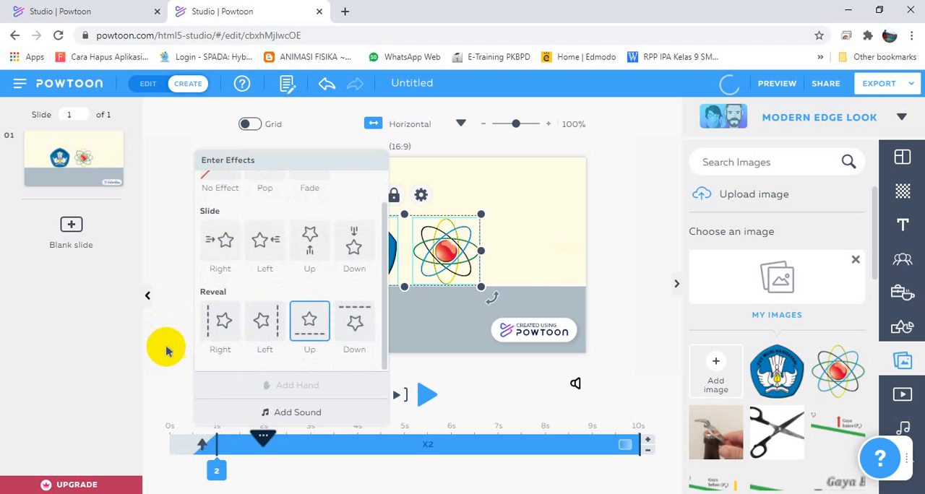
{"action": "left_click", "coordinate": [171, 361]}
Change both logos' enter effect to Slide Up and add the male Hand 1 to it.
{"action": "left_click", "coordinate": [220, 457]}
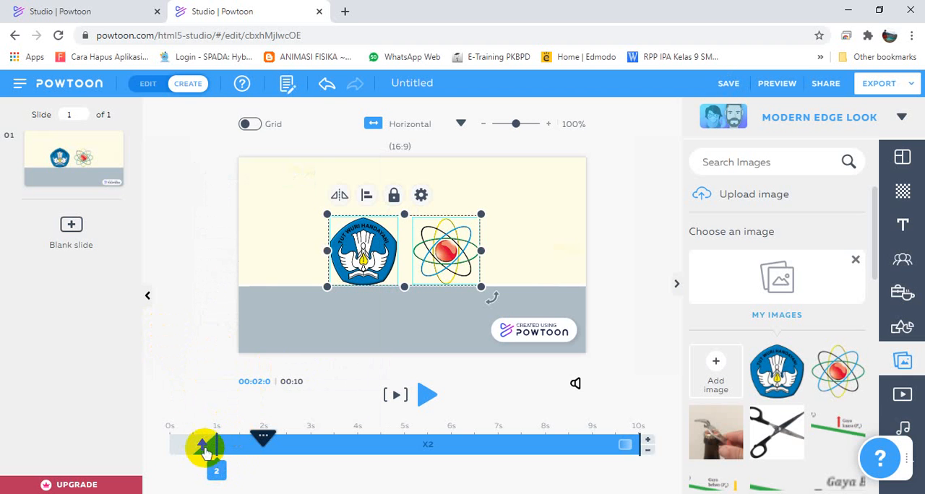
{"action": "left_click", "coordinate": [205, 446]}
{"action": "left_click", "coordinate": [309, 246]}
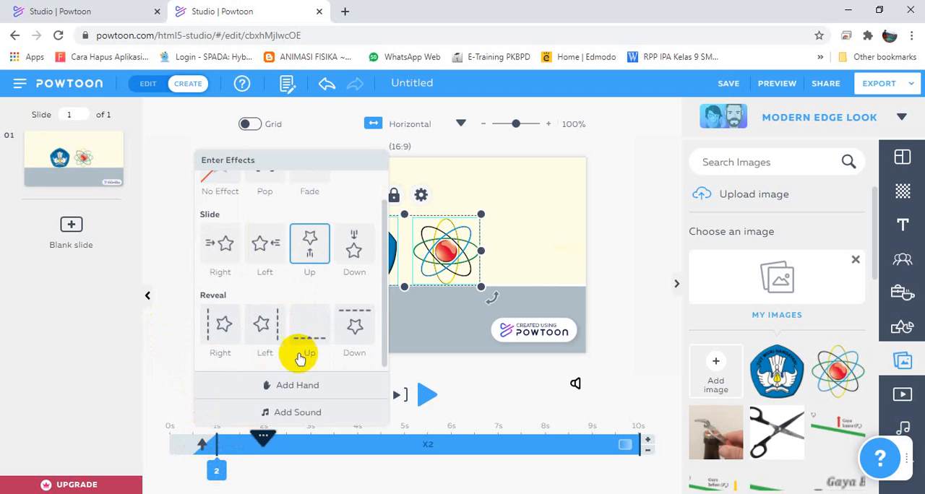
{"action": "left_click", "coordinate": [294, 383]}
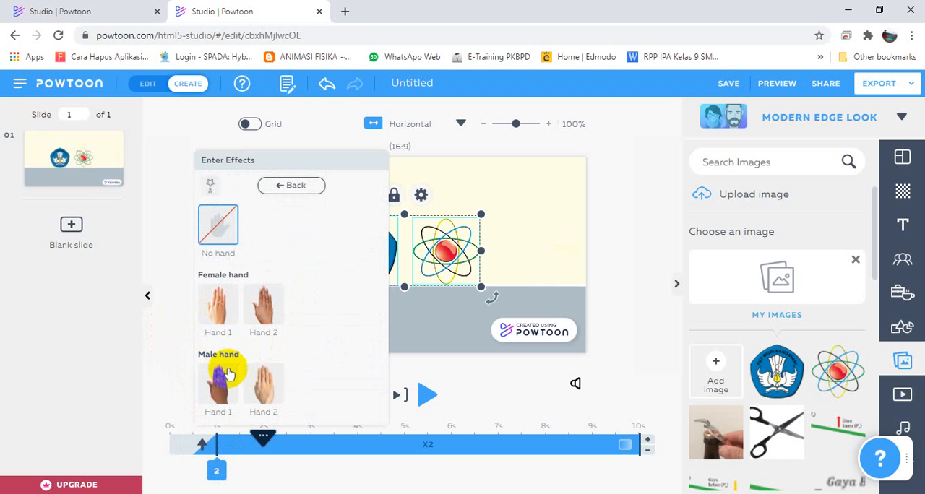
{"action": "left_click", "coordinate": [221, 383]}
{"action": "left_click", "coordinate": [216, 450]}
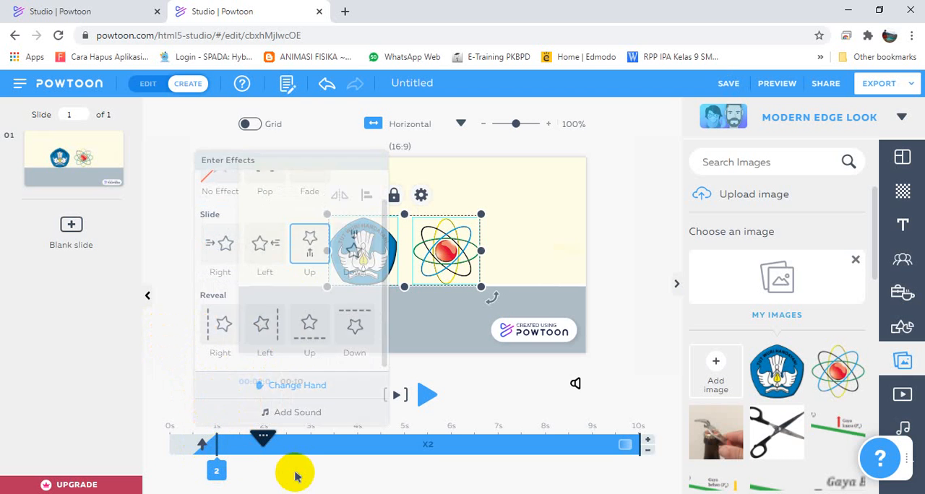
Preview the slide to check the logos' entrance animation with the hand.
{"action": "left_click", "coordinate": [377, 401]}
{"action": "left_click", "coordinate": [394, 399]}
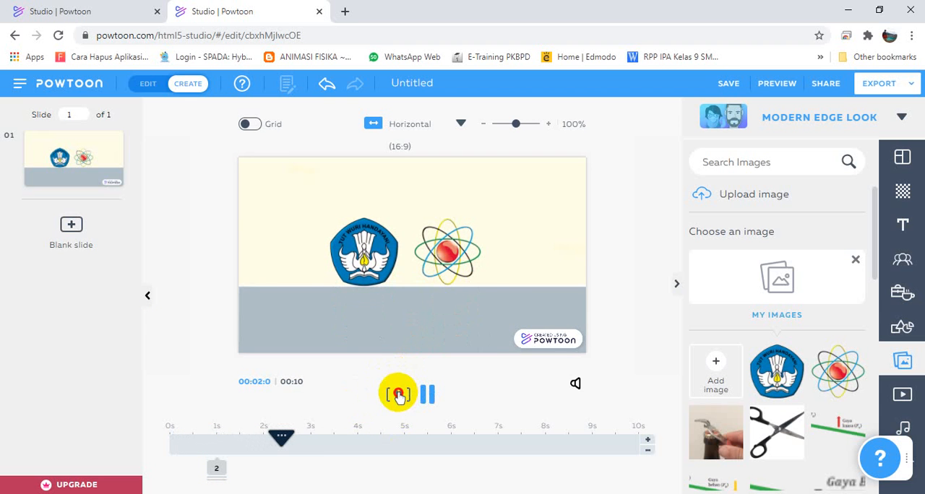
{"action": "left_click", "coordinate": [397, 394]}
Set the enter effect of both logos to Reveal Up without a hand.
{"action": "left_click", "coordinate": [217, 466]}
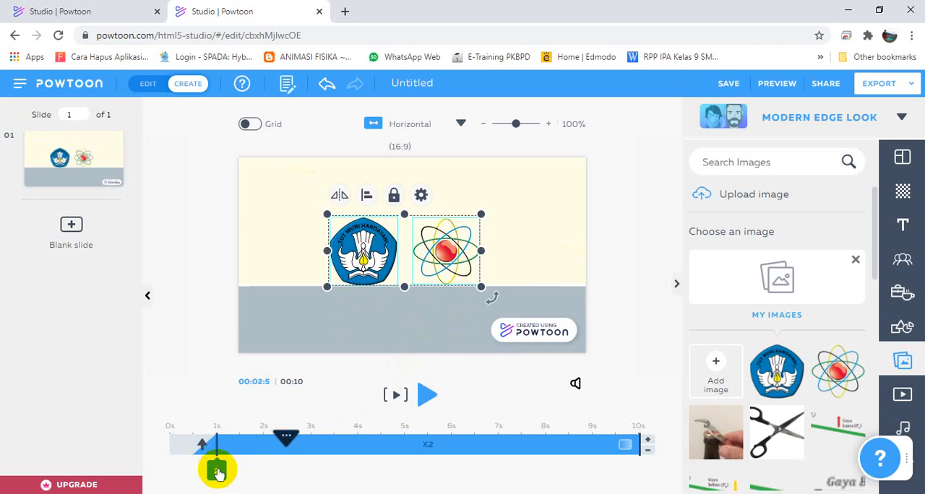
{"action": "left_click", "coordinate": [203, 446]}
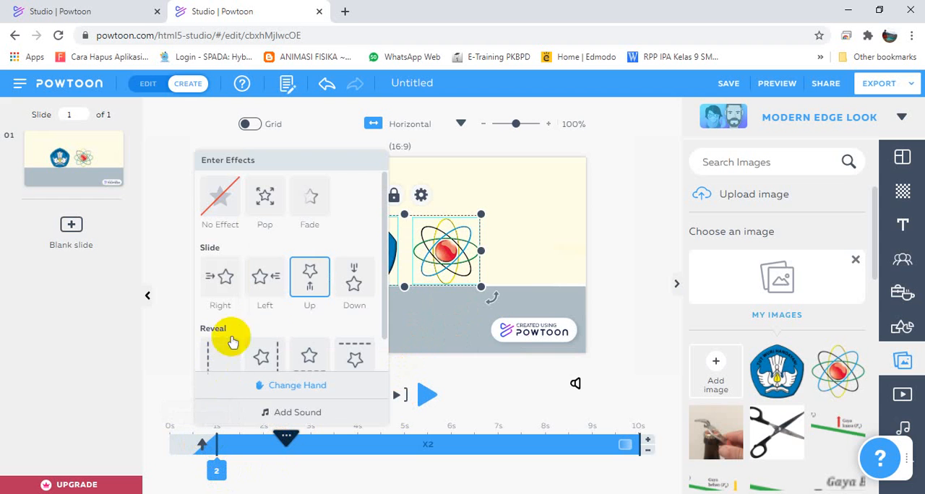
{"action": "scroll", "coordinate": [303, 289], "scroll_direction": "down", "scroll_amount": 1}
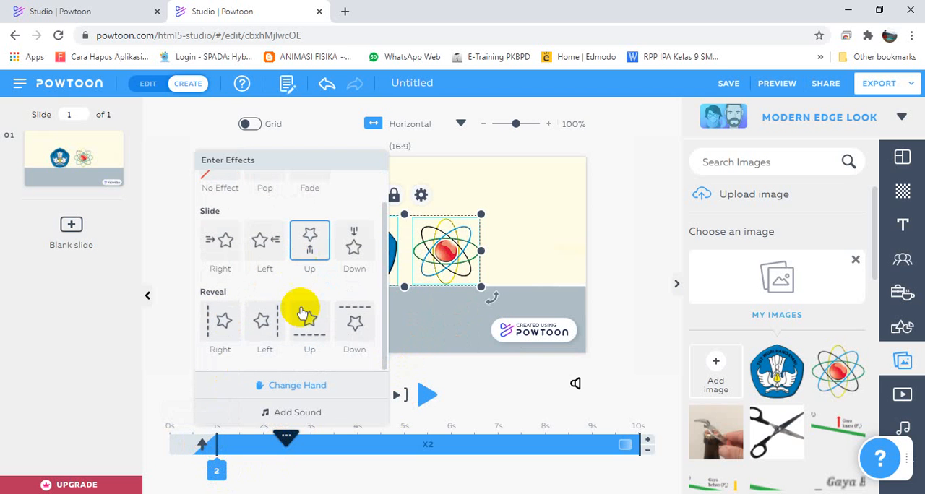
{"action": "left_click", "coordinate": [306, 320]}
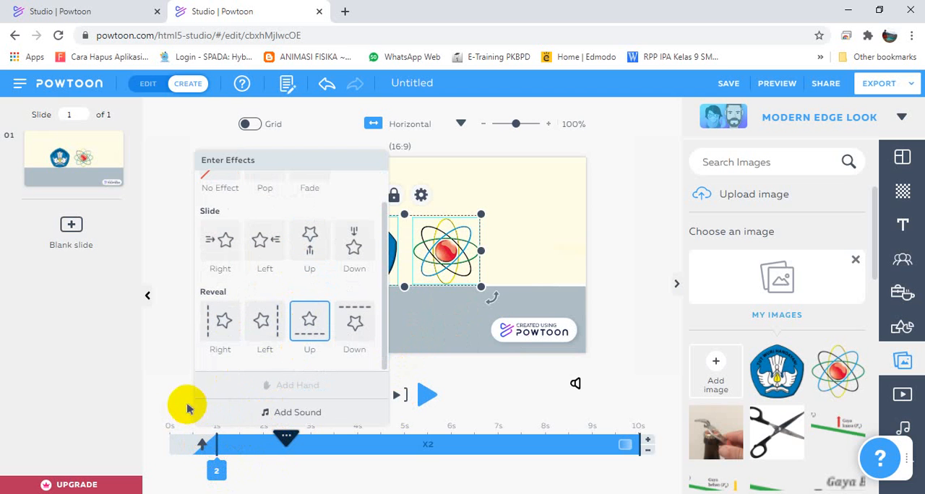
{"action": "left_click", "coordinate": [180, 405]}
{"action": "left_click", "coordinate": [215, 469]}
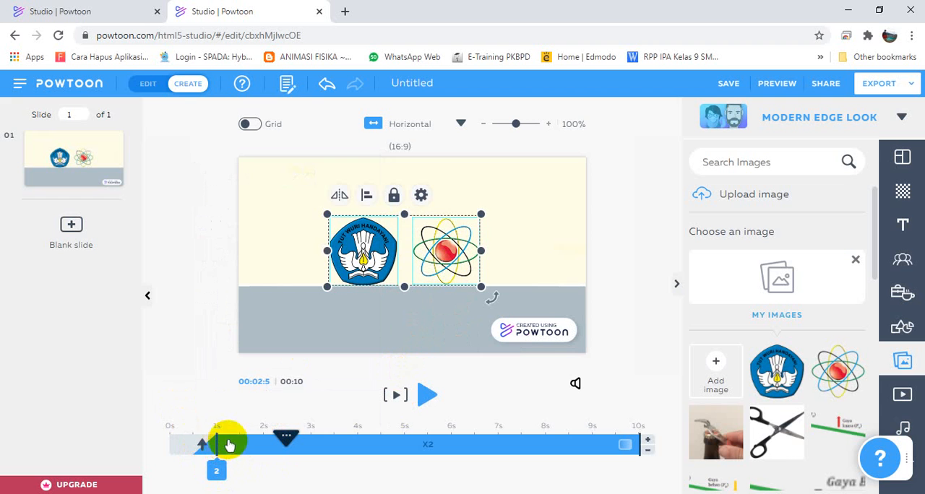
{"action": "left_click", "coordinate": [204, 446]}
{"action": "left_click", "coordinate": [257, 410]}
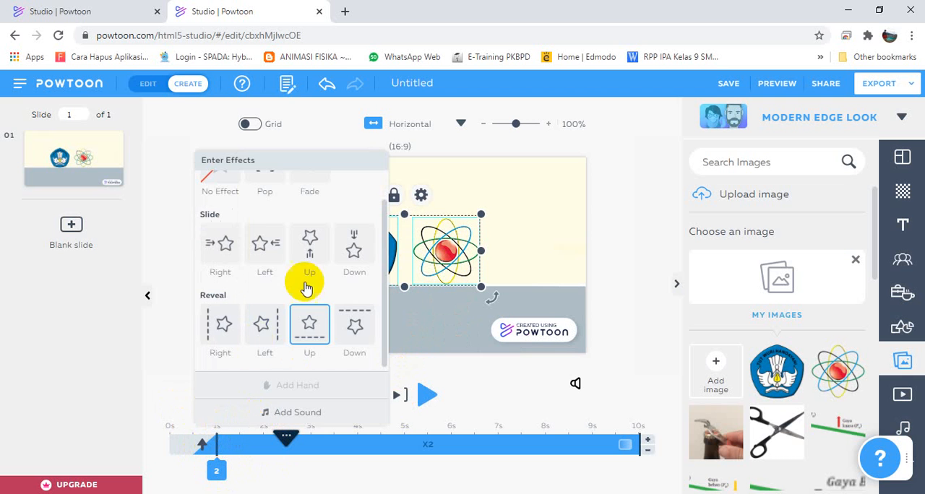
{"action": "left_click", "coordinate": [277, 189]}
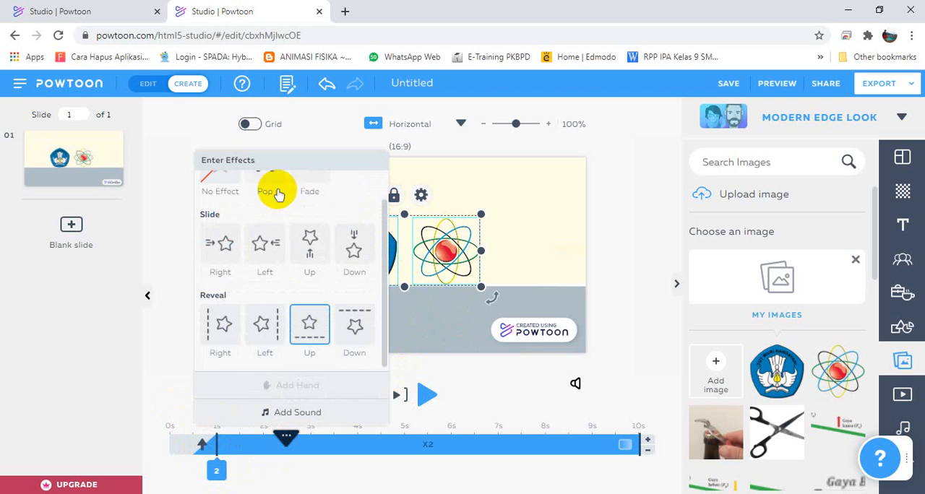
{"action": "left_click", "coordinate": [164, 356]}
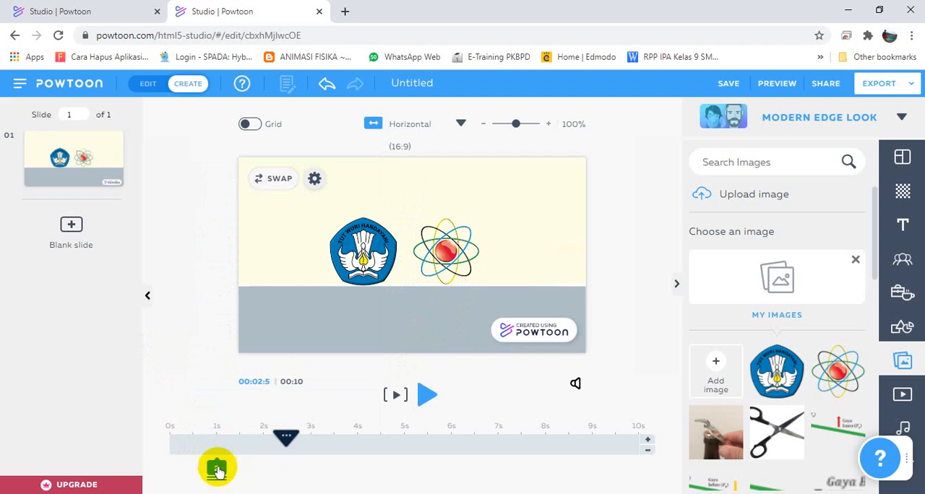
Shorten the time both logos stay on the slide so that their exit starts at 3 s.
{"action": "left_click", "coordinate": [216, 466]}
{"action": "left_click", "coordinate": [188, 388]}
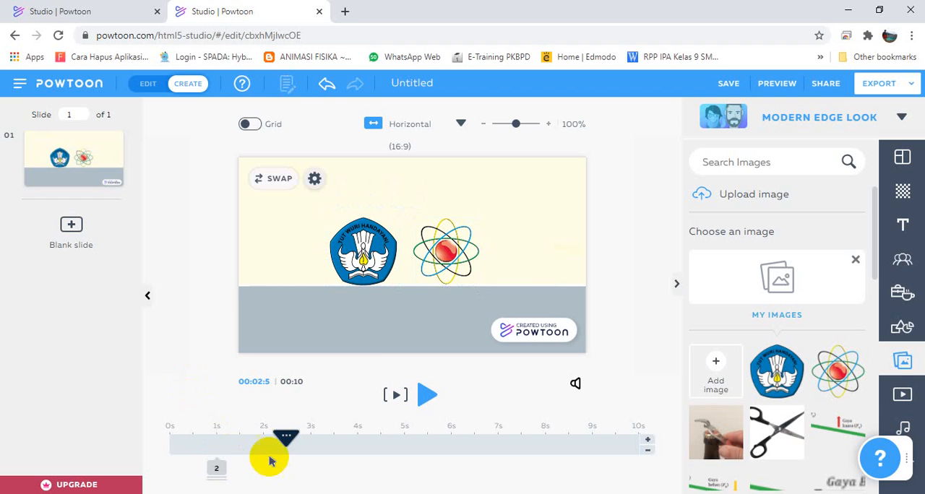
{"action": "left_click", "coordinate": [216, 468]}
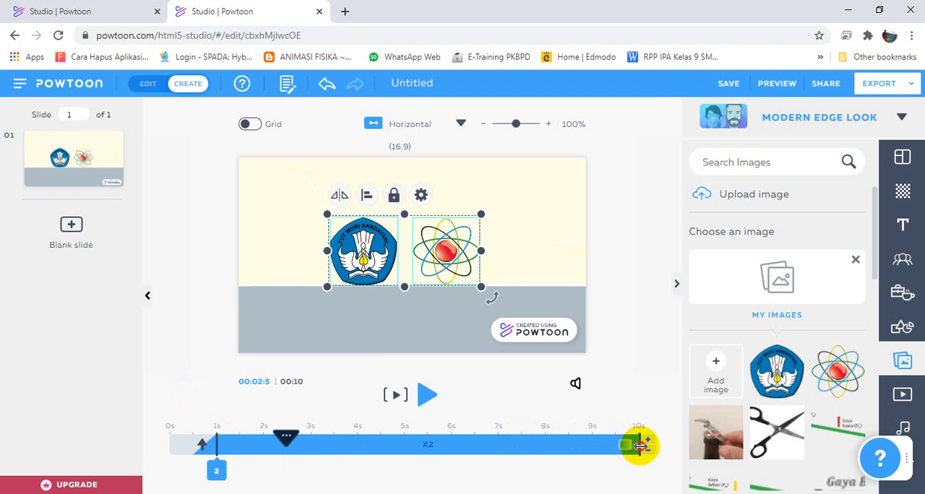
{"action": "left_click_drag", "start_coordinate": [639, 446], "coordinate": [323, 452]}
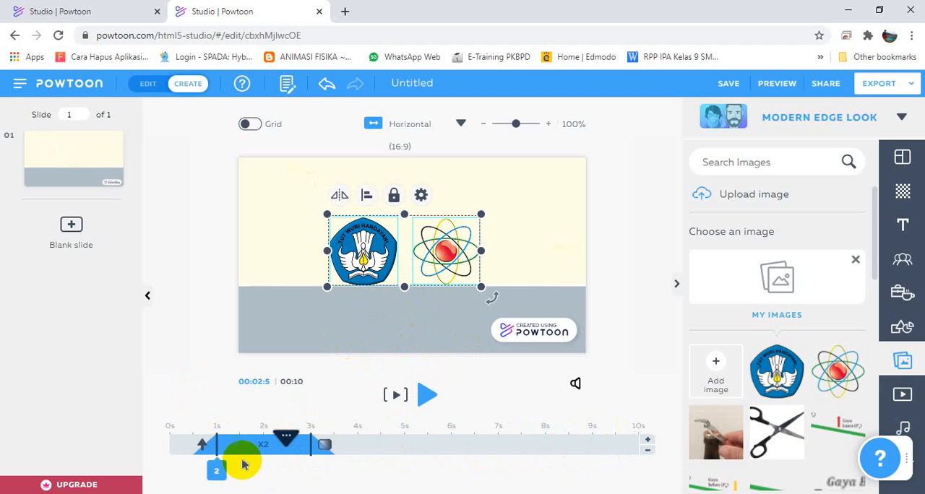
{"action": "left_click", "coordinate": [325, 446]}
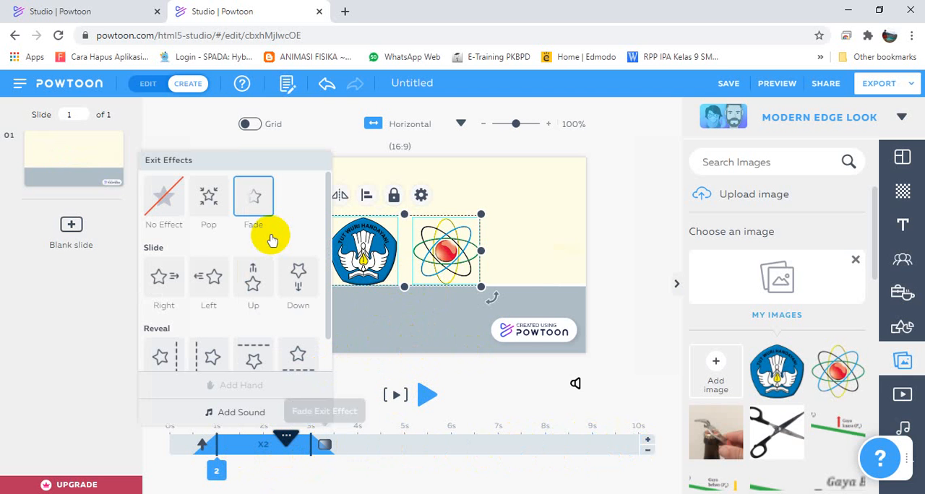
{"action": "scroll", "coordinate": [275, 285], "scroll_direction": "down", "scroll_amount": 1}
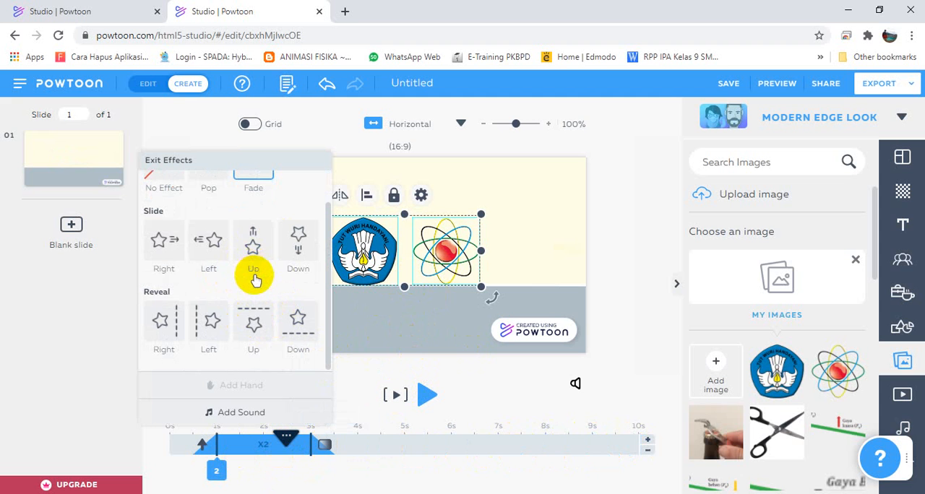
{"action": "left_click", "coordinate": [406, 327]}
Set the Tut Wuri Handayani logo's exit effect to Slide Left.
{"action": "left_click", "coordinate": [363, 269]}
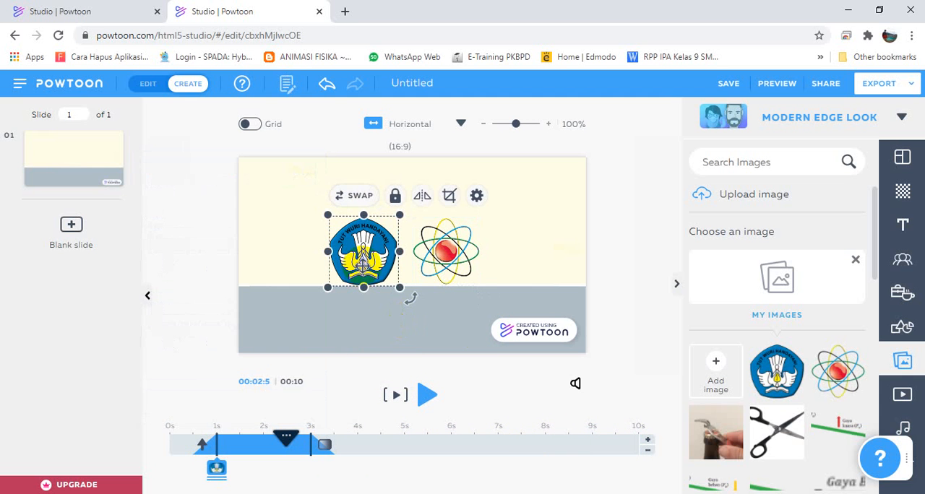
{"action": "left_click", "coordinate": [323, 447]}
{"action": "left_click", "coordinate": [375, 283]}
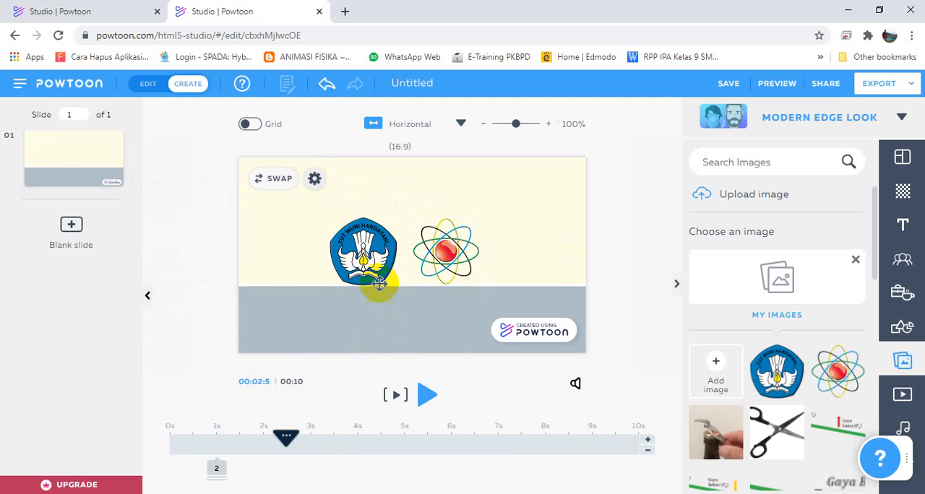
{"action": "left_click", "coordinate": [325, 448]}
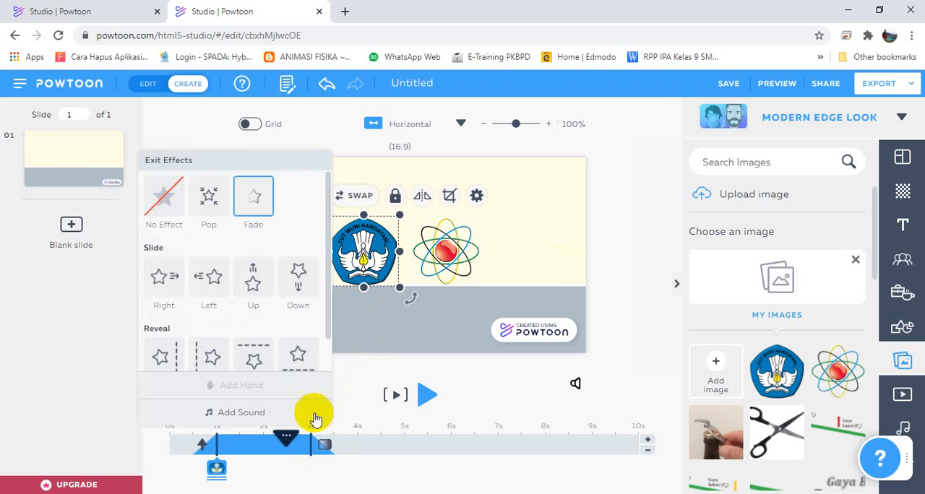
{"action": "left_click", "coordinate": [206, 282]}
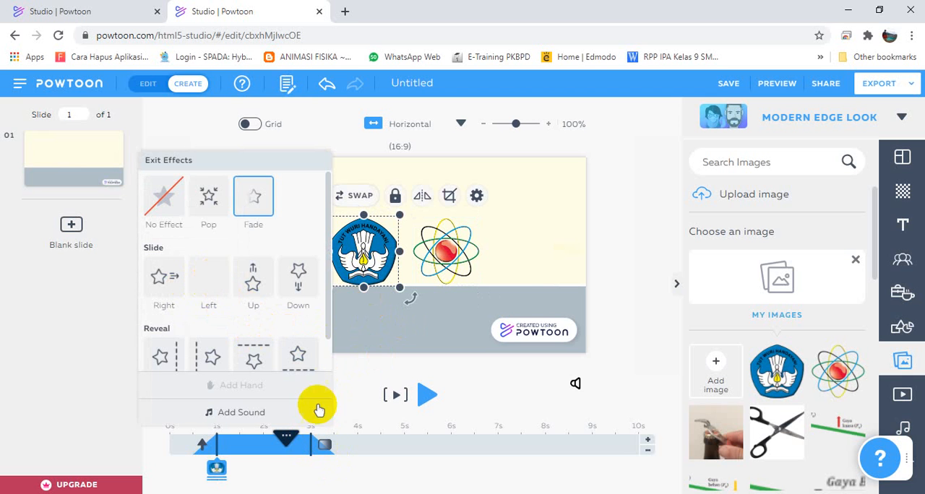
{"action": "left_click", "coordinate": [377, 380]}
Set the atom logo's exit effect to Slide Right and preview the slide's animation.
{"action": "left_click", "coordinate": [445, 249]}
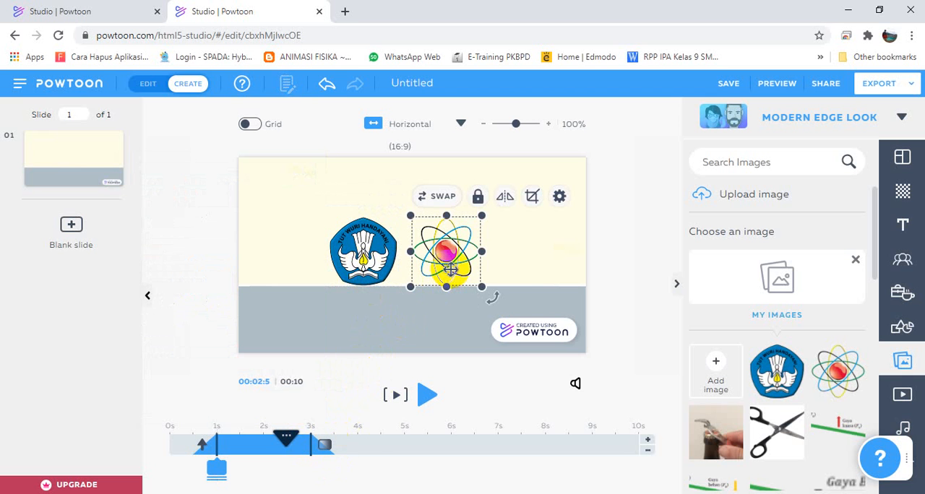
{"action": "left_click", "coordinate": [326, 448]}
{"action": "scroll", "coordinate": [270, 325], "scroll_direction": "down", "scroll_amount": 1}
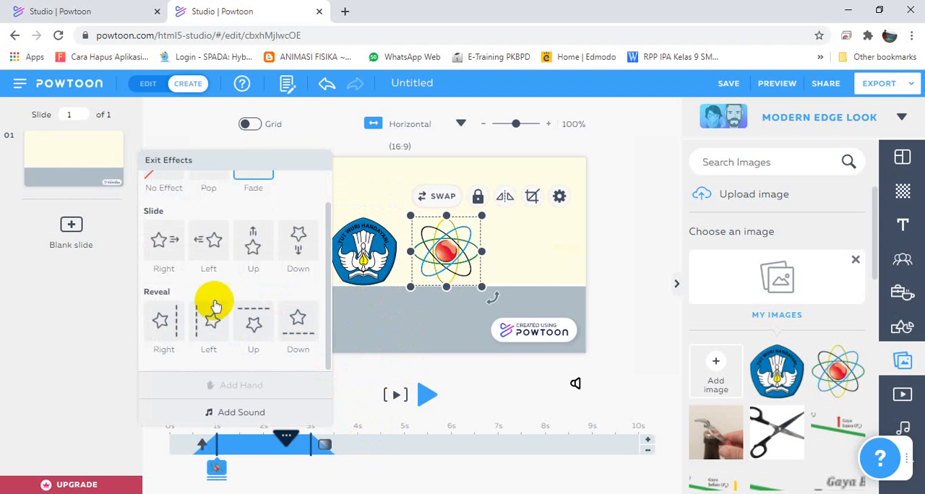
{"action": "left_click", "coordinate": [170, 258]}
{"action": "left_click", "coordinate": [351, 377]}
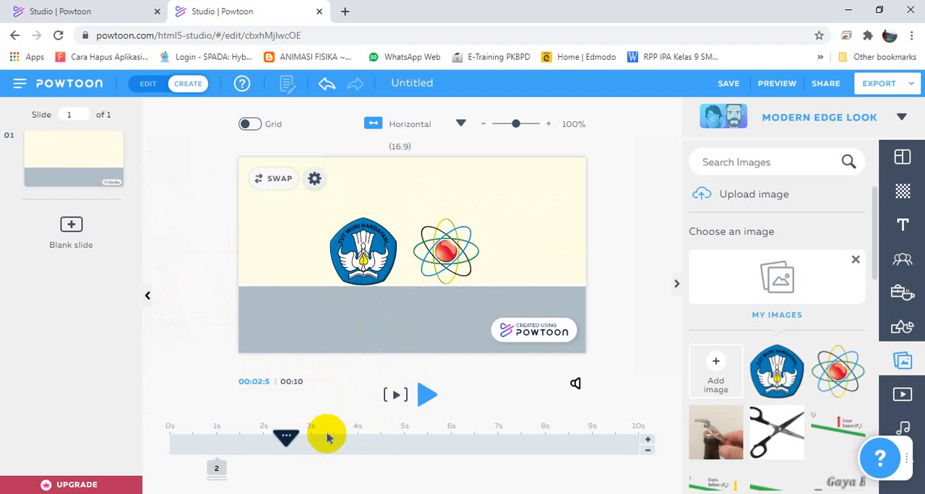
{"action": "left_click", "coordinate": [396, 397]}
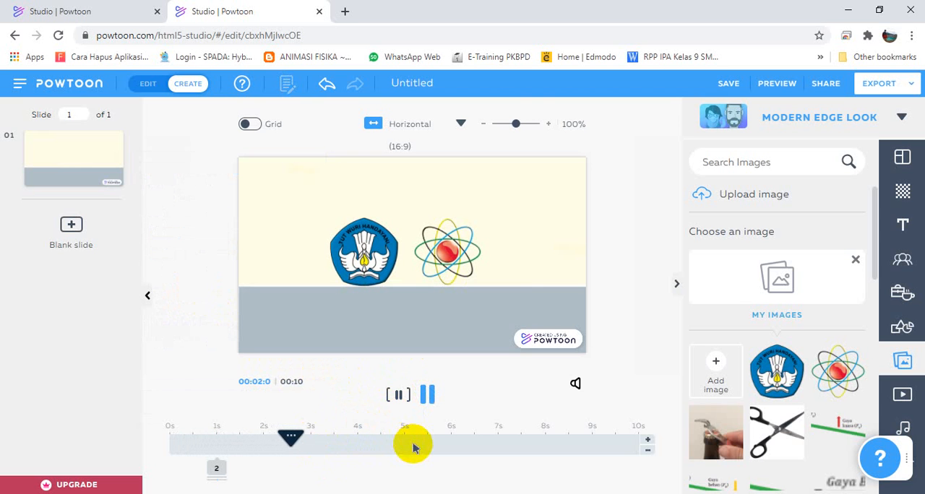
Stop the animation preview, set the playhead to 2.5 s and open the Video Titles collection of designed text.
{"action": "left_click", "coordinate": [397, 401]}
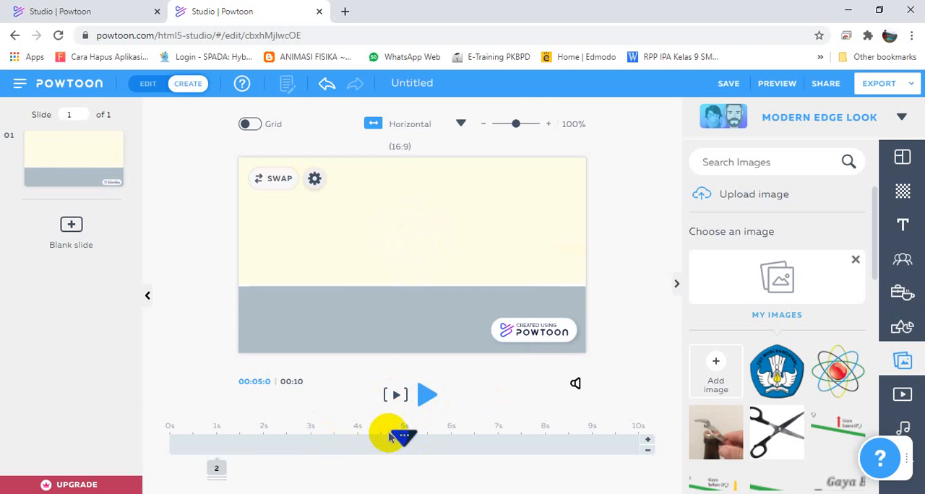
{"action": "left_click_drag", "start_coordinate": [396, 437], "coordinate": [296, 444]}
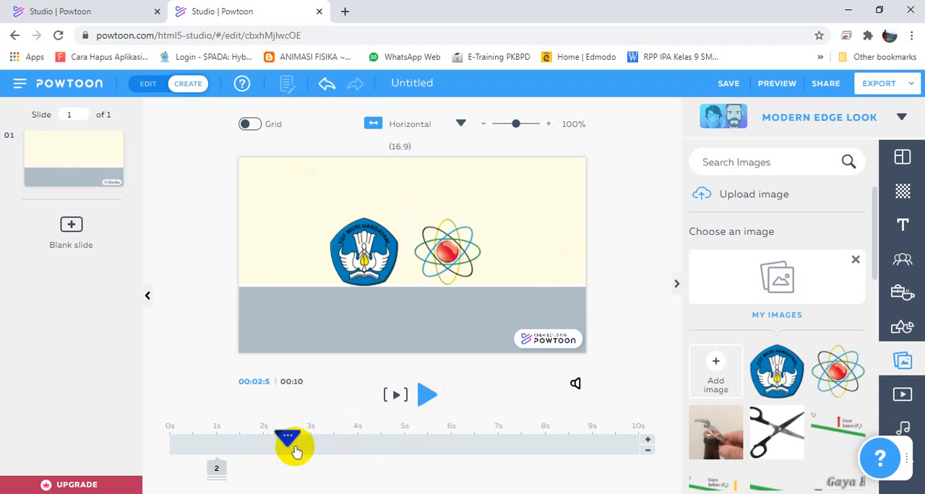
{"action": "left_click", "coordinate": [901, 224]}
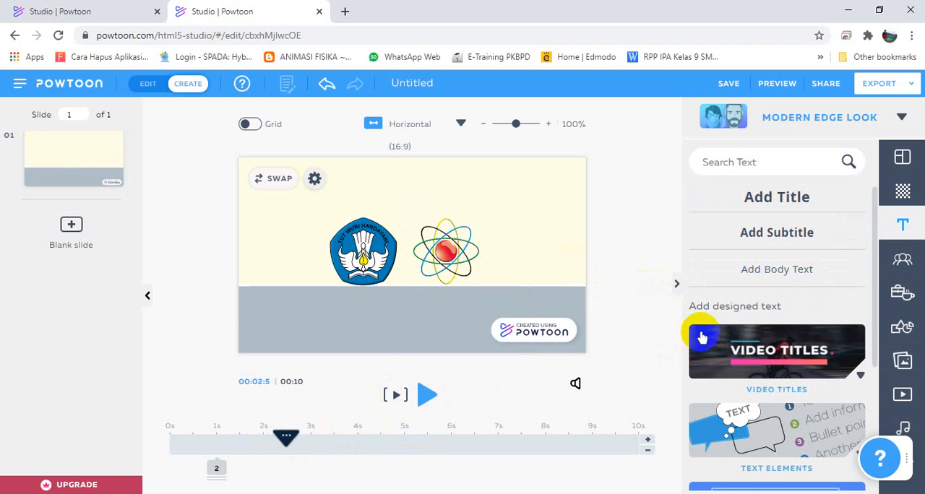
{"action": "scroll", "coordinate": [795, 325], "scroll_direction": "down", "scroll_amount": 1}
{"action": "left_click", "coordinate": [838, 293]}
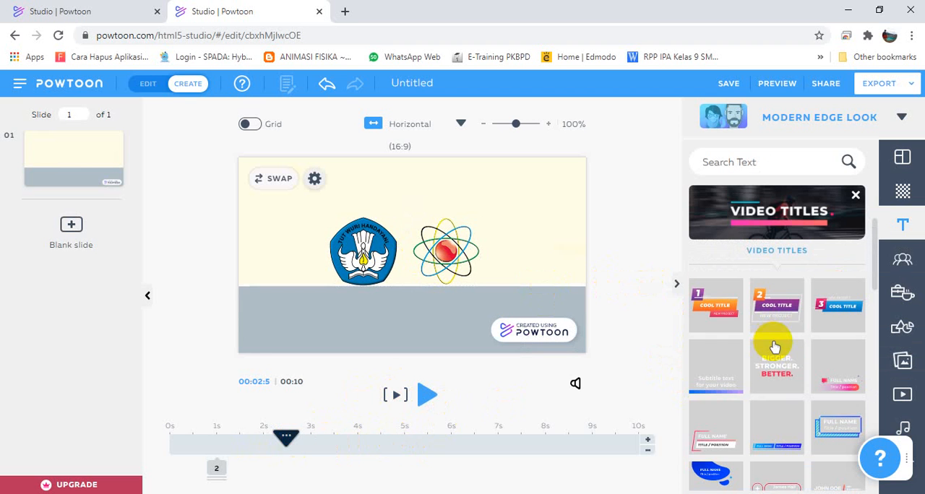
Insert the orange "1 COOL TITLE" design and check which of its elements each timeline marker controls.
{"action": "left_click", "coordinate": [708, 320]}
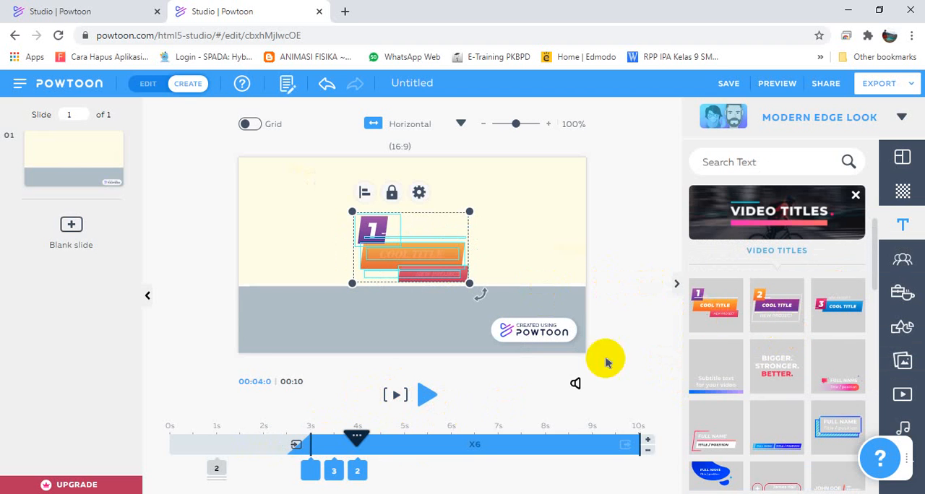
{"action": "left_click", "coordinate": [218, 467]}
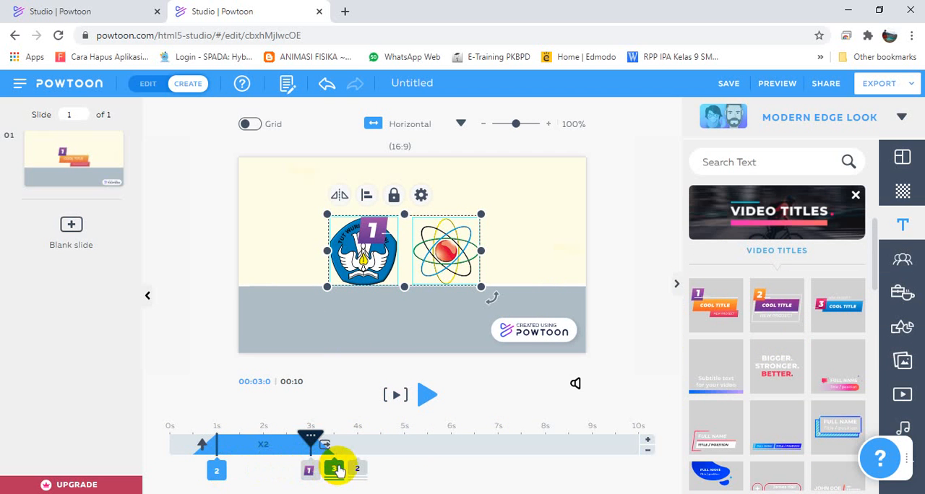
{"action": "left_click", "coordinate": [312, 471]}
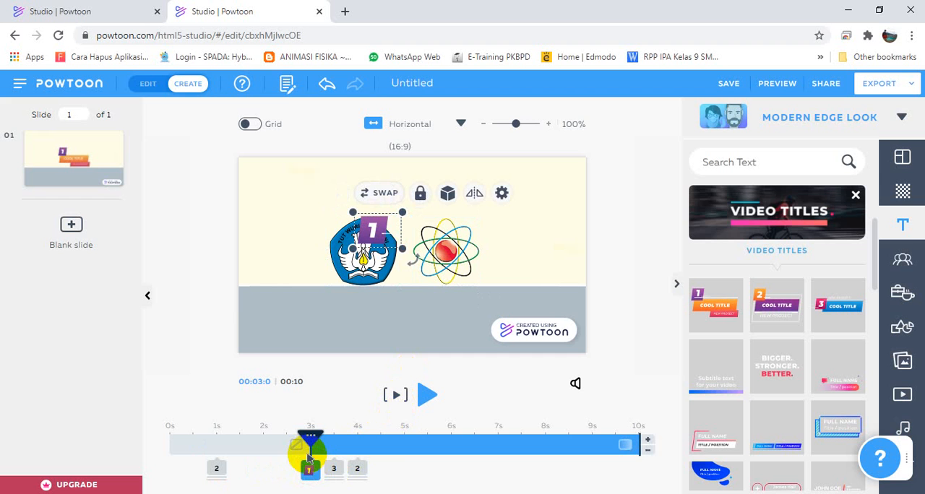
{"action": "left_click", "coordinate": [334, 468]}
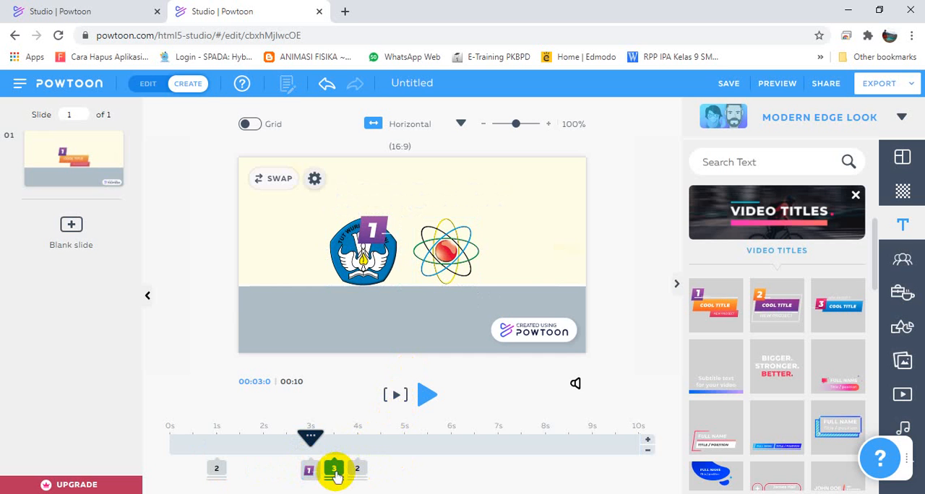
{"action": "left_click", "coordinate": [355, 470]}
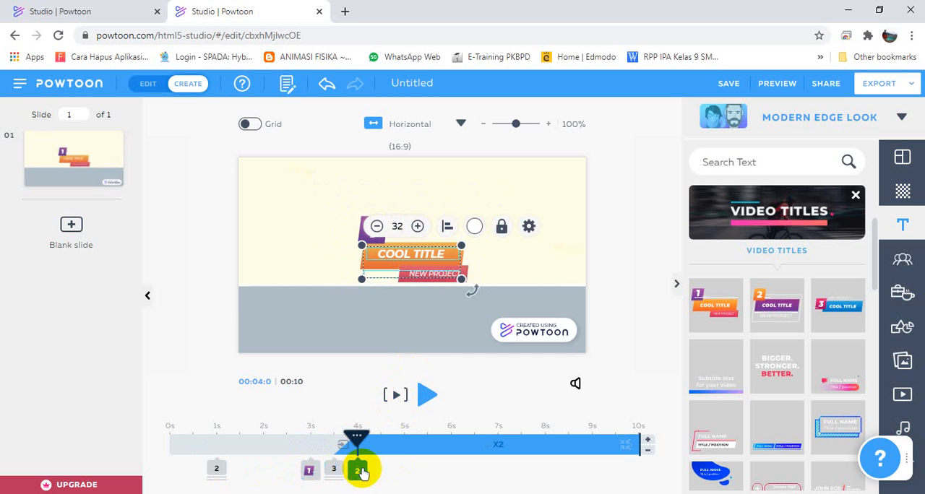
Try moving the start of all title elements to 3.5 s, and undo back to before the title was inserted.
{"action": "left_click", "coordinate": [465, 290]}
{"action": "left_click", "coordinate": [358, 220]}
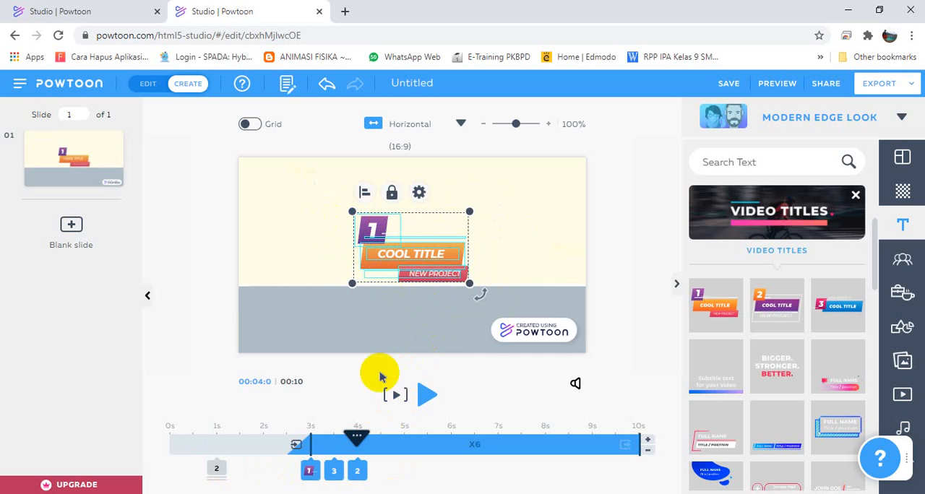
{"action": "left_click_drag", "start_coordinate": [311, 450], "coordinate": [333, 449]}
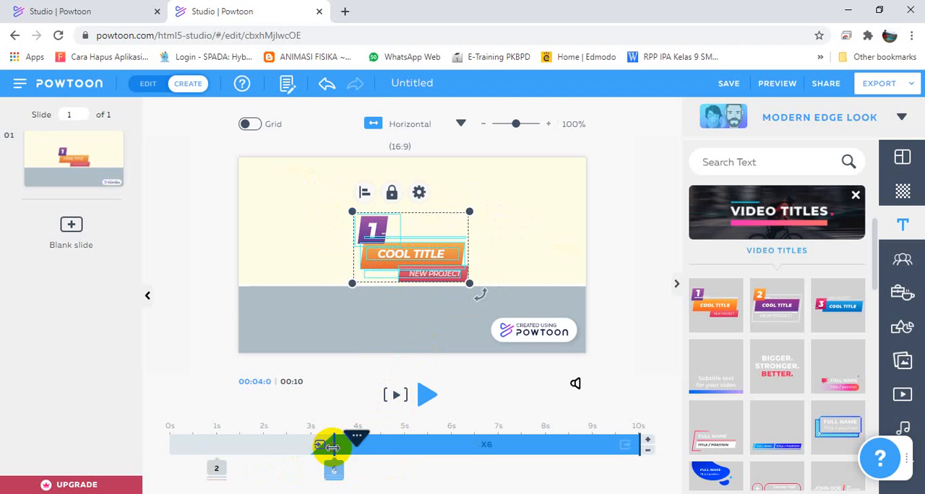
{"action": "left_click", "coordinate": [358, 475]}
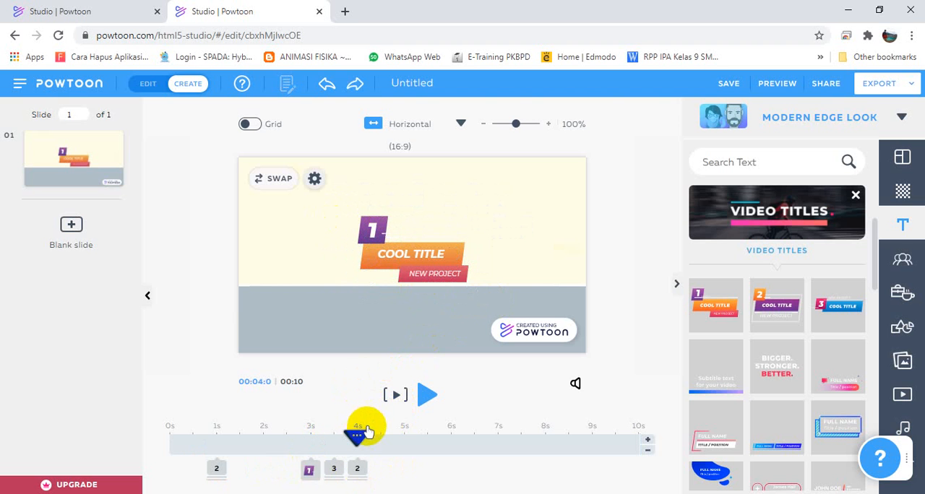
{"action": "key", "text": "ctrl+z"}
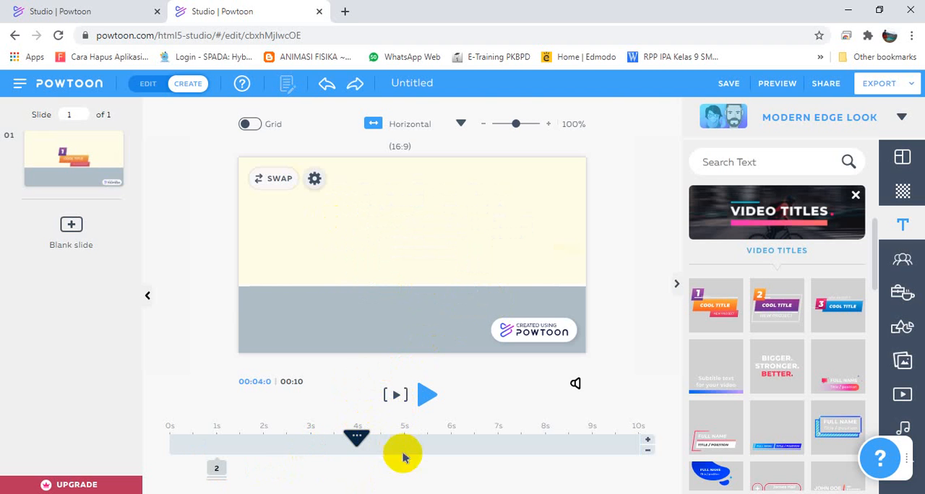
Insert the orange "1 COOL TITLE" design with the playhead at 4 s and delete its purple number badge.
{"action": "left_click", "coordinate": [710, 312]}
{"action": "left_click", "coordinate": [342, 242]}
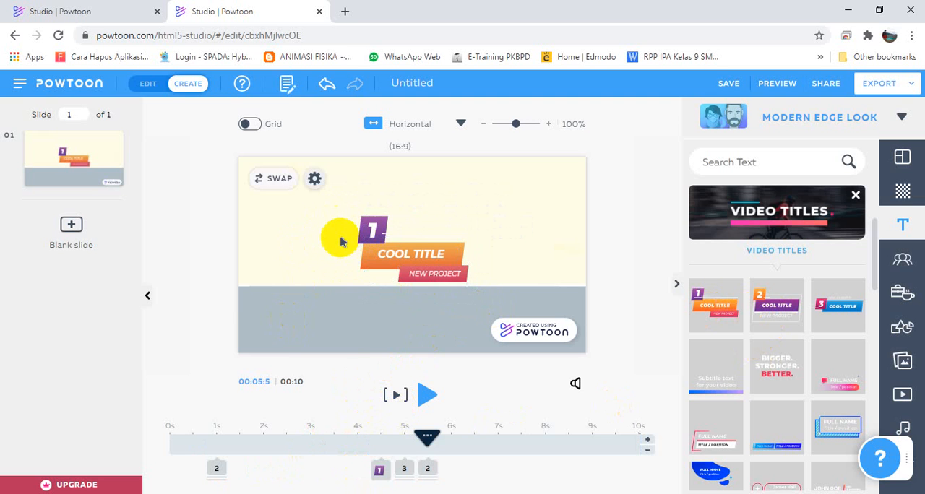
{"action": "left_click", "coordinate": [357, 233]}
{"action": "key", "text": "Delete"}
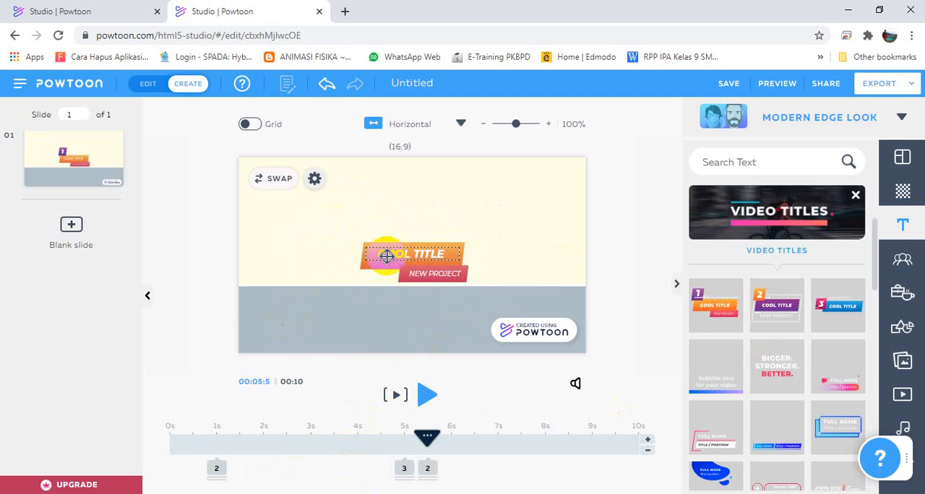
Replace the "COOL TITLE" text with "Pesawat Sederhana Tuas".
{"action": "left_click", "coordinate": [392, 258]}
{"action": "double_click", "coordinate": [393, 254]}
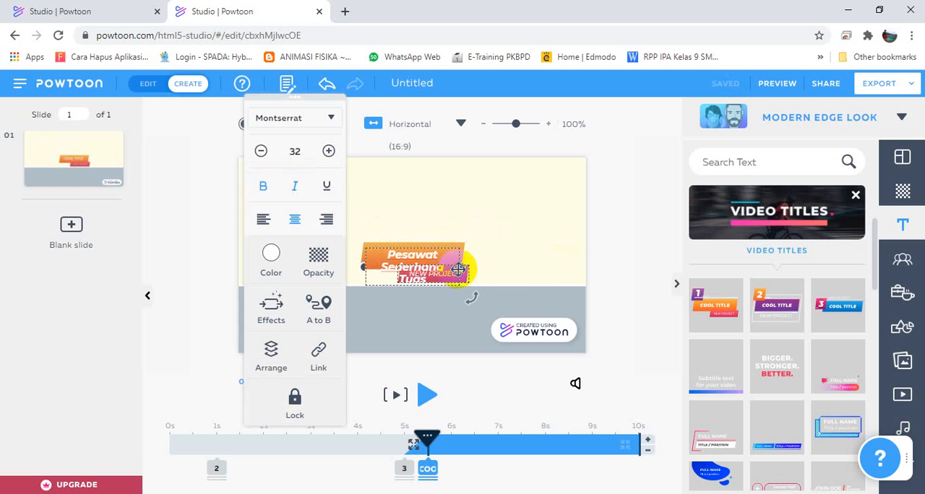
{"action": "left_click", "coordinate": [593, 228]}
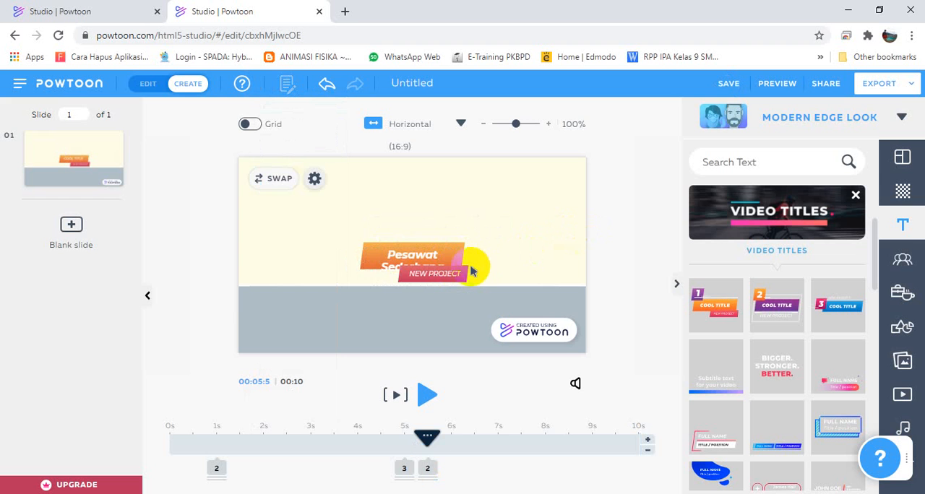
Widen the title's text box and the orange banner so that the title fits on one line inside the banner.
{"action": "left_click", "coordinate": [458, 258]}
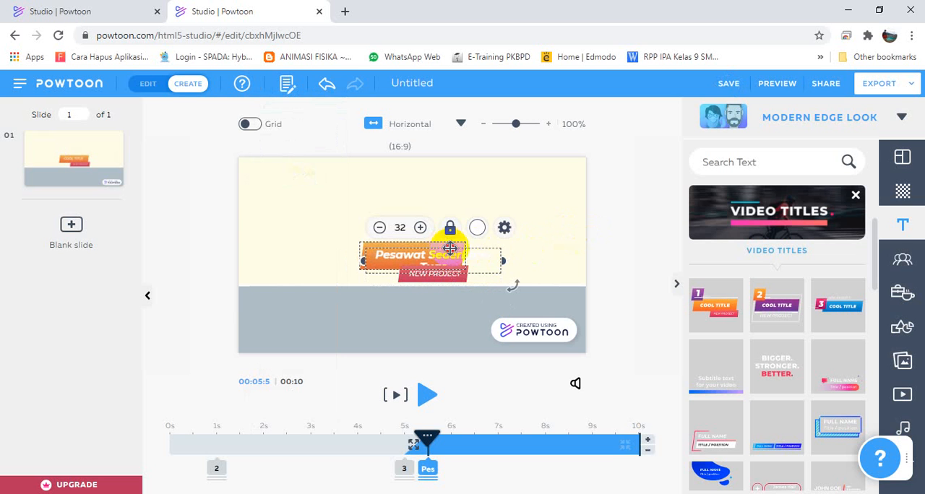
{"action": "left_click", "coordinate": [466, 266]}
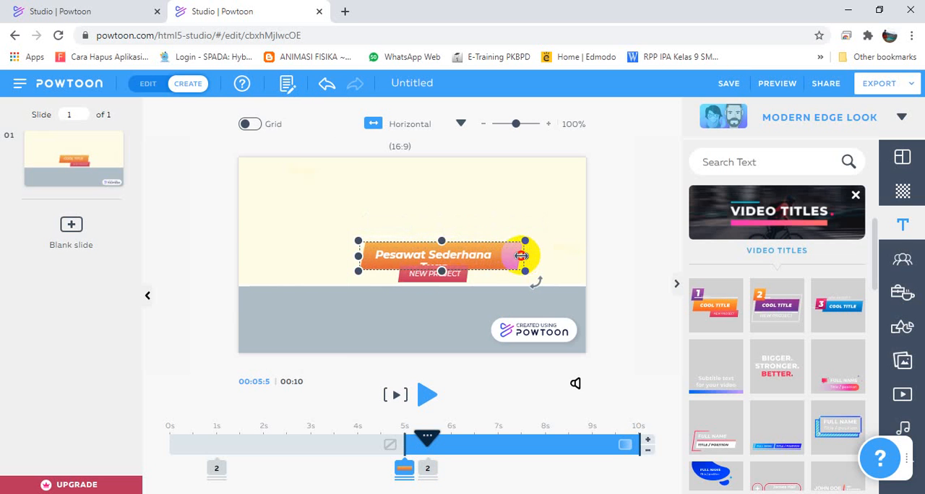
{"action": "left_click", "coordinate": [496, 269]}
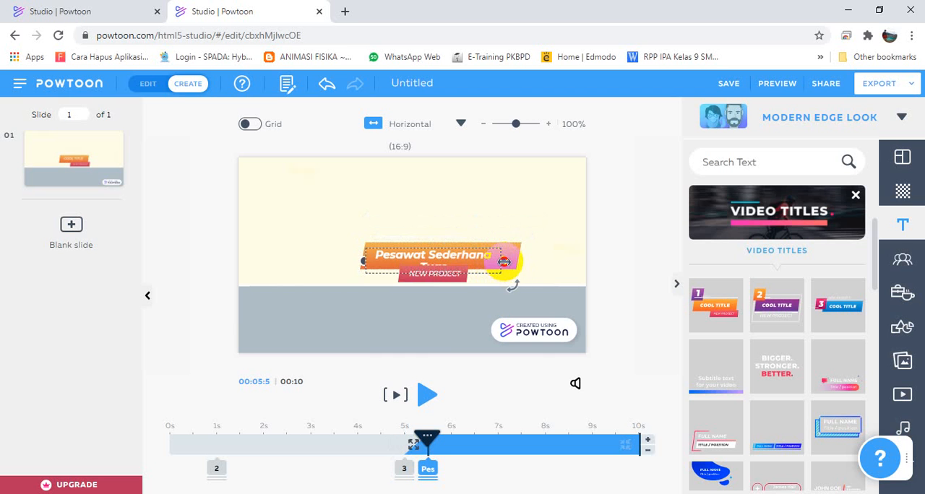
{"action": "mouse_move", "coordinate": [504, 261]}
{"action": "left_mouse_down"}
{"action": "mouse_move", "coordinate": [524, 262]}
{"action": "mouse_move", "coordinate": [514, 271]}
{"action": "left_mouse_up"}
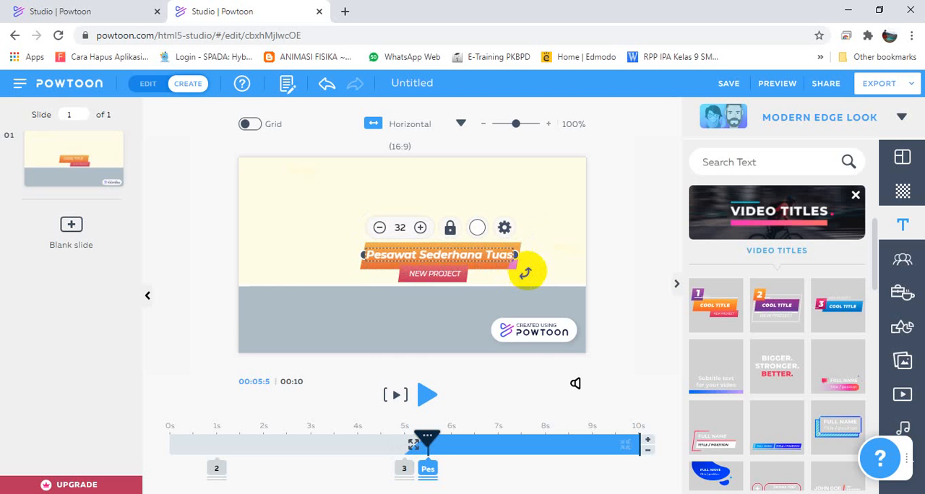
Move the title text and its orange banner together leftward so that they sit roughly centred on the slide.
{"action": "left_click_drag", "start_coordinate": [330, 213], "coordinate": [504, 252]}
{"action": "left_click", "coordinate": [537, 268]}
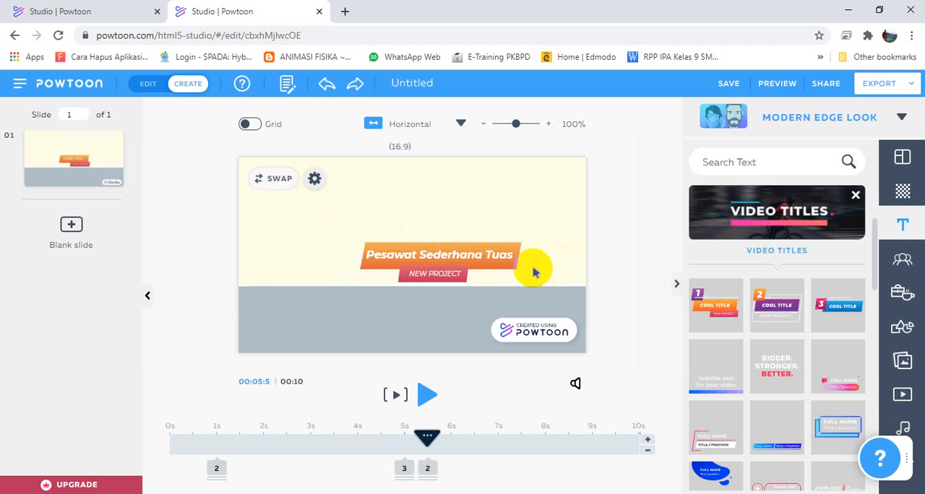
{"action": "left_click", "coordinate": [513, 255]}
{"action": "left_click", "coordinate": [502, 257]}
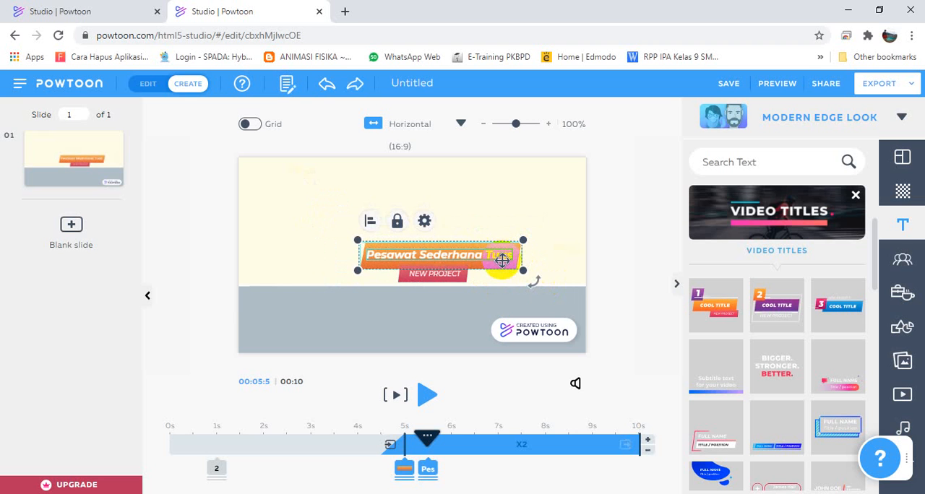
{"action": "left_click_drag", "start_coordinate": [503, 265], "coordinate": [467, 282]}
Replace the "NEW PROJECT" subtitle with "Oleh" and the author's name, and extend the red banner leftward behind it.
{"action": "left_click", "coordinate": [438, 279]}
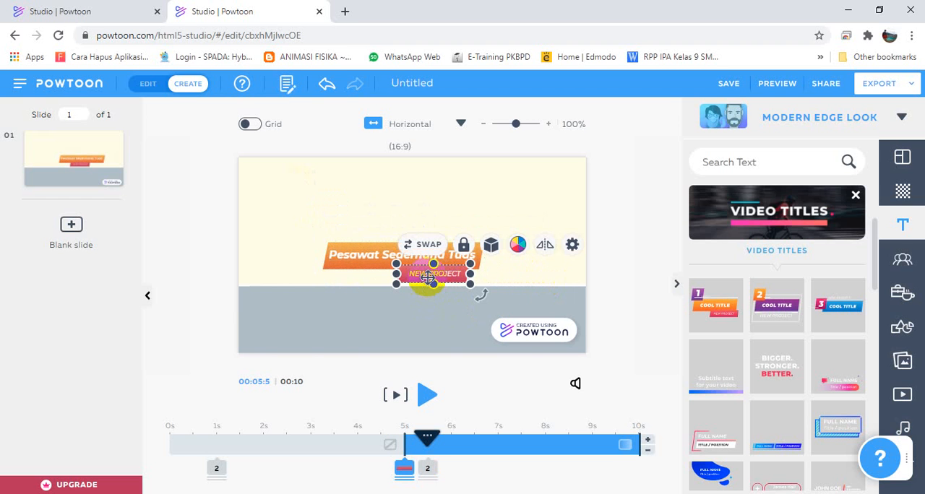
{"action": "double_click", "coordinate": [427, 277]}
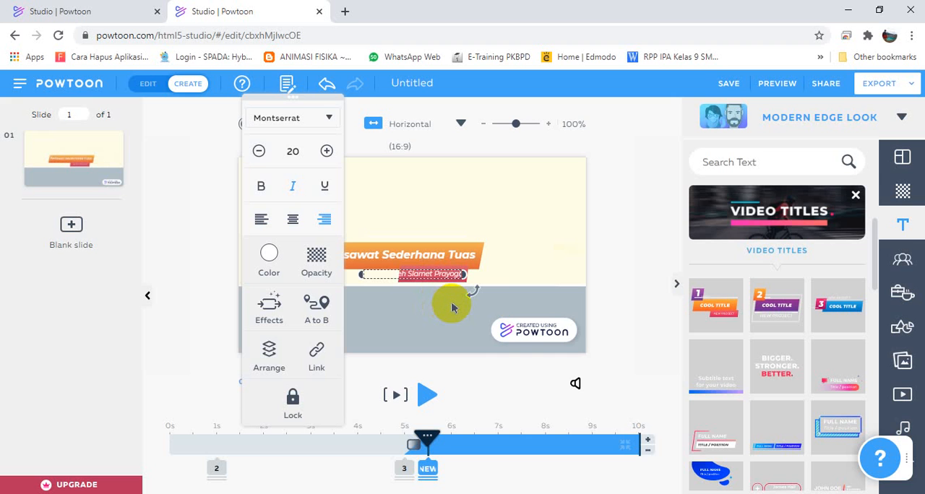
{"action": "left_click", "coordinate": [446, 307]}
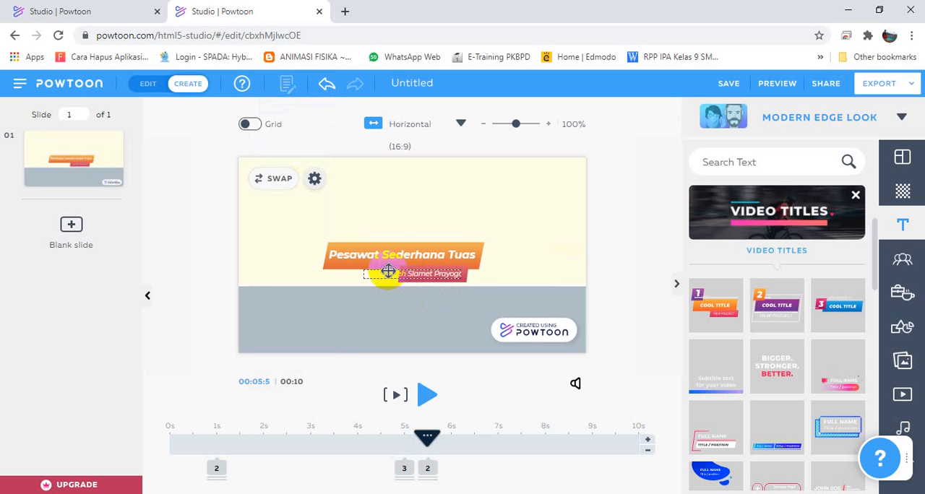
{"action": "left_click", "coordinate": [405, 281]}
{"action": "left_click_drag", "start_coordinate": [399, 278], "coordinate": [373, 275]}
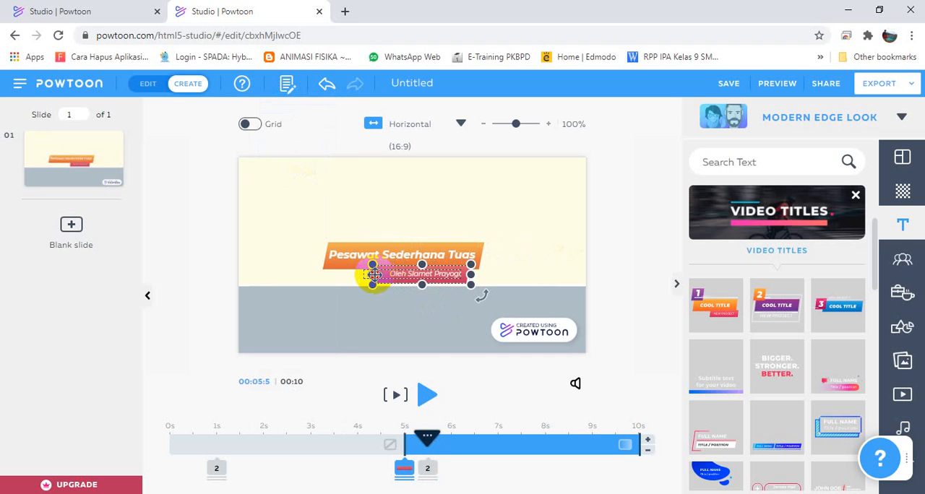
{"action": "left_click", "coordinate": [279, 238]}
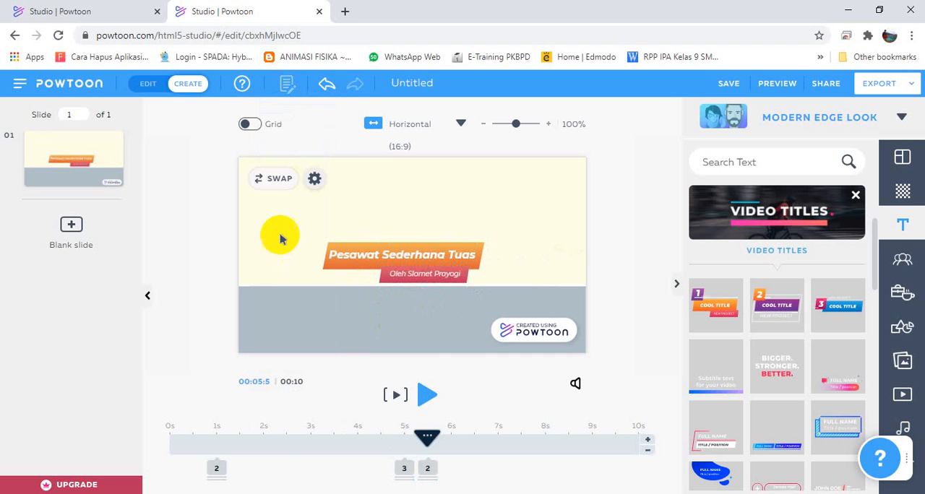
Try aligning all title elements on their horizontal centres, and undo the alignment.
{"action": "left_click_drag", "start_coordinate": [284, 230], "coordinate": [498, 302]}
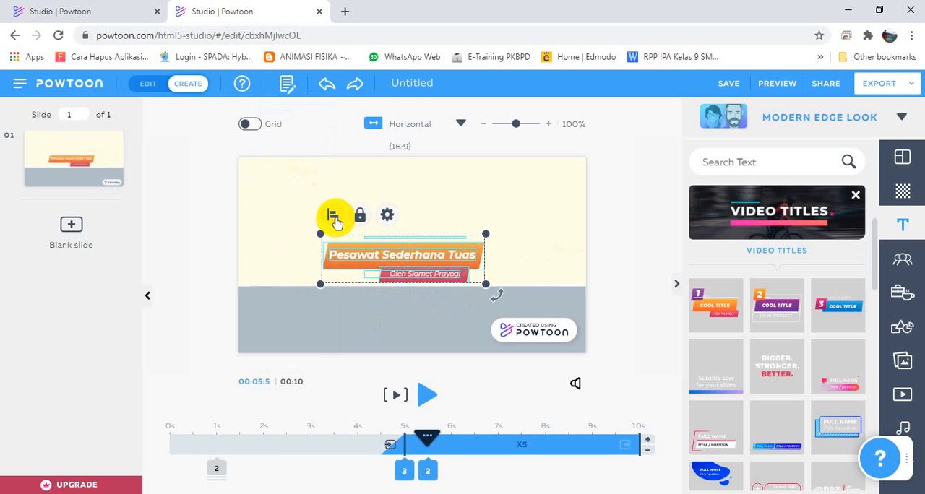
{"action": "left_click", "coordinate": [333, 217]}
{"action": "left_click", "coordinate": [250, 273]}
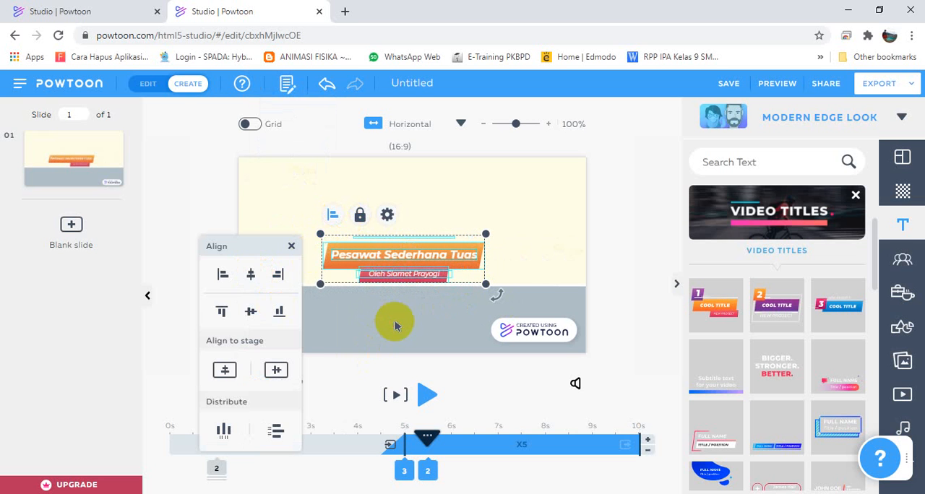
{"action": "left_click", "coordinate": [394, 326]}
{"action": "key", "text": "ctrl+z"}
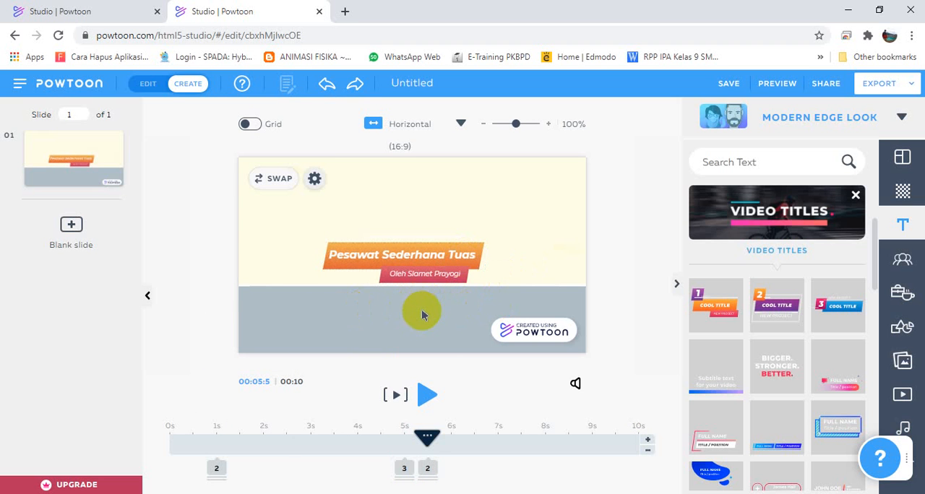
Shorten the time the three title banner shapes stay on the slide so that their exit starts at 9.5 s.
{"action": "left_click", "coordinate": [405, 469]}
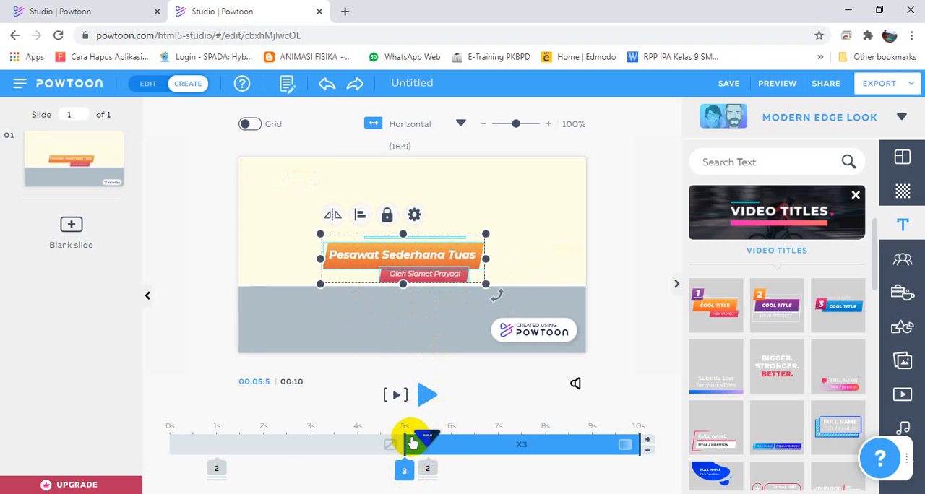
{"action": "left_click", "coordinate": [431, 470]}
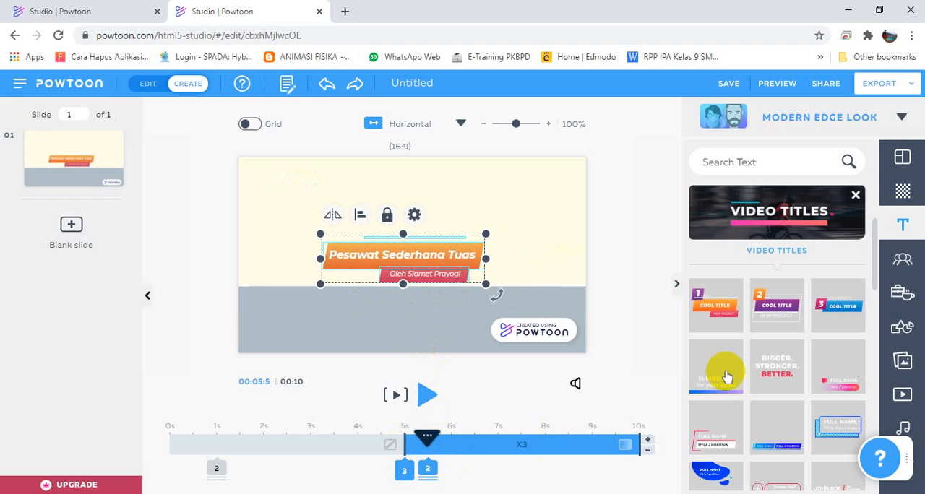
{"action": "left_click", "coordinate": [404, 468]}
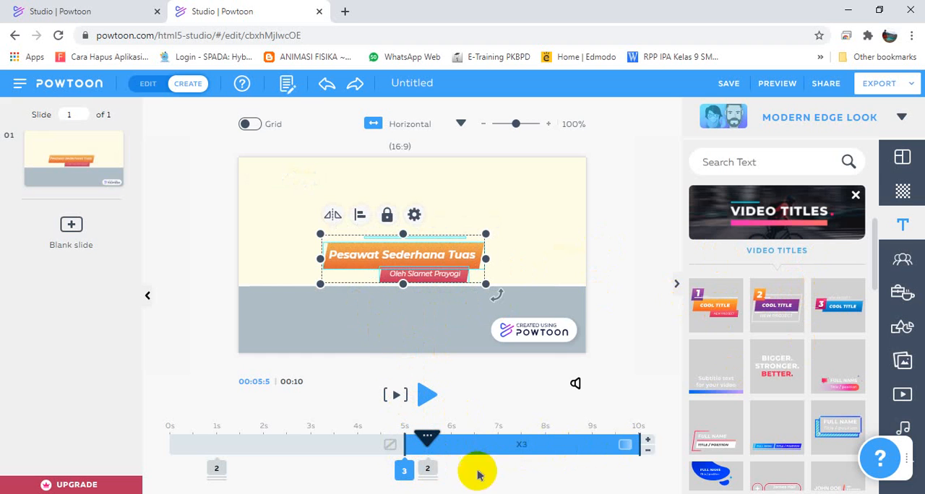
{"action": "left_click_drag", "start_coordinate": [638, 445], "coordinate": [616, 443]}
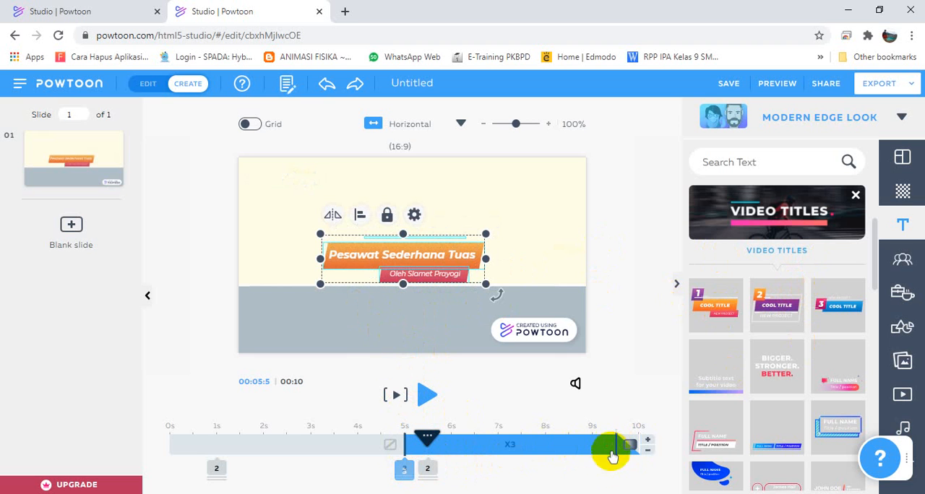
Undo the last shortening of the three title banner shapes' display time and play a preview of the slide.
{"action": "key", "text": "ctrl+z"}
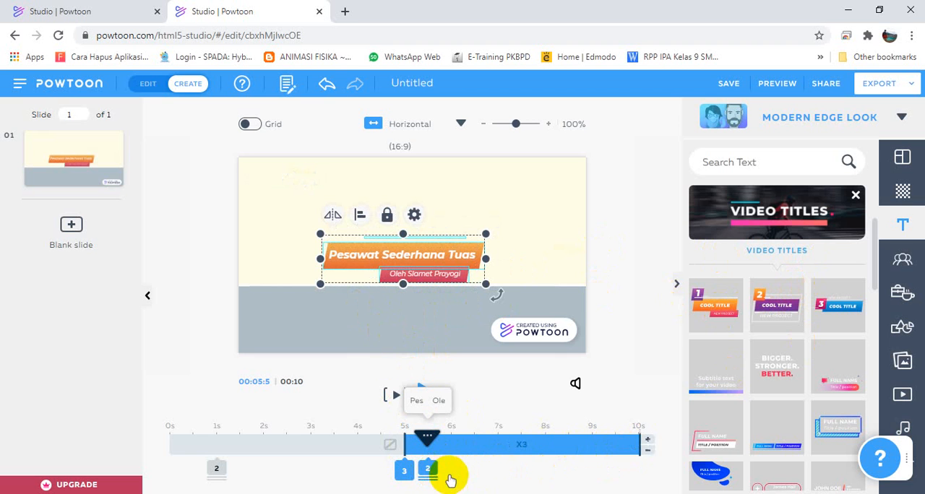
{"action": "left_click", "coordinate": [624, 446]}
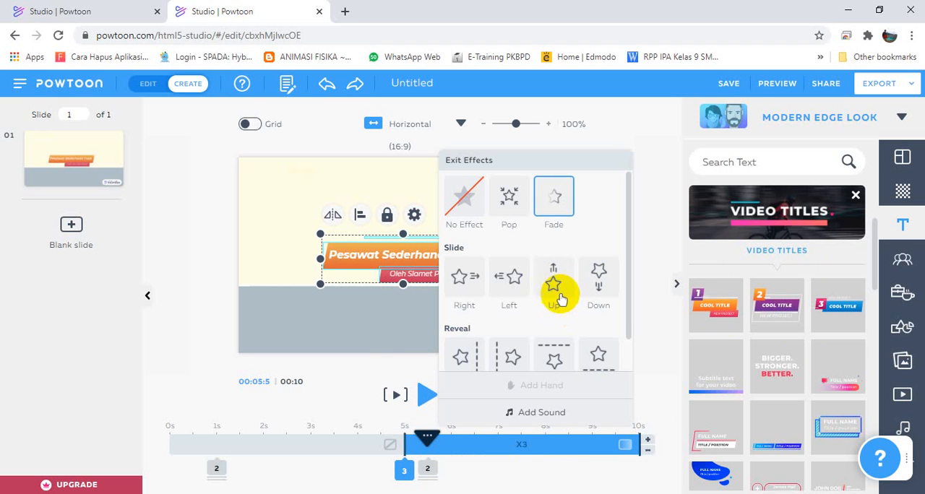
{"action": "left_click", "coordinate": [640, 316]}
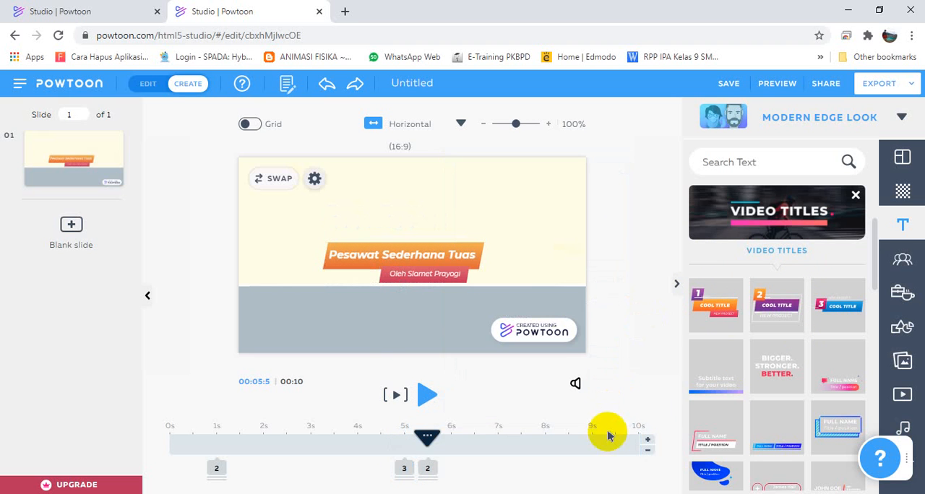
{"action": "left_click", "coordinate": [402, 404]}
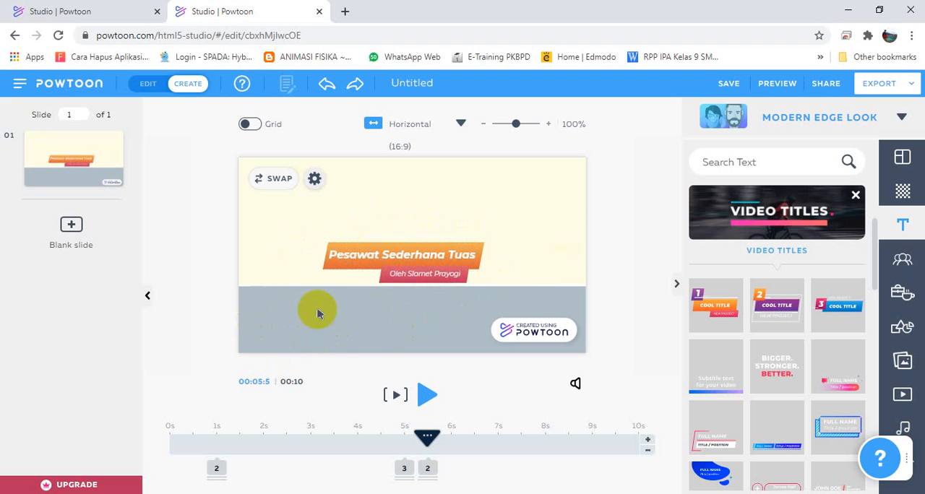
Select all the title texts and banners together and shift them slightly to the right on the slide.
{"action": "left_click", "coordinate": [444, 277]}
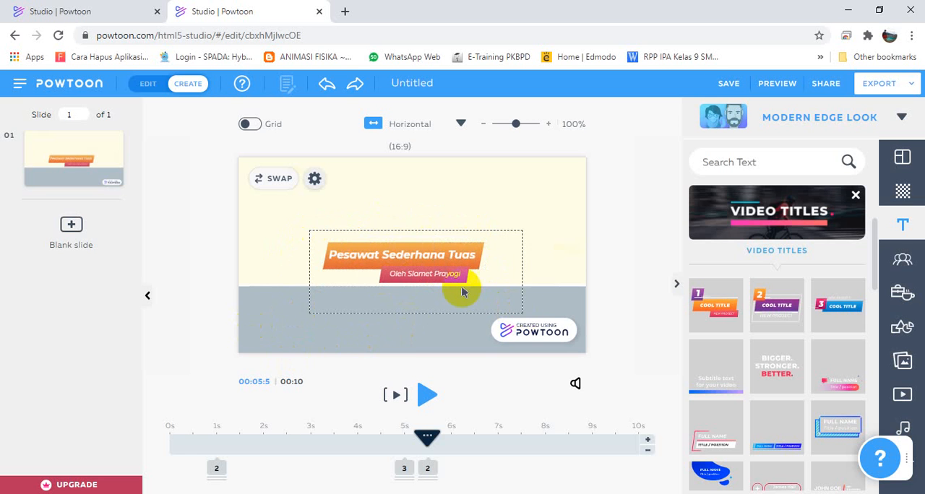
{"action": "left_click", "coordinate": [450, 278]}
{"action": "left_click_drag", "start_coordinate": [452, 281], "coordinate": [463, 282]}
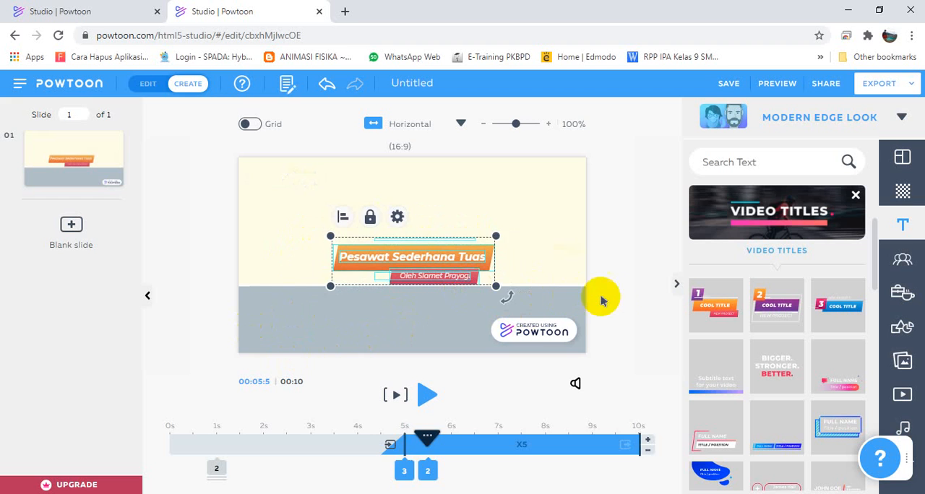
{"action": "left_click", "coordinate": [607, 308]}
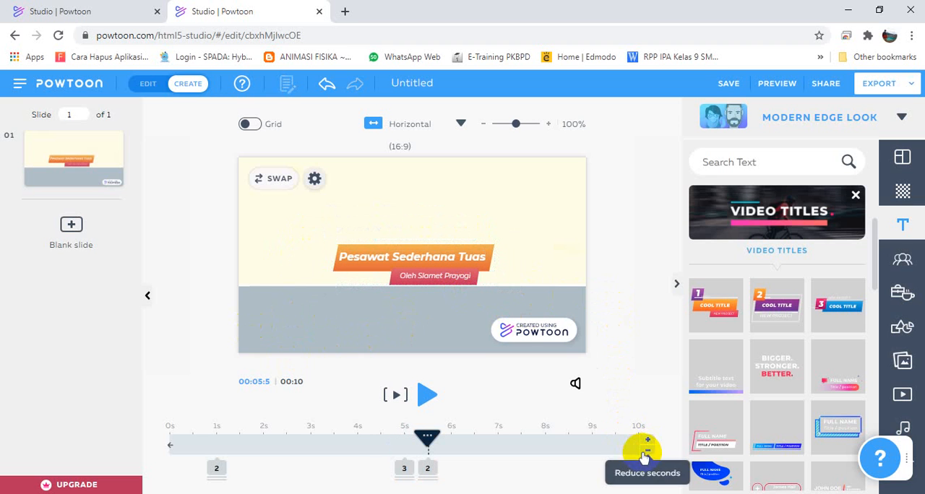
Add a blank second slide after the title slide and open it for editing.
{"action": "mouse_move", "coordinate": [64, 188]}
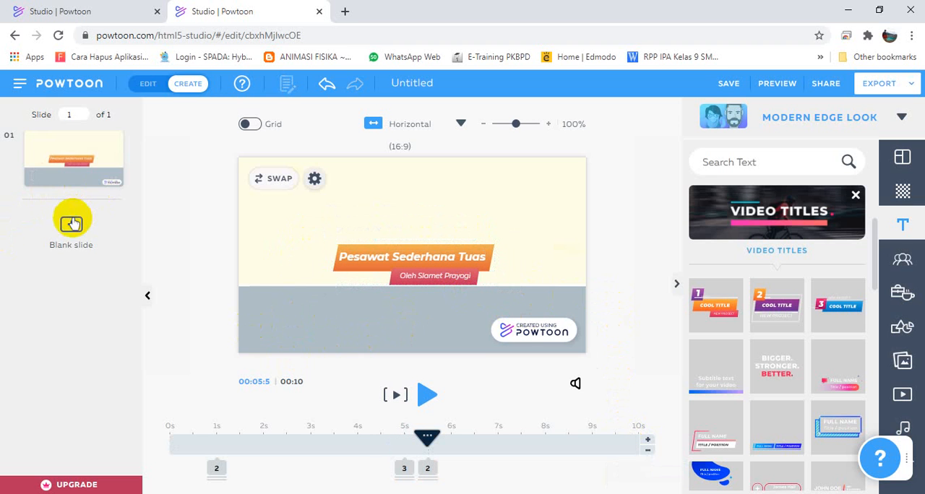
{"action": "left_click", "coordinate": [71, 223]}
{"action": "left_click", "coordinate": [79, 174]}
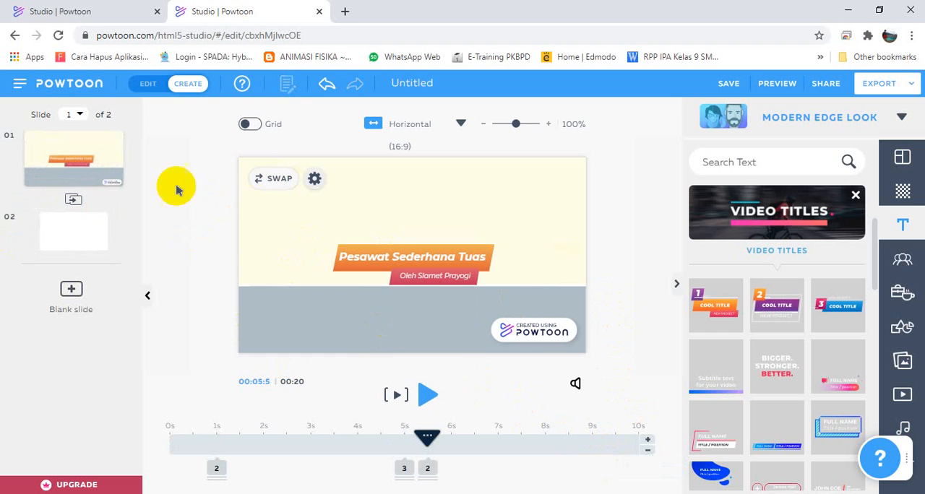
{"action": "mouse_move", "coordinate": [80, 180]}
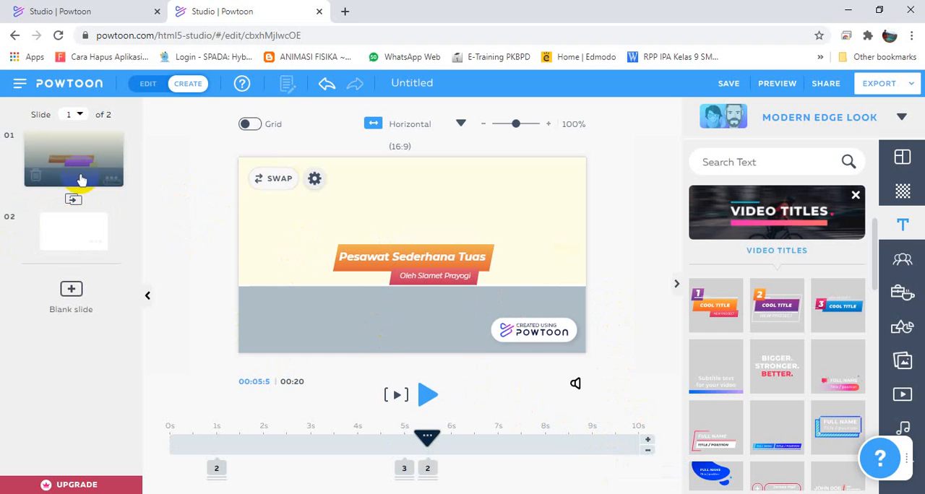
{"action": "left_click", "coordinate": [57, 240]}
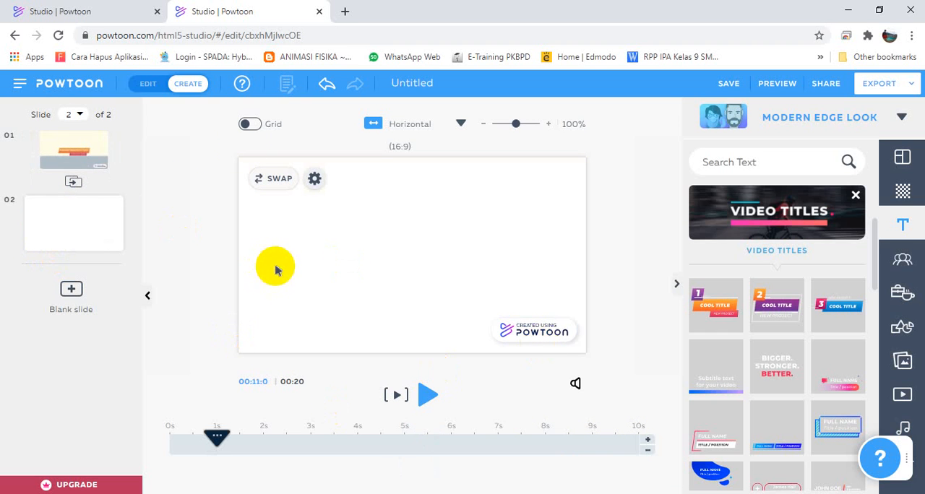
{"action": "mouse_move", "coordinate": [81, 225]}
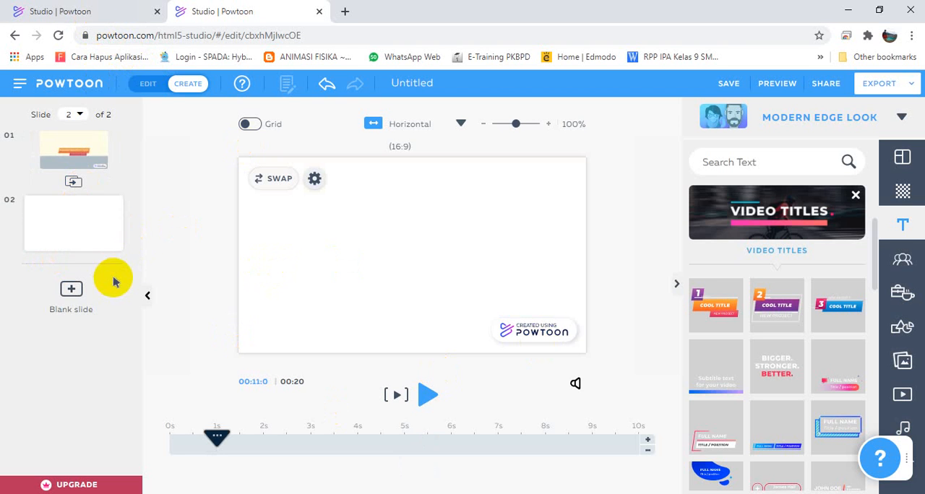
{"action": "mouse_move", "coordinate": [100, 251]}
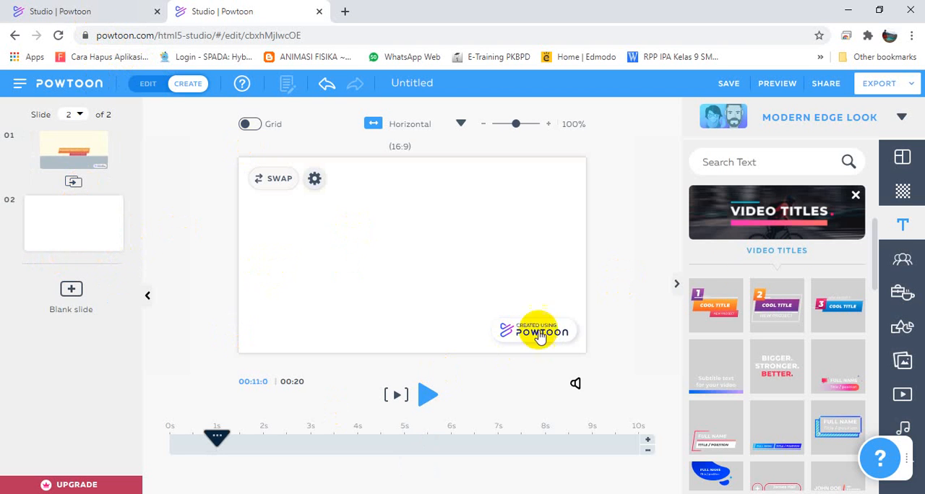
{"action": "left_click", "coordinate": [904, 271]}
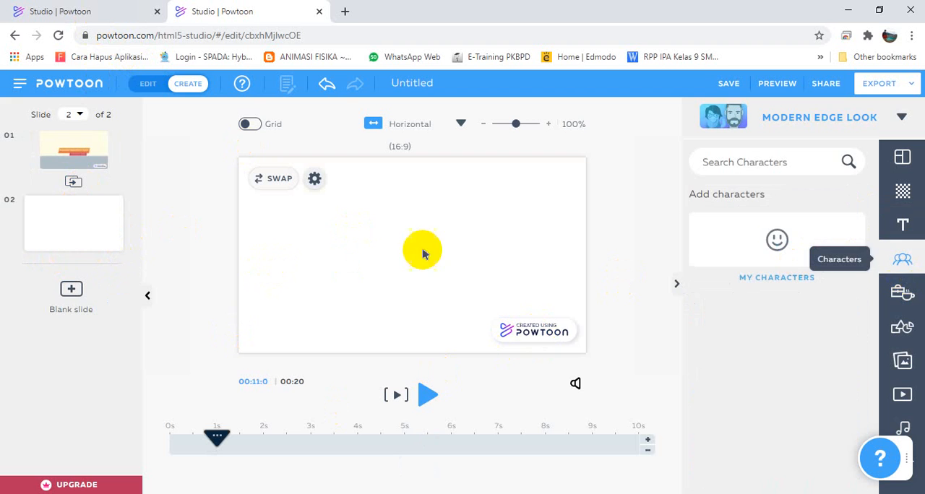
{"action": "left_click", "coordinate": [118, 16]}
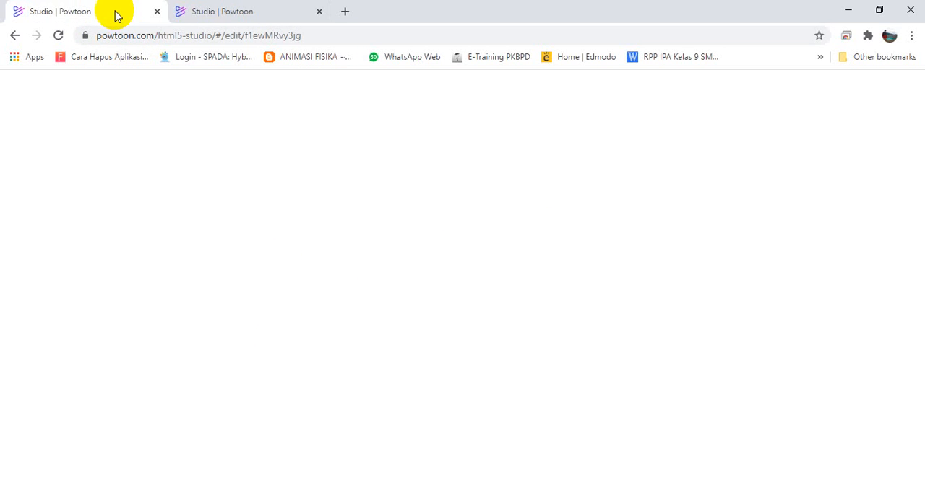
{"action": "left_click", "coordinate": [227, 12]}
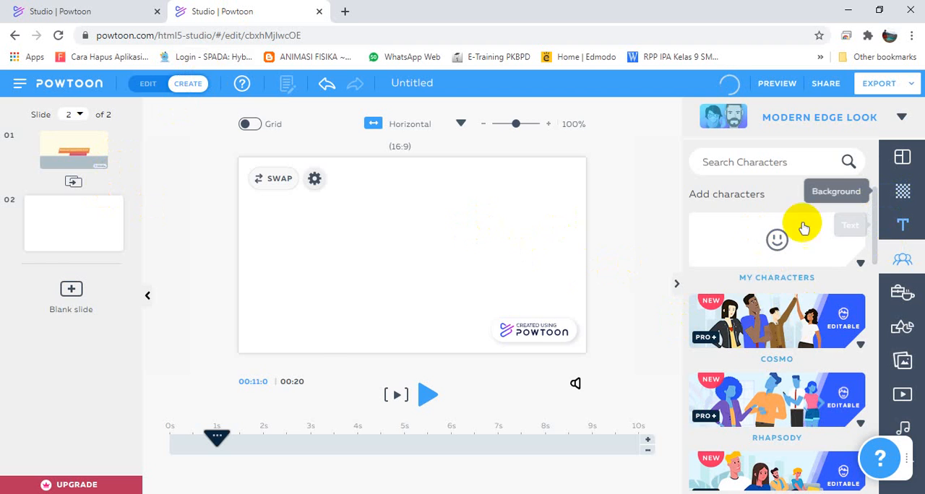
Set the second slide's background to the blue office scene with desk, globe and whiteboard from the Locations collection.
{"action": "left_click", "coordinate": [905, 190]}
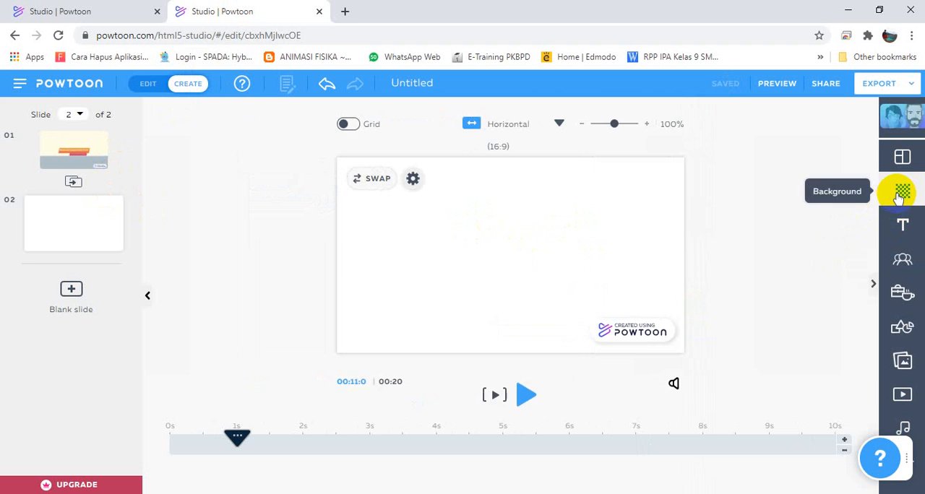
{"action": "scroll", "coordinate": [802, 289], "scroll_direction": "down", "scroll_amount": 3}
{"action": "scroll", "coordinate": [800, 300], "scroll_direction": "down", "scroll_amount": 6}
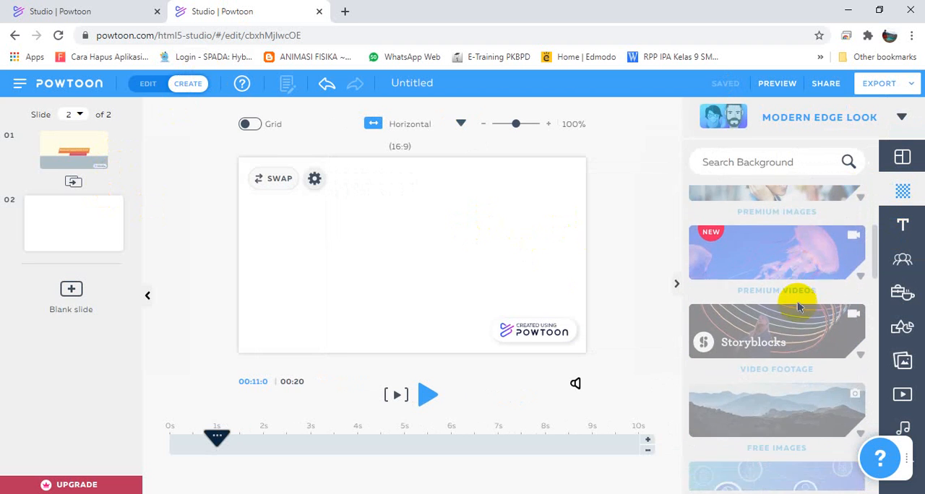
{"action": "scroll", "coordinate": [801, 286], "scroll_direction": "up", "scroll_amount": 3}
{"action": "scroll", "coordinate": [800, 282], "scroll_direction": "down", "scroll_amount": 3}
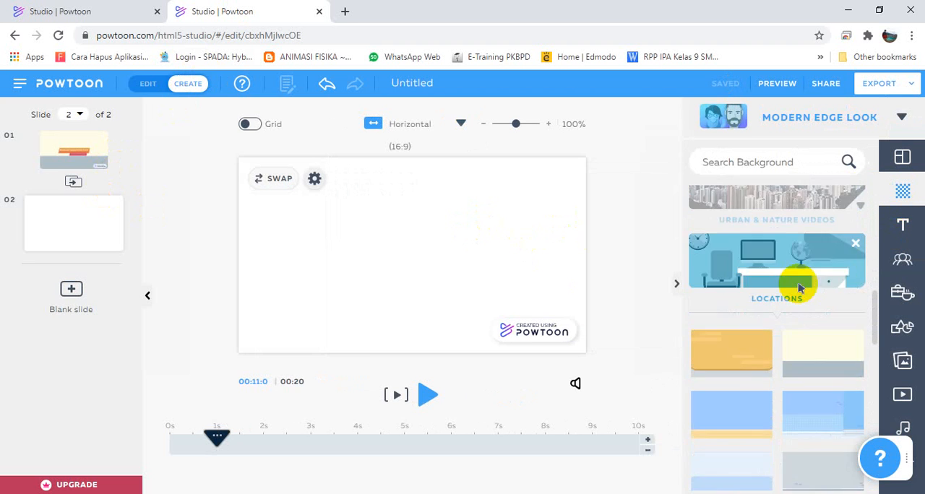
{"action": "left_click", "coordinate": [795, 283]}
{"action": "scroll", "coordinate": [808, 325], "scroll_direction": "down", "scroll_amount": 2}
{"action": "left_click", "coordinate": [824, 381]}
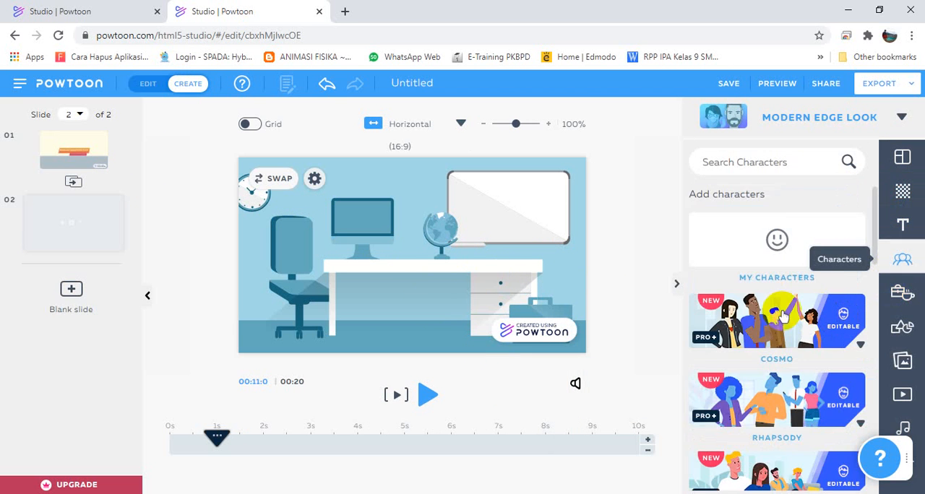
Add the dark-haired man in a white shirt and red tie from the The Office - Free character set.
{"action": "scroll", "coordinate": [795, 340], "scroll_direction": "down", "scroll_amount": 5}
{"action": "scroll", "coordinate": [789, 350], "scroll_direction": "down", "scroll_amount": 4}
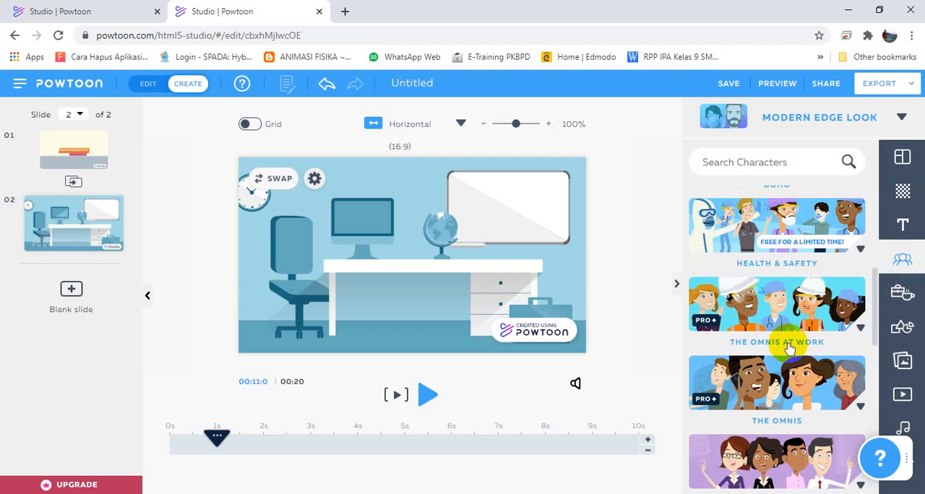
{"action": "left_click", "coordinate": [826, 284]}
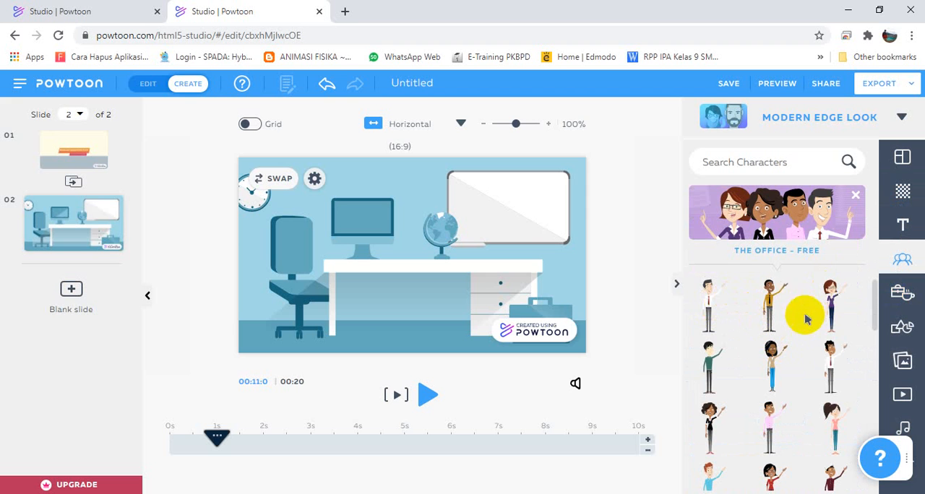
{"action": "left_click", "coordinate": [770, 303]}
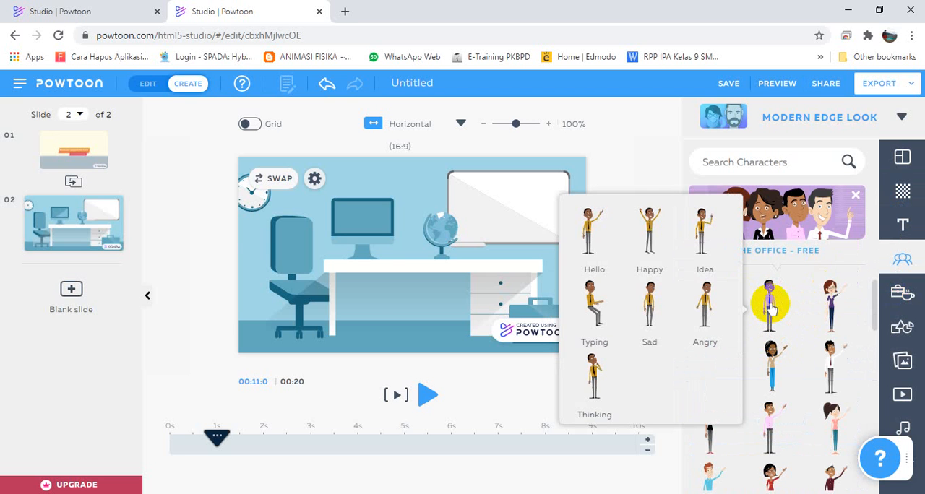
{"action": "left_click", "coordinate": [832, 352]}
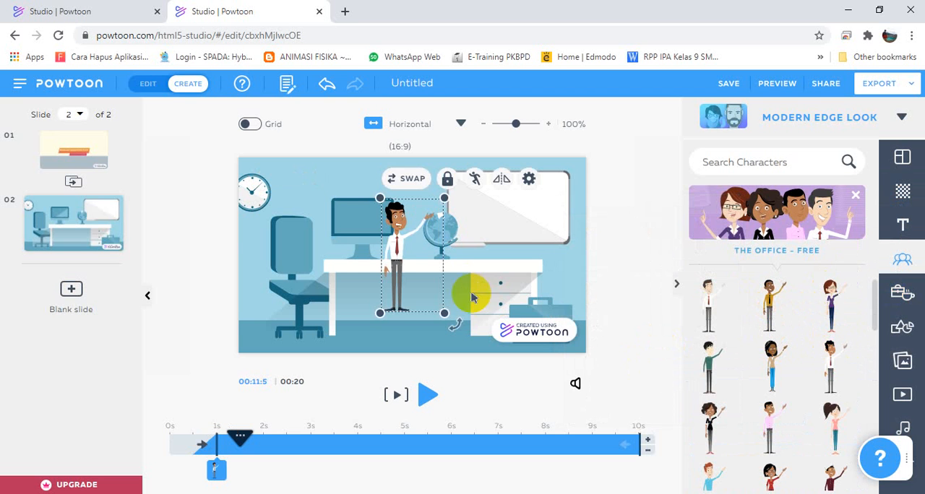
Move the man in front of the office chair and enlarge him until his legs extend below the slide.
{"action": "left_click_drag", "start_coordinate": [427, 272], "coordinate": [289, 269]}
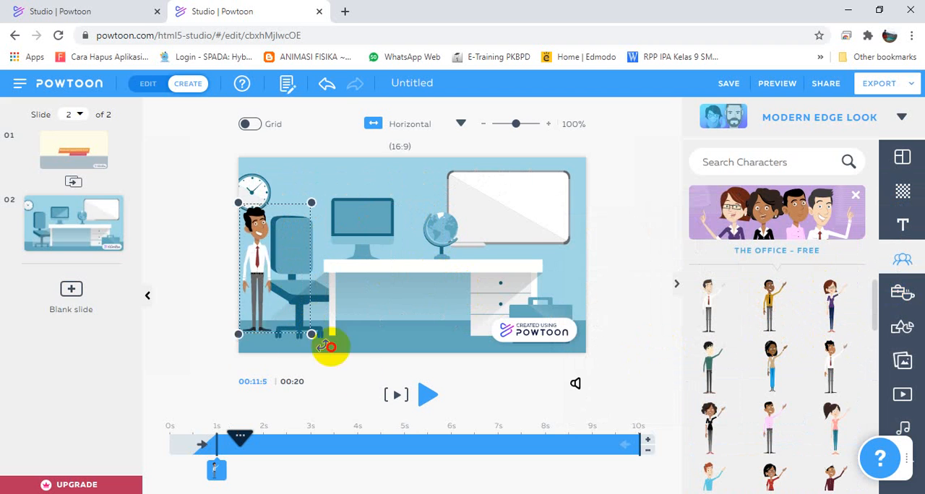
{"action": "left_click_drag", "start_coordinate": [327, 347], "coordinate": [371, 393]}
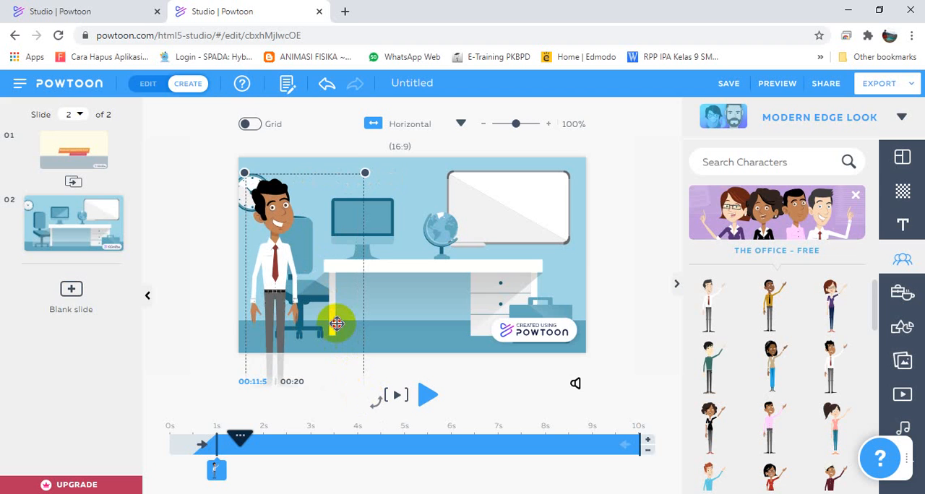
{"action": "left_click", "coordinate": [330, 221]}
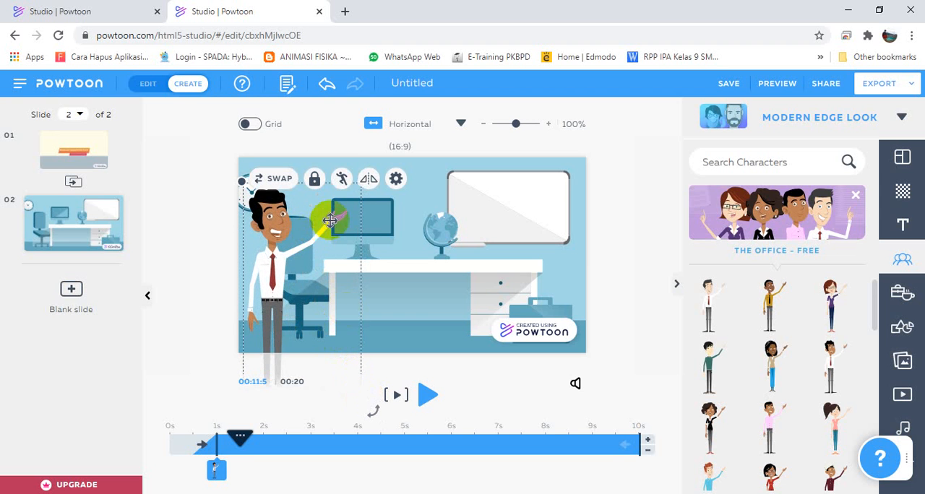
Change the man's pose to Idea and place him back at the slide's left edge.
{"action": "left_click", "coordinate": [343, 181]}
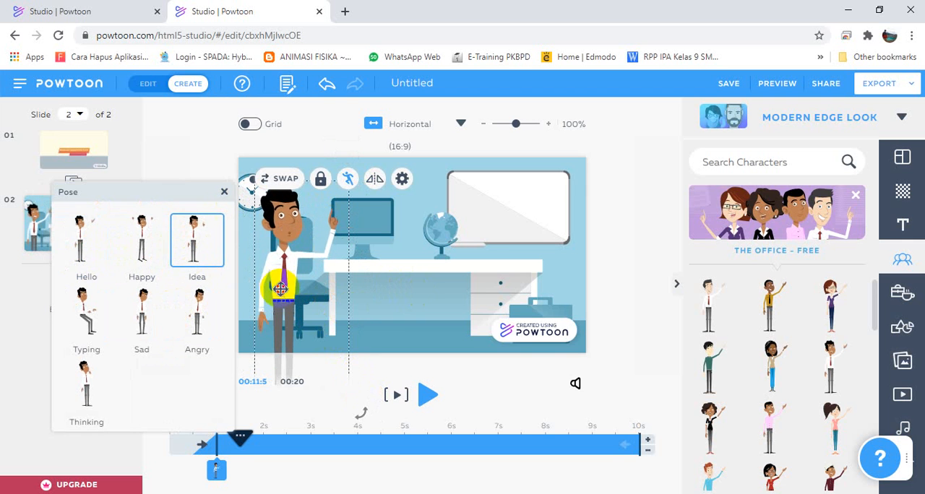
{"action": "left_click", "coordinate": [271, 294]}
{"action": "left_click", "coordinate": [254, 218]}
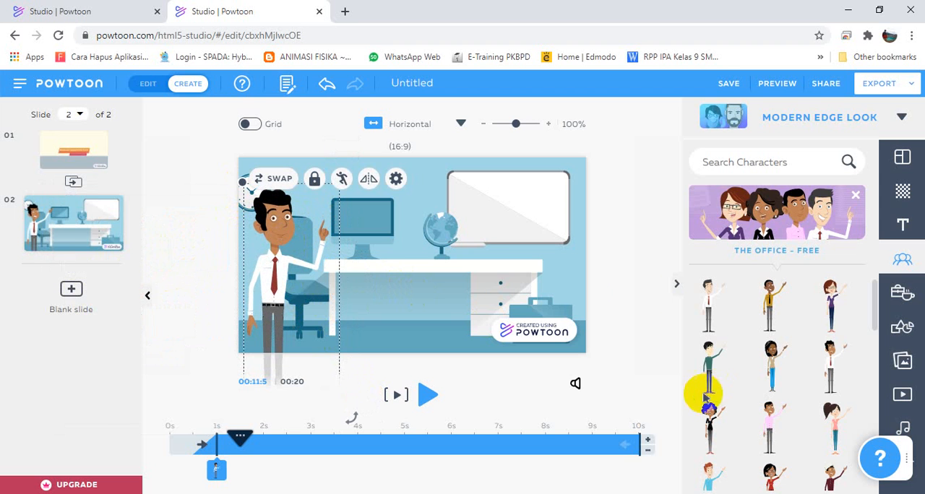
{"action": "left_click", "coordinate": [630, 295]}
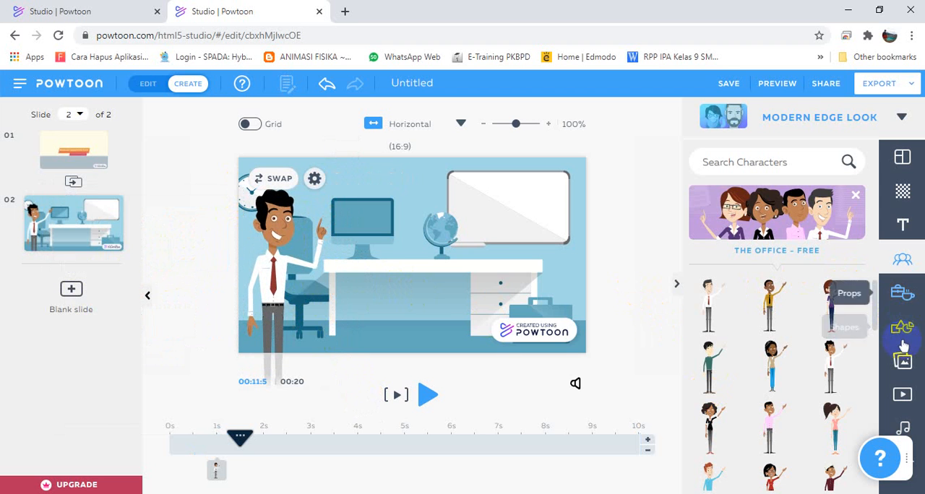
Add the thick-outlined rectangular speech bubble with placeholder text from the Text Elements collection to the second slide.
{"action": "left_click", "coordinate": [883, 231]}
{"action": "scroll", "coordinate": [820, 303], "scroll_direction": "down", "scroll_amount": 3}
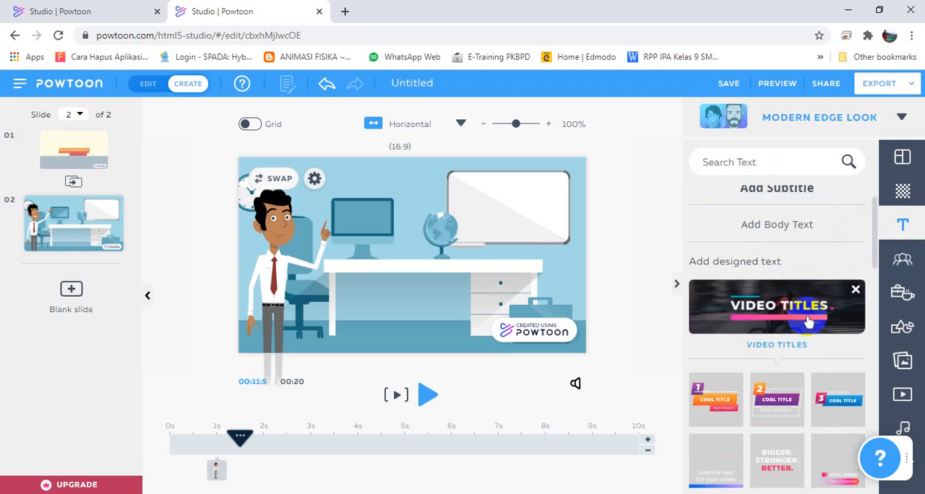
{"action": "scroll", "coordinate": [819, 265], "scroll_direction": "down", "scroll_amount": 1}
{"action": "scroll", "coordinate": [822, 266], "scroll_direction": "up", "scroll_amount": 3}
{"action": "left_click", "coordinate": [856, 337]}
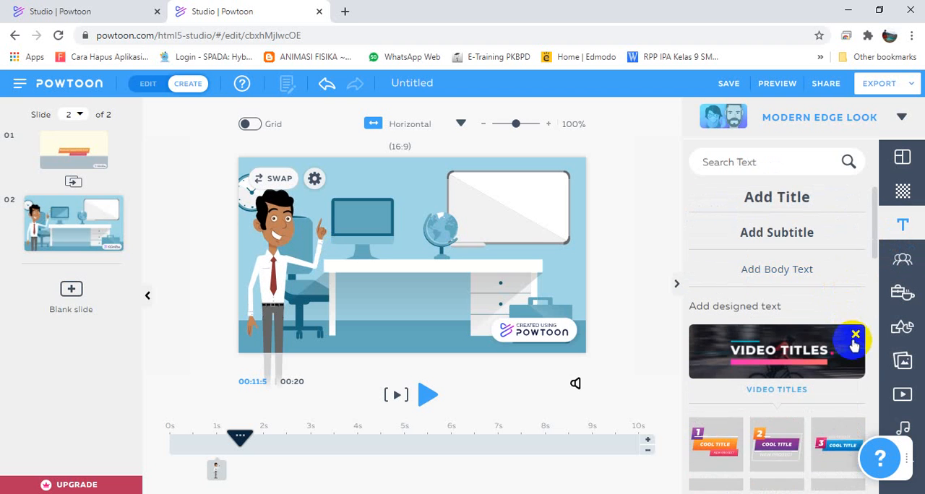
{"action": "scroll", "coordinate": [812, 326], "scroll_direction": "down", "scroll_amount": 3}
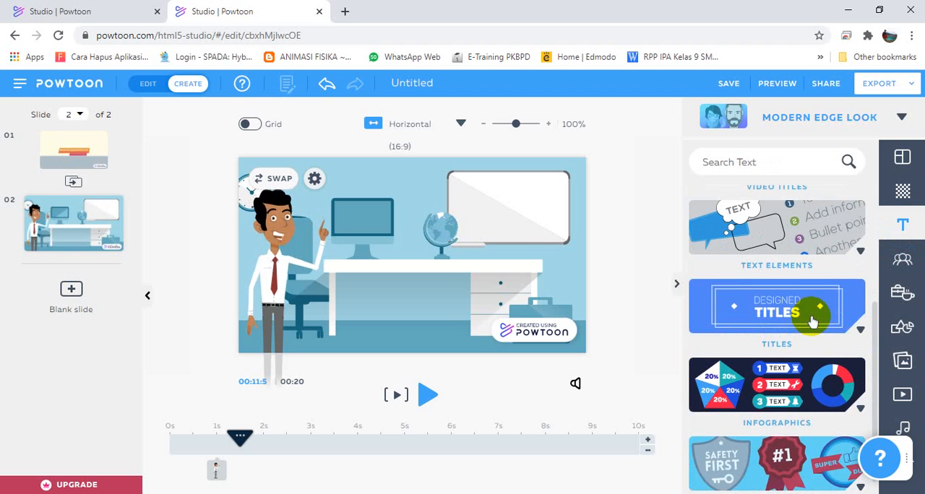
{"action": "left_click", "coordinate": [765, 233]}
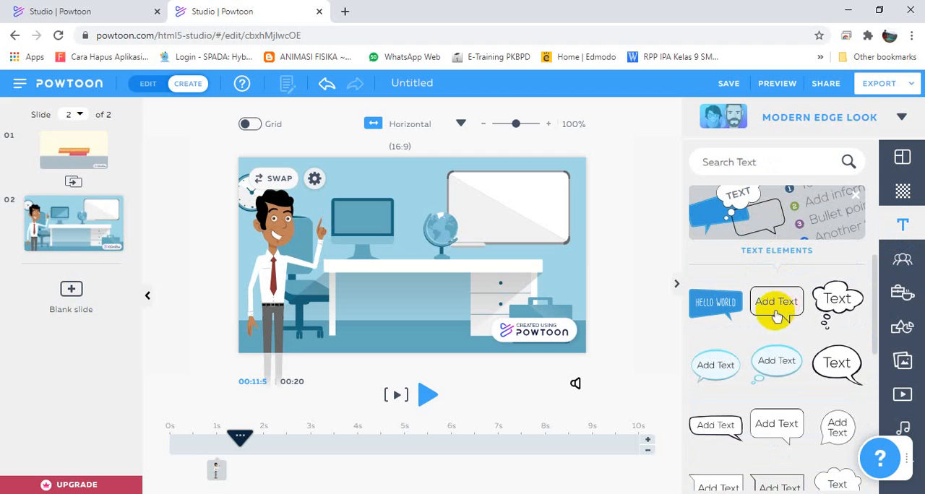
{"action": "scroll", "coordinate": [777, 350], "scroll_direction": "down", "scroll_amount": 1}
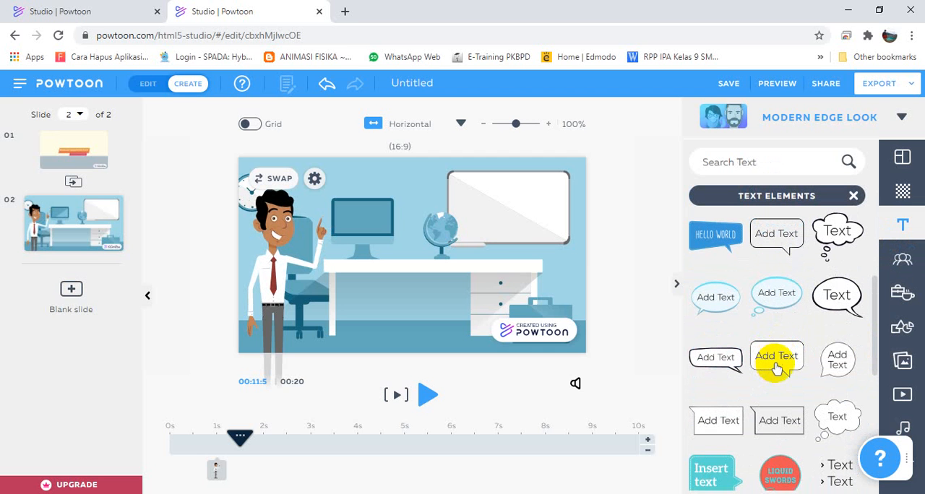
{"action": "left_click", "coordinate": [729, 367]}
{"action": "left_click", "coordinate": [731, 365]}
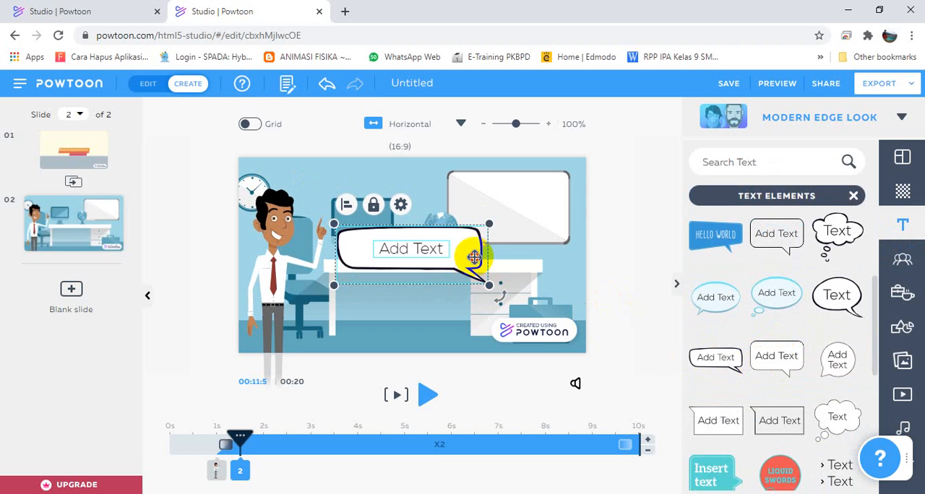
Move the speech bubble up beside the man's head and flip its shape so the tail points toward him.
{"action": "left_click_drag", "start_coordinate": [474, 258], "coordinate": [484, 213]}
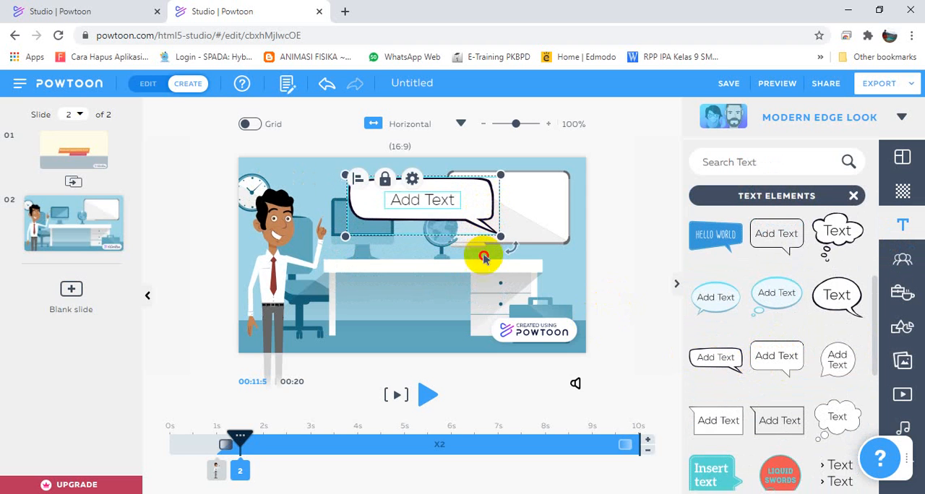
{"action": "left_click", "coordinate": [479, 208]}
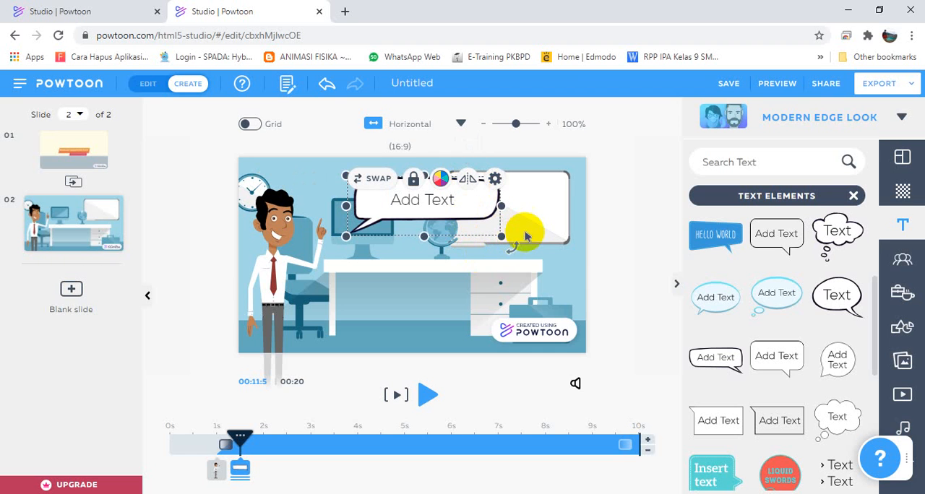
{"action": "left_click", "coordinate": [495, 238]}
{"action": "left_click", "coordinate": [441, 226]}
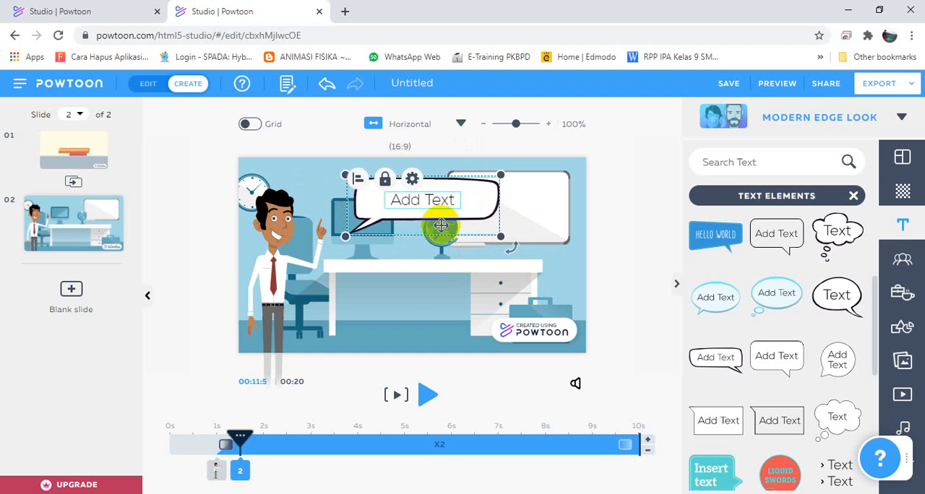
Try to enlarge the speech bubble together with its text, and undo the resizing.
{"action": "left_click_drag", "start_coordinate": [495, 241], "coordinate": [523, 212]}
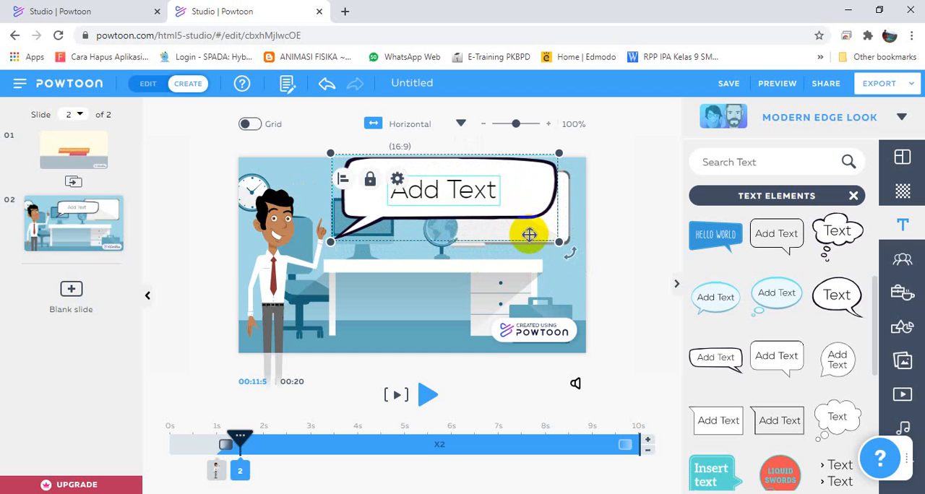
{"action": "left_click_drag", "start_coordinate": [557, 244], "coordinate": [564, 248]}
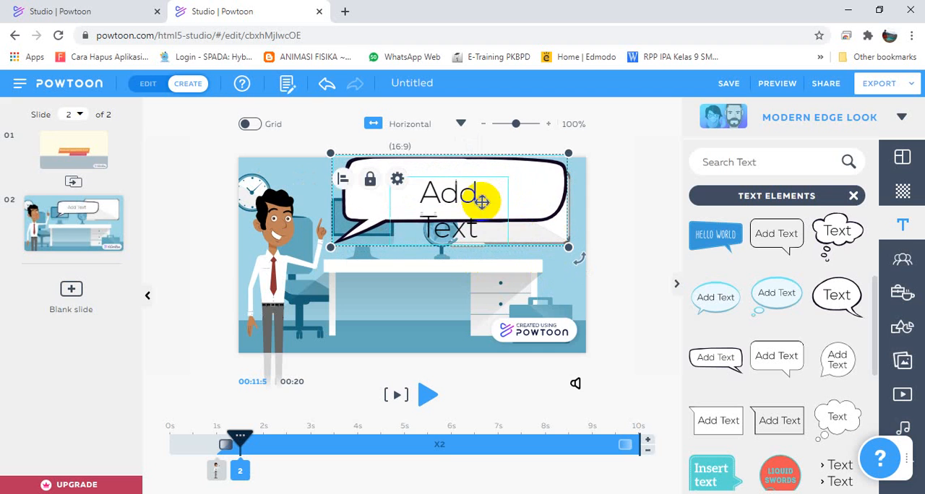
{"action": "left_click", "coordinate": [463, 294]}
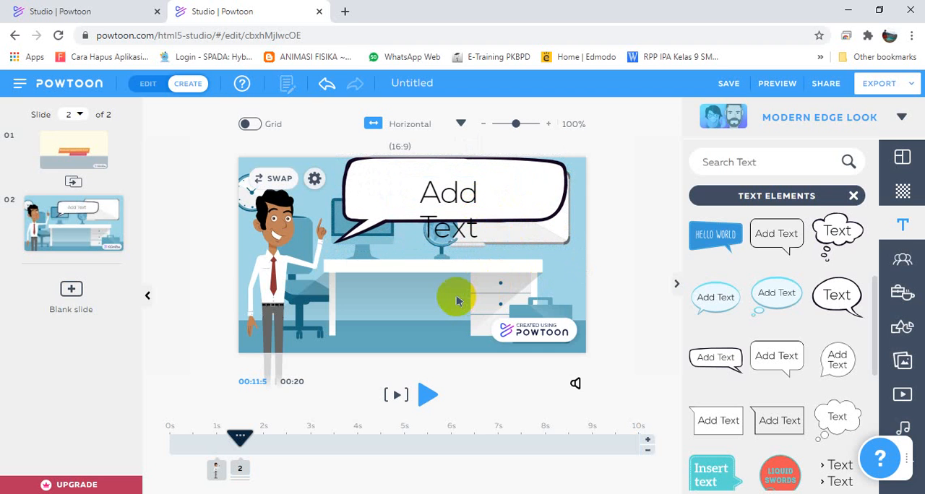
{"action": "key", "text": "ctrl+z"}
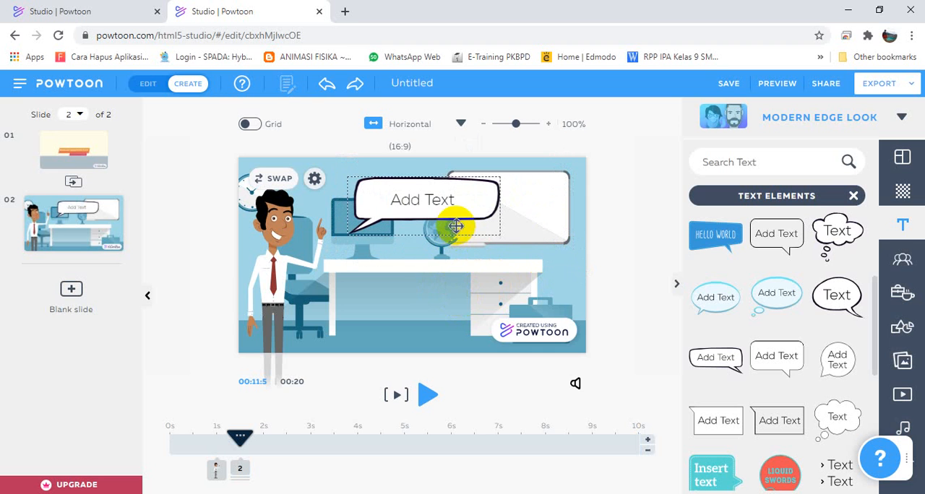
{"action": "key", "text": "ctrl+z"}
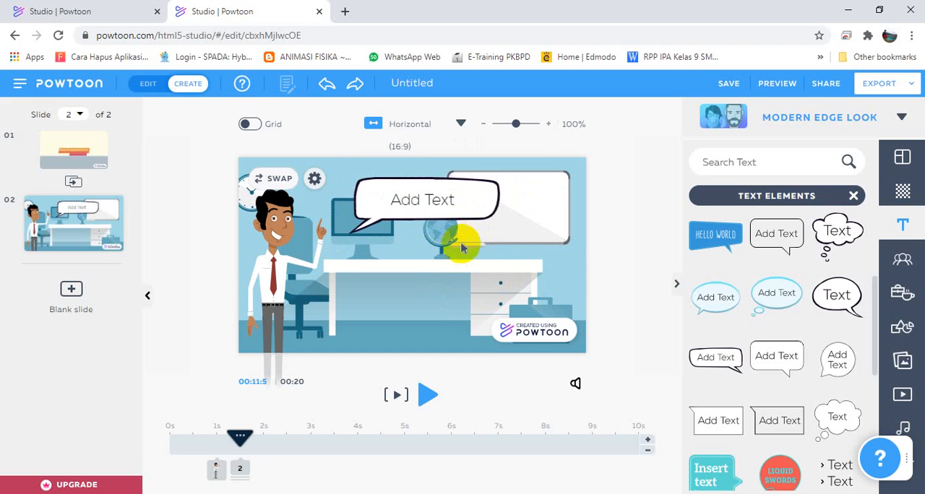
Enlarge only the bubble shape and place it over the monitor and whiteboard along the slide's upper edge.
{"action": "left_click", "coordinate": [461, 224]}
{"action": "left_click_drag", "start_coordinate": [499, 234], "coordinate": [579, 269]}
{"action": "left_click_drag", "start_coordinate": [552, 239], "coordinate": [537, 221]}
{"action": "left_click_drag", "start_coordinate": [561, 250], "coordinate": [572, 253]}
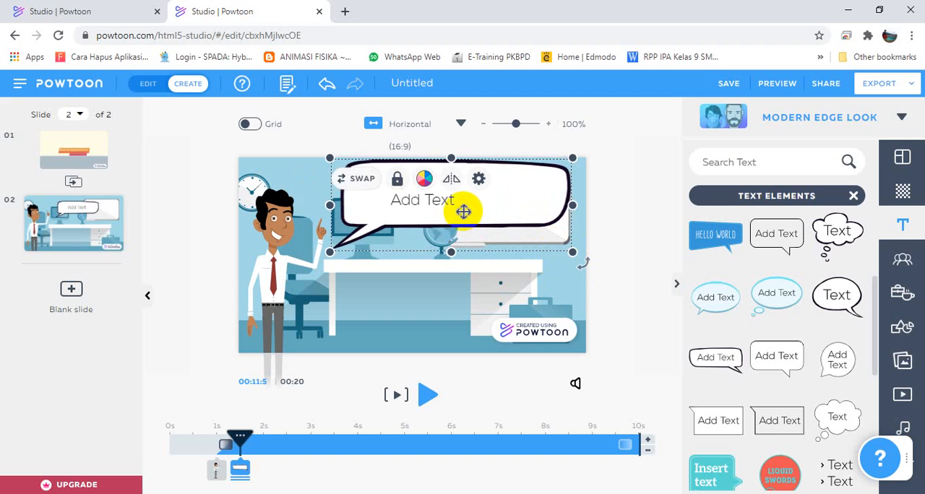
Place the placeholder text at size 40 in the middle of the enlarged bubble and open it for editing.
{"action": "left_click", "coordinate": [452, 204]}
{"action": "left_click_drag", "start_coordinate": [448, 202], "coordinate": [433, 190]}
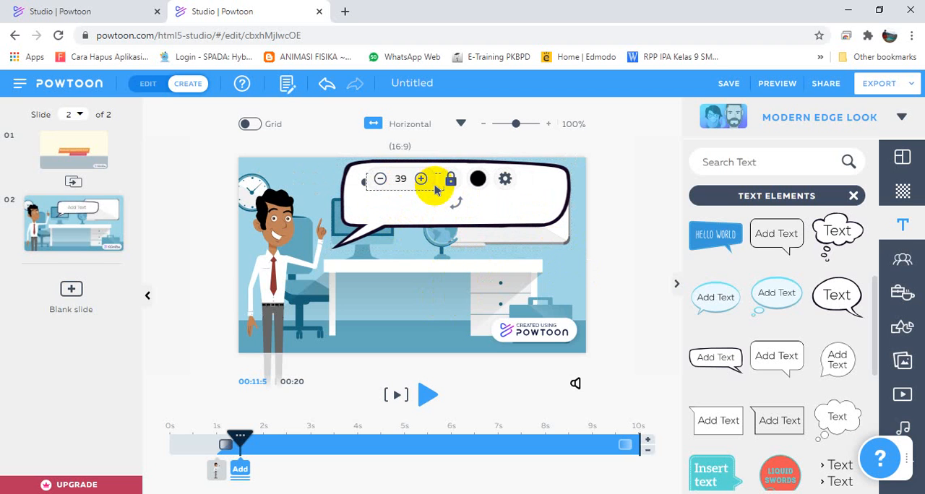
{"action": "left_click", "coordinate": [439, 192]}
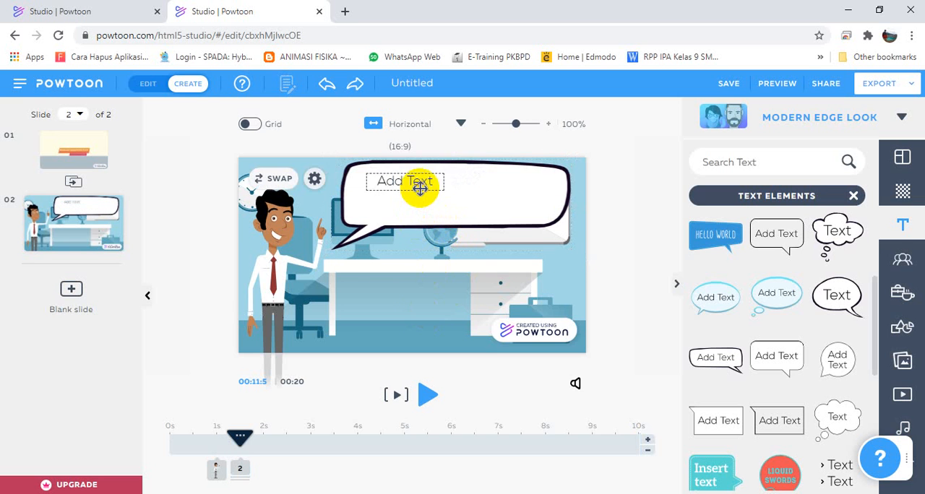
{"action": "left_click", "coordinate": [424, 189]}
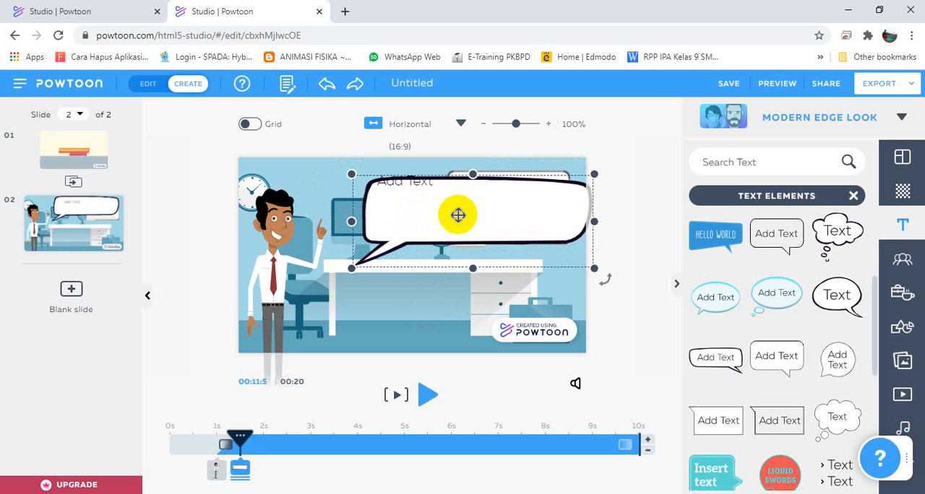
{"action": "left_click_drag", "start_coordinate": [458, 215], "coordinate": [436, 198]}
{"action": "left_click", "coordinate": [419, 181]}
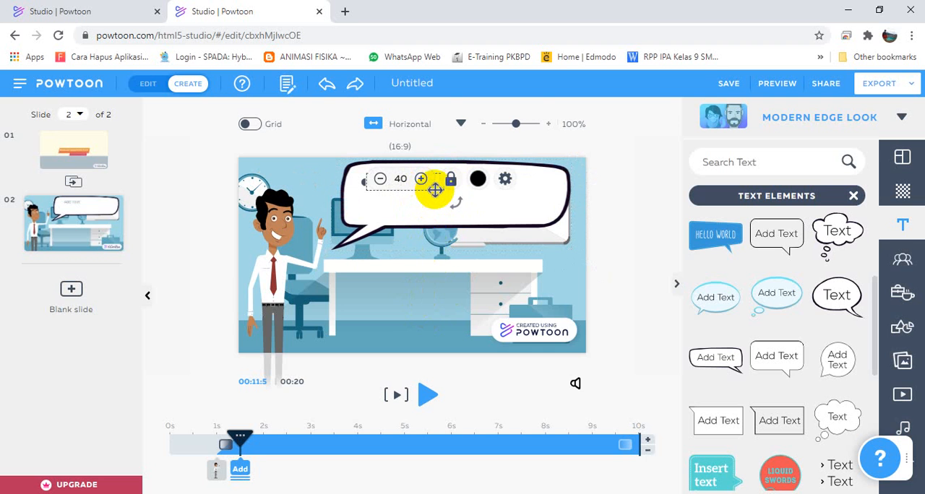
{"action": "left_click_drag", "start_coordinate": [435, 190], "coordinate": [470, 202]}
{"action": "double_click", "coordinate": [466, 195]}
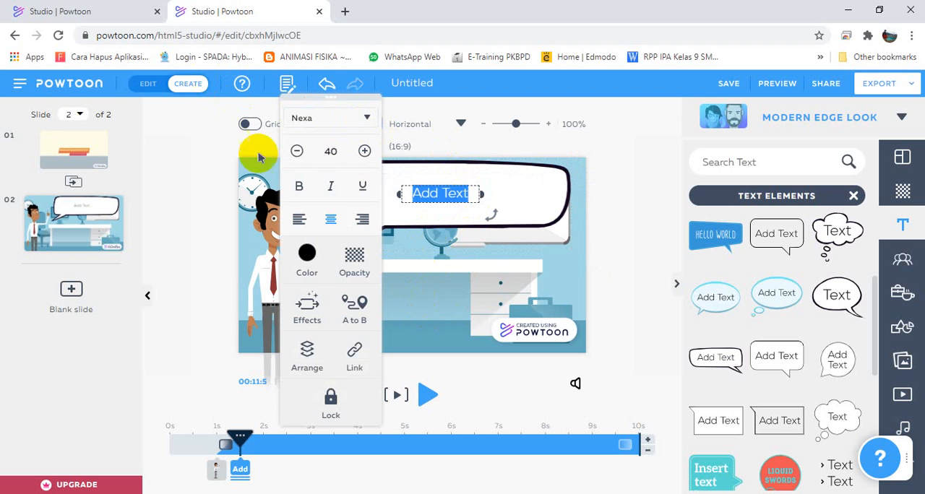
Switch to the finished Pesawat Sederhana project and copy slide 6's bubble text "Tuas memudahkan usaha dengan menggandakan gaya kuasa dan mengubah arah gaya.".
{"action": "left_click", "coordinate": [99, 8]}
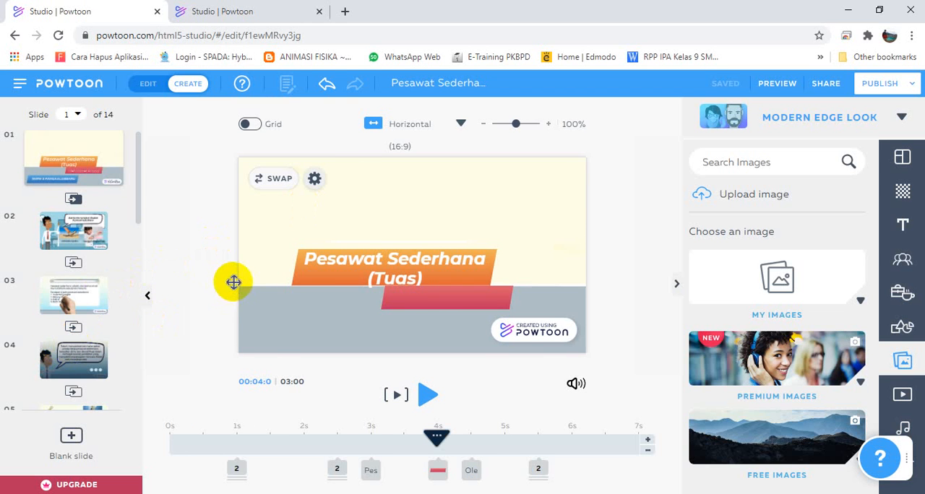
{"action": "scroll", "coordinate": [71, 368], "scroll_direction": "down", "scroll_amount": 1}
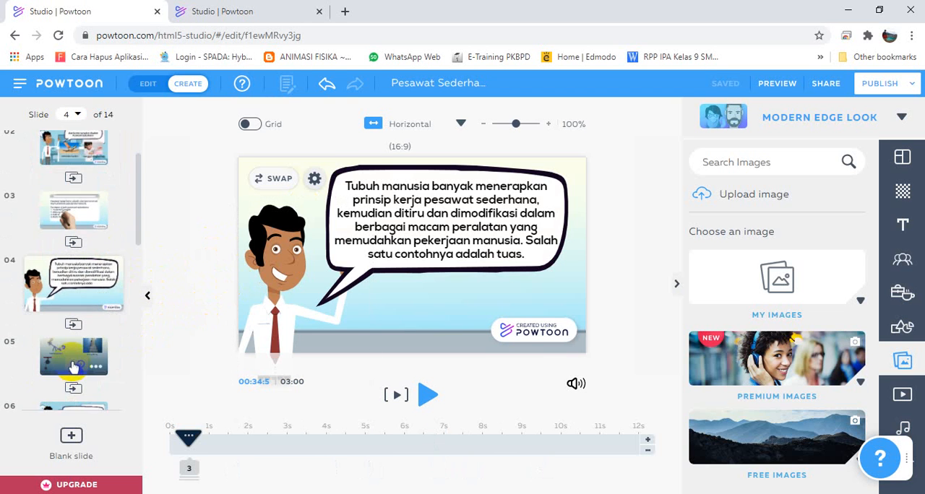
{"action": "scroll", "coordinate": [73, 361], "scroll_direction": "up", "scroll_amount": 2}
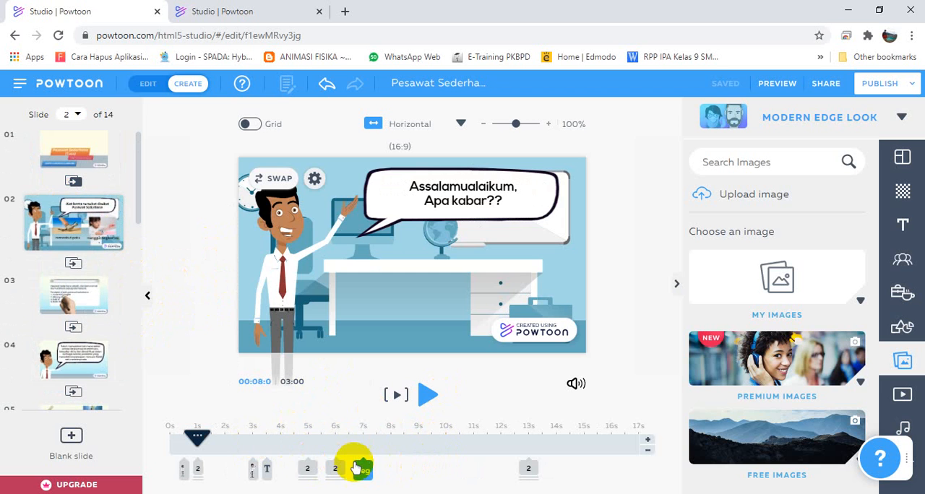
{"action": "left_click", "coordinate": [363, 468]}
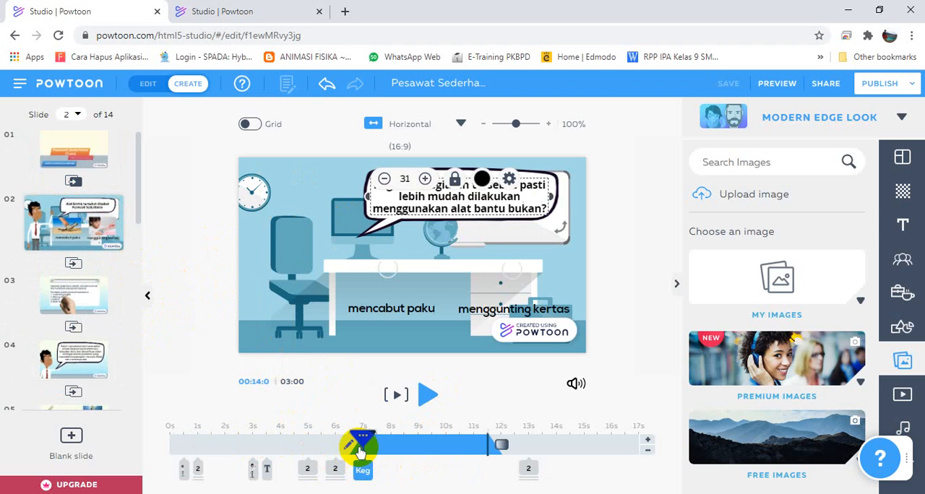
{"action": "left_click", "coordinate": [528, 469]}
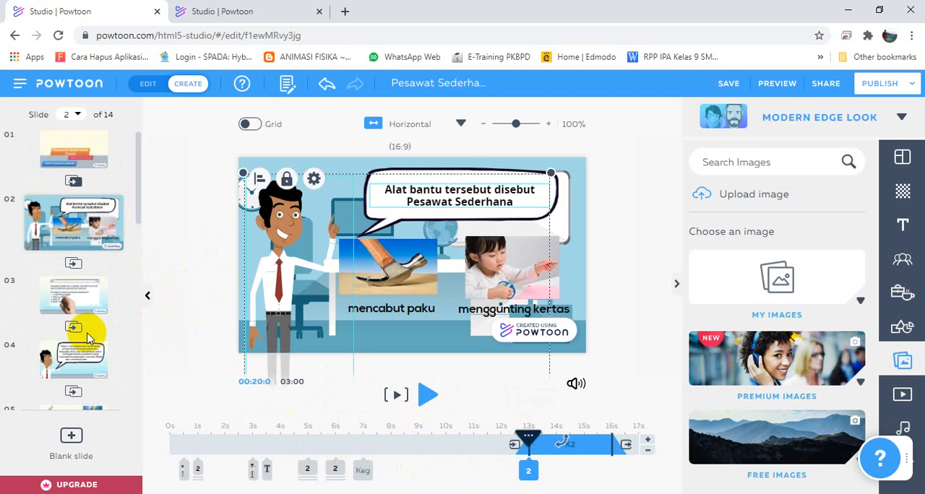
{"action": "scroll", "coordinate": [83, 347], "scroll_direction": "down", "scroll_amount": 3}
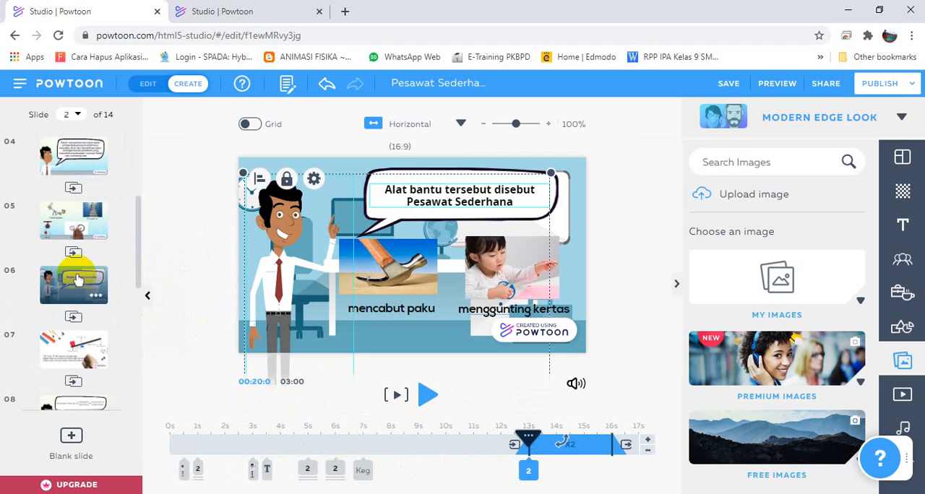
{"action": "left_click", "coordinate": [78, 279]}
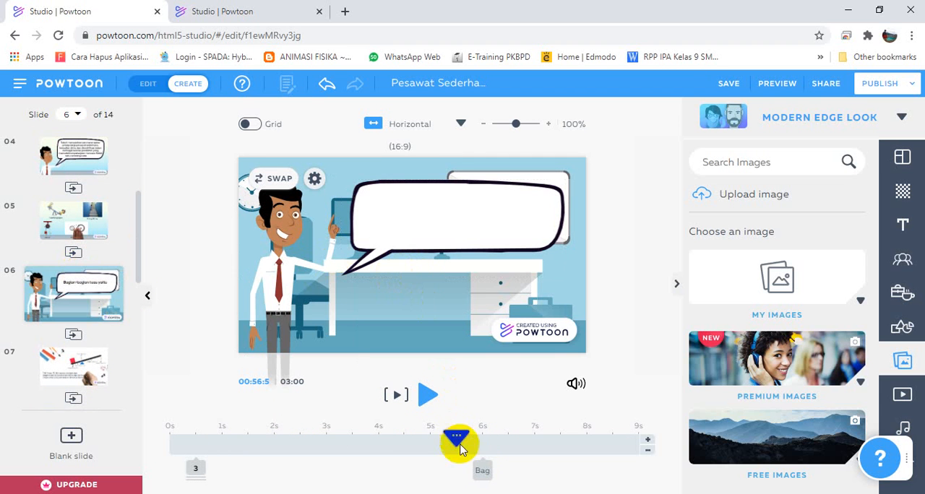
{"action": "left_click", "coordinate": [196, 468]}
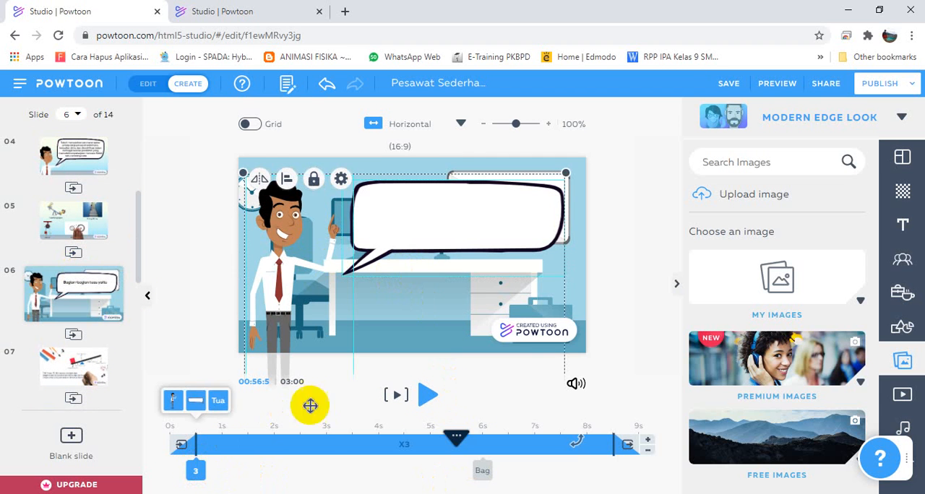
{"action": "left_click", "coordinate": [423, 221]}
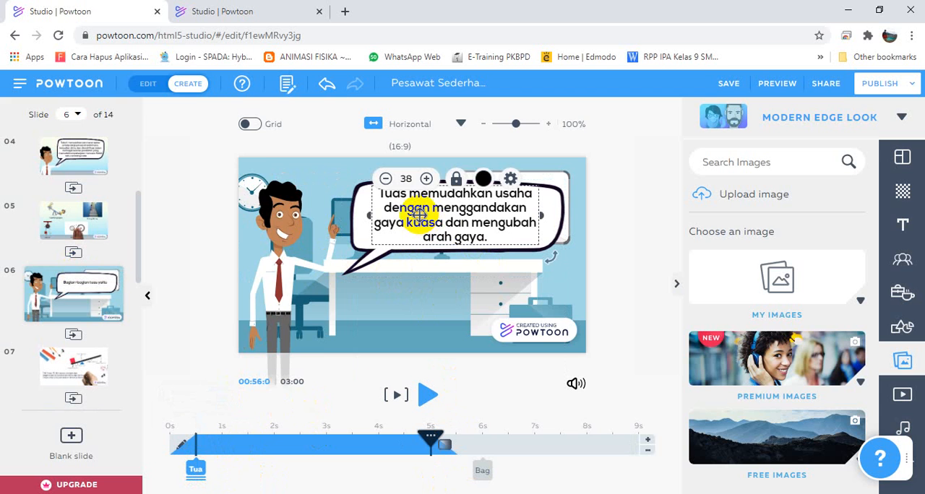
{"action": "double_click", "coordinate": [419, 215]}
{"action": "key", "text": "ctrl+c"}
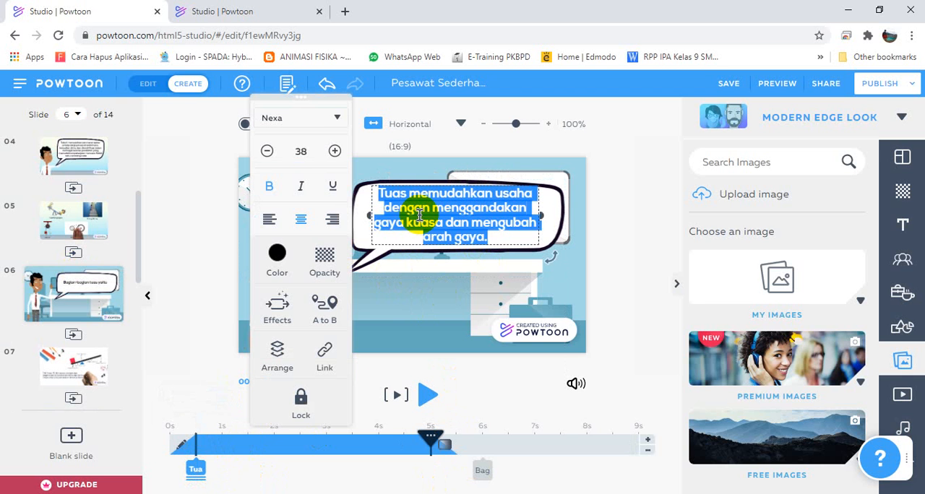
Back in the untitled project, replace the placeholder with the copied lever sentence and widen and reposition its text box within the speech bubble.
{"action": "left_click", "coordinate": [190, 19]}
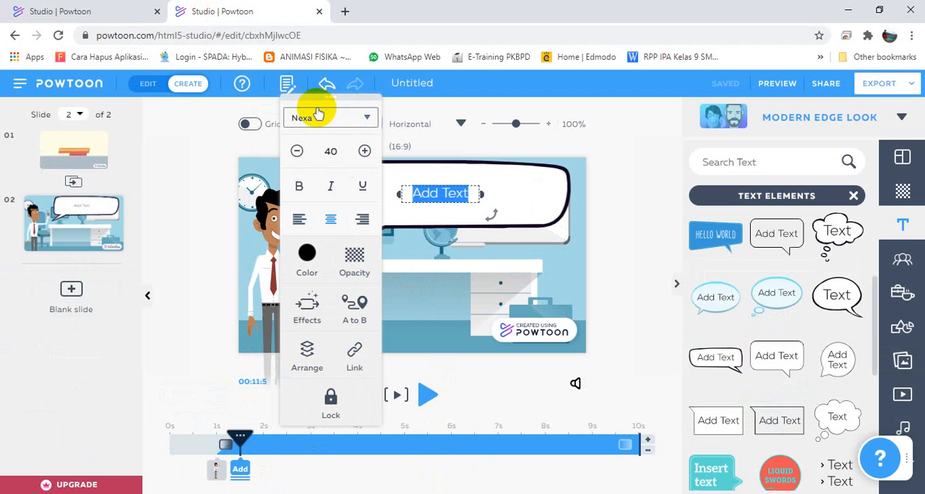
{"action": "key", "text": "ctrl+v"}
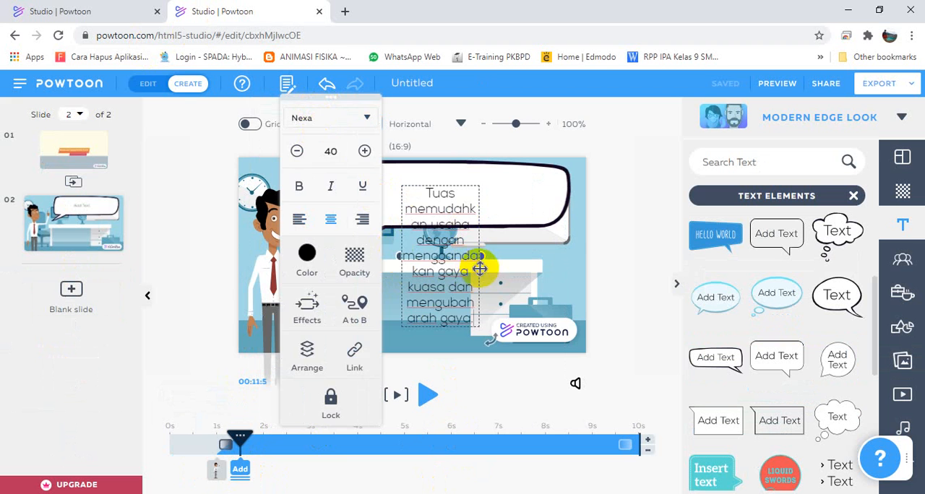
{"action": "left_click_drag", "start_coordinate": [480, 257], "coordinate": [563, 208]}
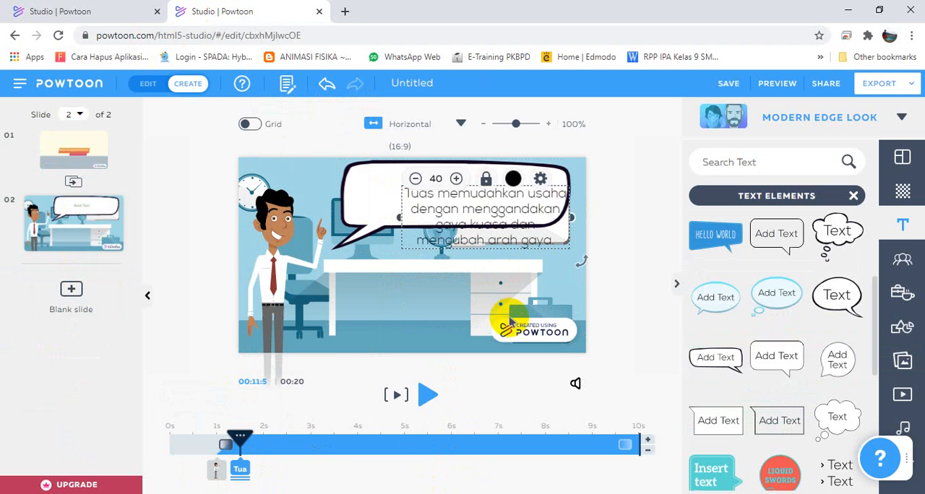
{"action": "left_click_drag", "start_coordinate": [407, 223], "coordinate": [364, 207]}
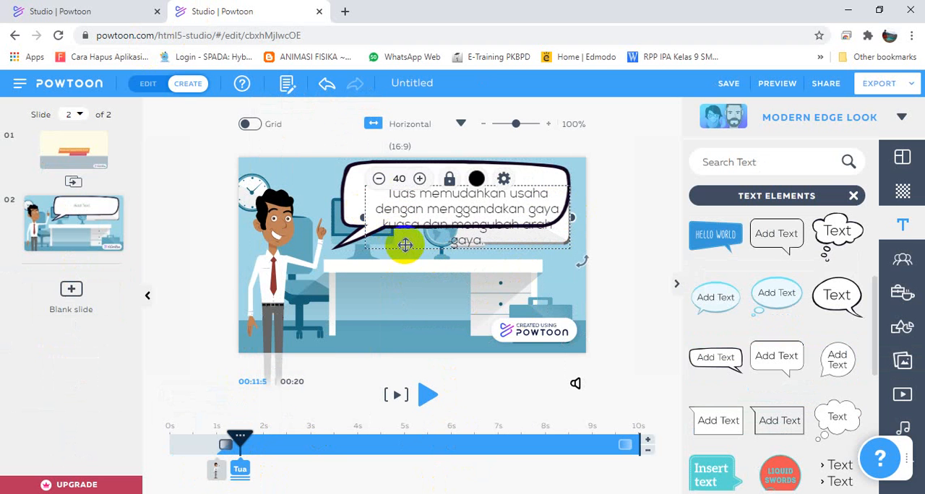
{"action": "left_click_drag", "start_coordinate": [403, 247], "coordinate": [394, 223]}
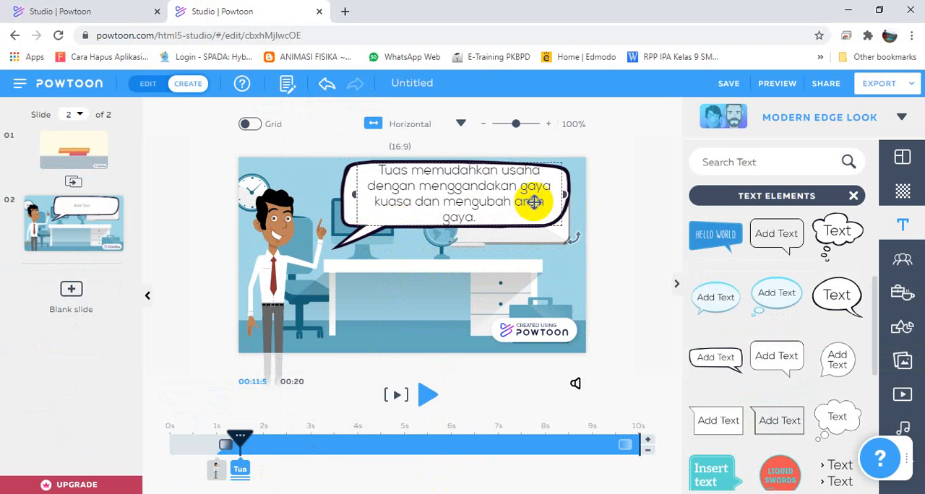
Make the lever sentence bold at size 38, widen its text box to three lines, and centre it in the speech bubble.
{"action": "left_click", "coordinate": [493, 181]}
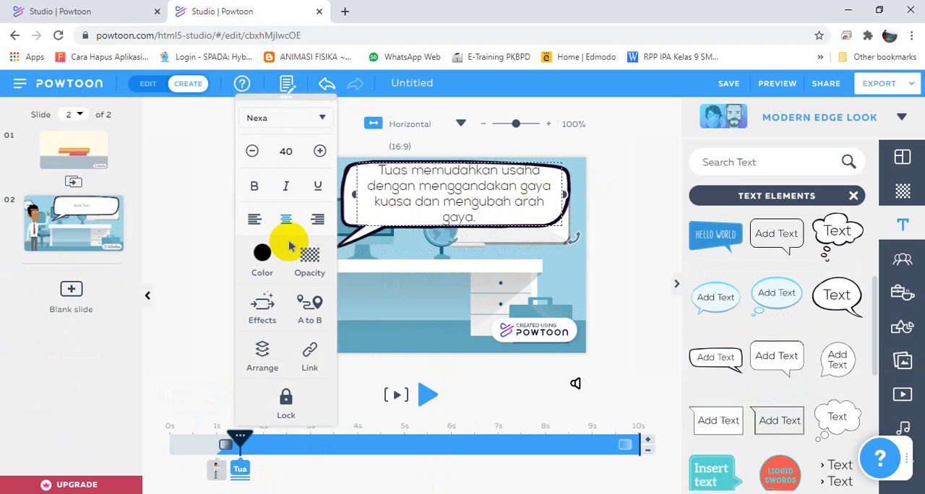
{"action": "left_click", "coordinate": [254, 188]}
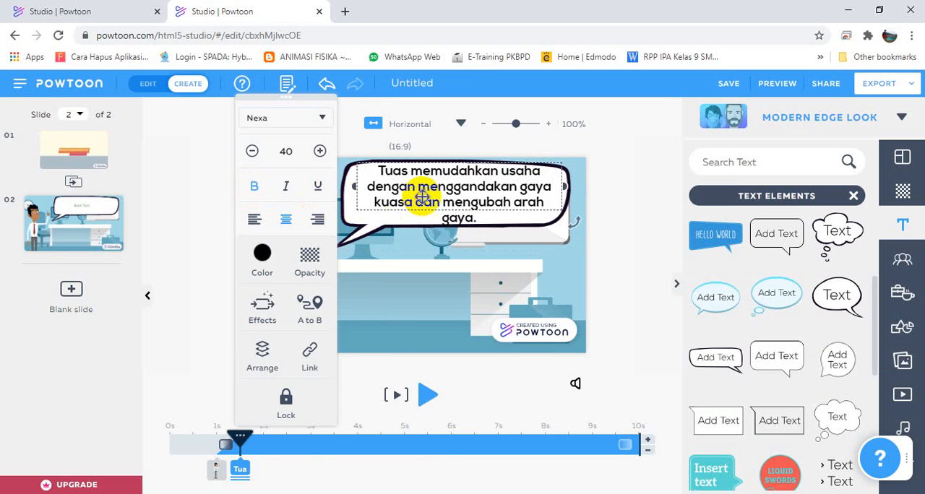
{"action": "left_click_drag", "start_coordinate": [356, 185], "coordinate": [340, 184]}
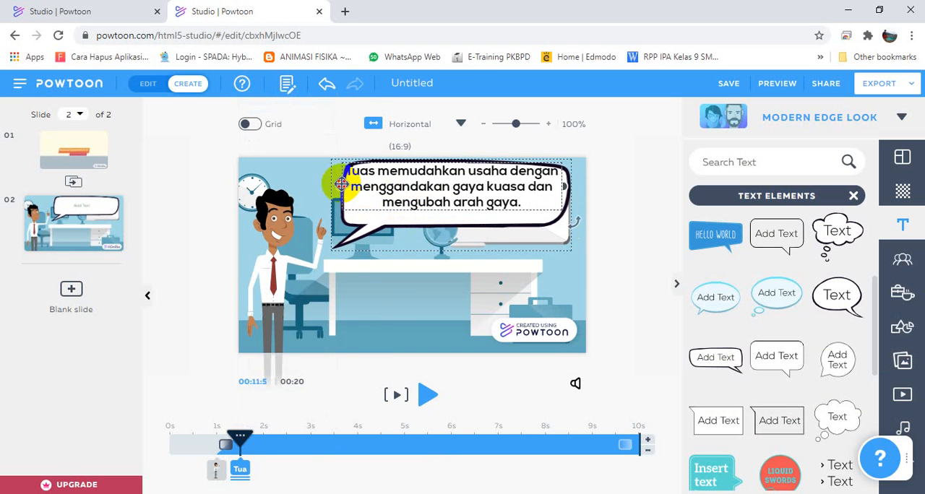
{"action": "left_click_drag", "start_coordinate": [424, 189], "coordinate": [430, 200]}
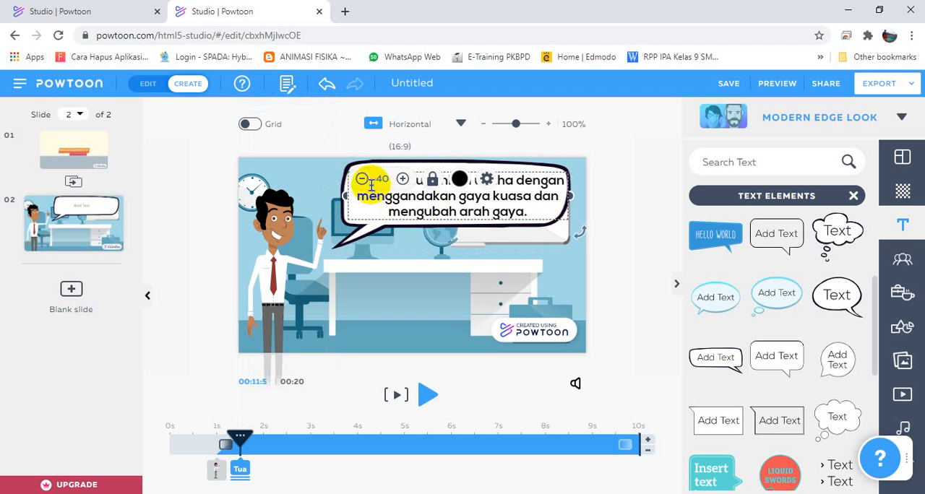
{"action": "left_click", "coordinate": [363, 183]}
{"action": "left_click", "coordinate": [363, 184]}
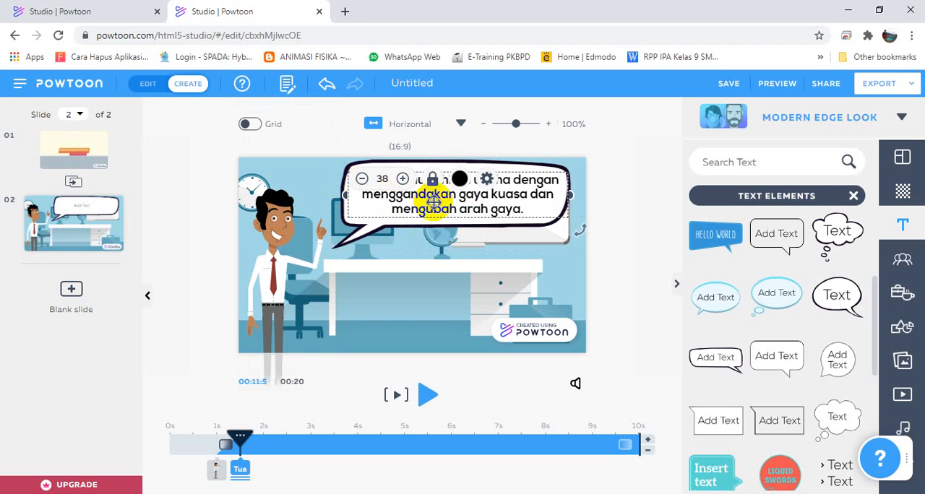
{"action": "left_click", "coordinate": [427, 259]}
{"action": "left_click", "coordinate": [440, 216]}
{"action": "left_click", "coordinate": [398, 293]}
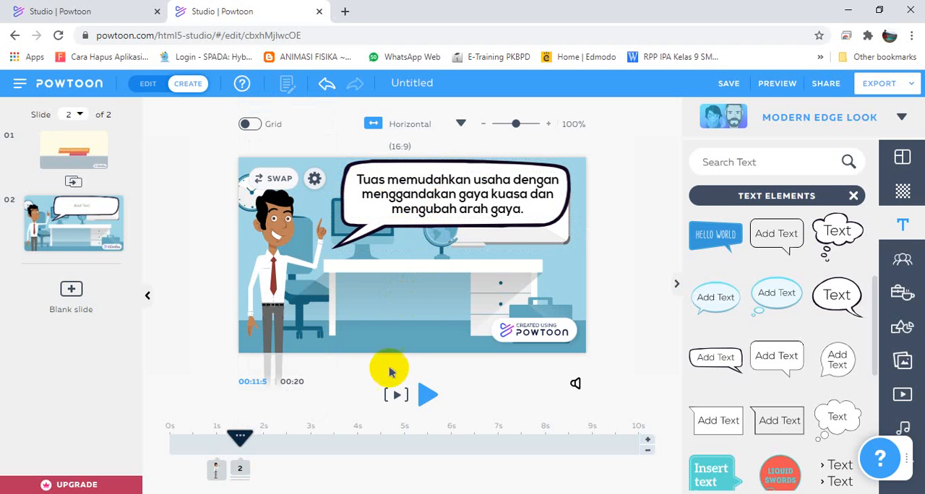
{"action": "left_click", "coordinate": [253, 324]}
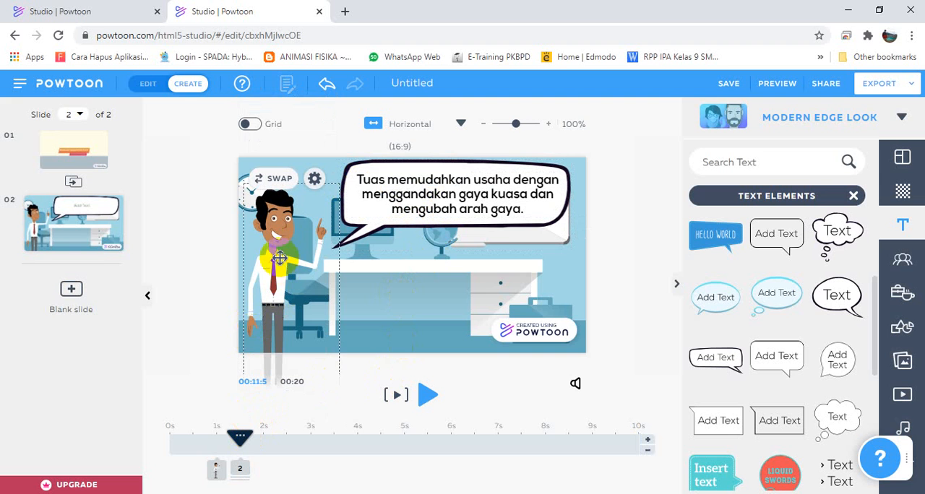
{"action": "left_click", "coordinate": [343, 396]}
{"action": "left_click", "coordinate": [254, 433]}
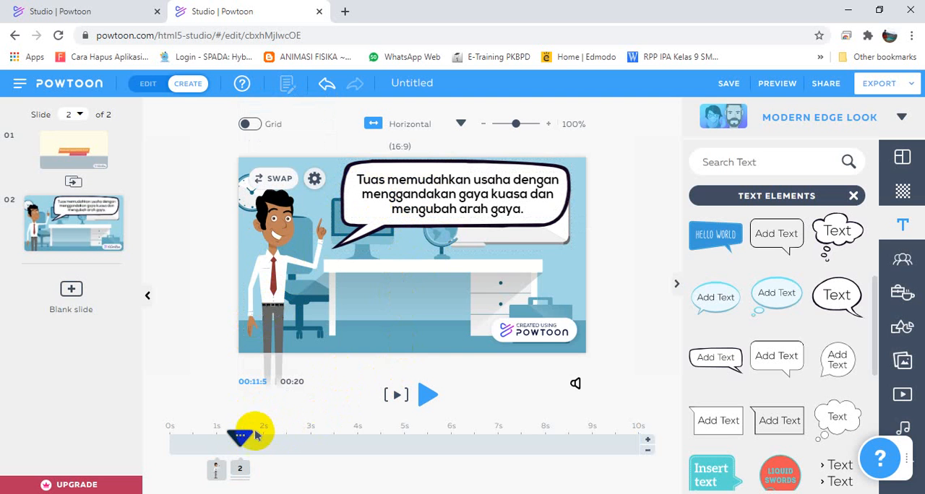
{"action": "left_click", "coordinate": [216, 468]}
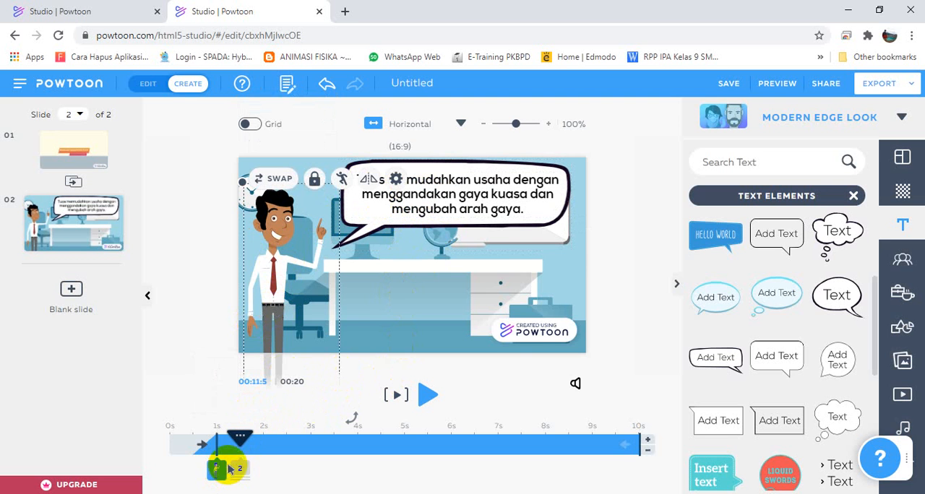
{"action": "left_click", "coordinate": [238, 469]}
{"action": "left_click", "coordinate": [409, 233]}
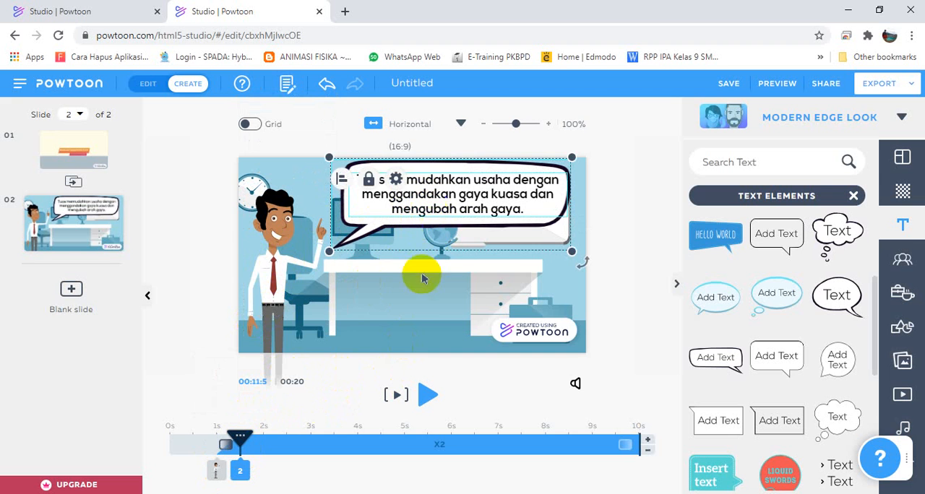
{"action": "left_click", "coordinate": [425, 313]}
Apply the Write enter effect to the lever sentence and preview the slide.
{"action": "left_click", "coordinate": [422, 202]}
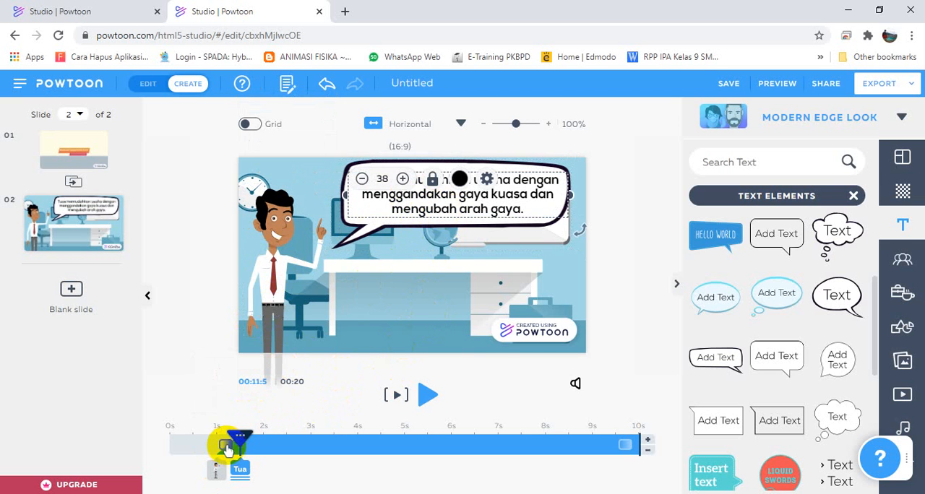
{"action": "left_click", "coordinate": [227, 447]}
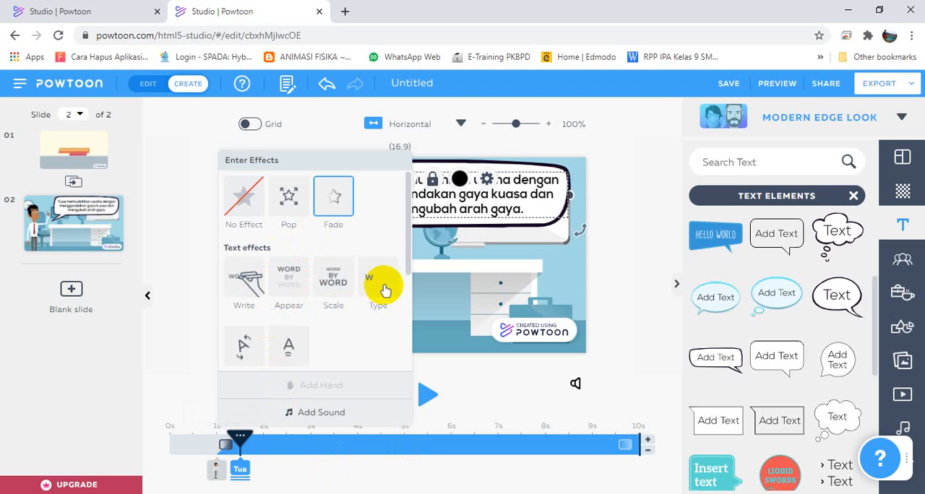
{"action": "left_click", "coordinate": [246, 281]}
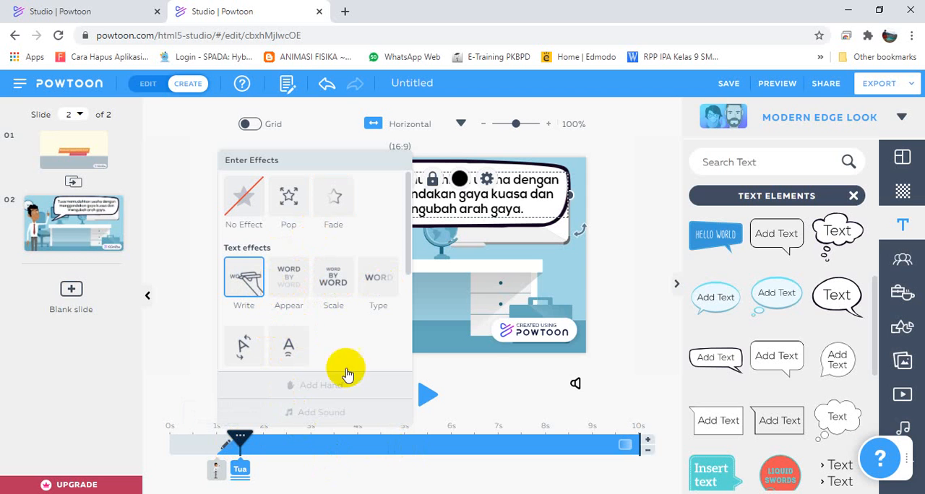
{"action": "left_click", "coordinate": [456, 388]}
{"action": "left_click", "coordinate": [398, 389]}
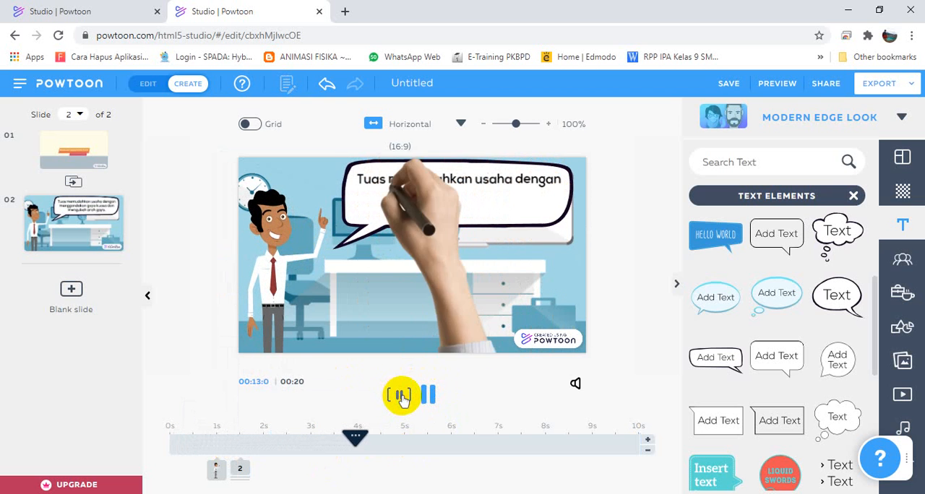
{"action": "left_click", "coordinate": [214, 471]}
{"action": "left_click", "coordinate": [216, 470]}
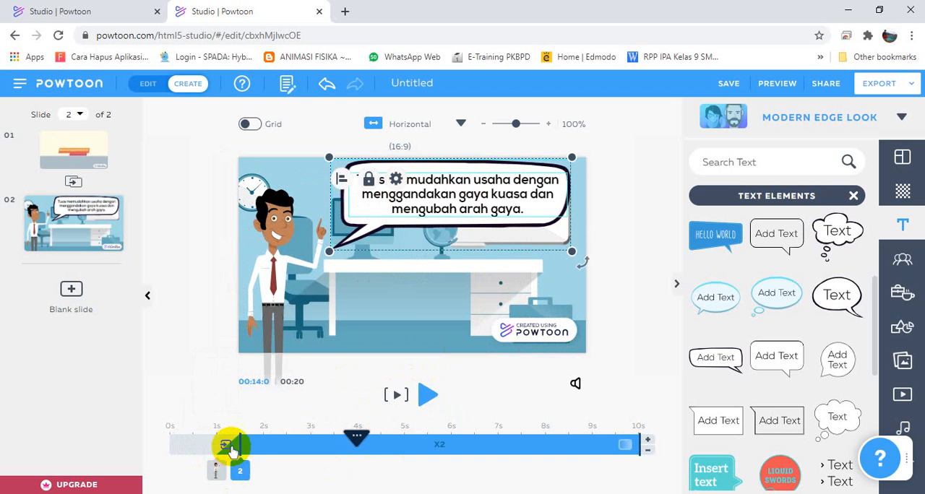
{"action": "left_click", "coordinate": [226, 449]}
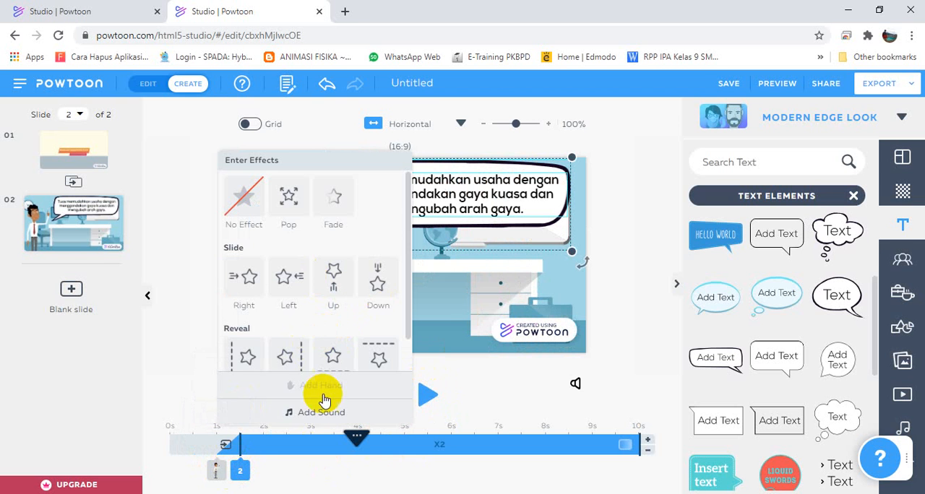
{"action": "left_click", "coordinate": [227, 445]}
{"action": "left_click", "coordinate": [227, 445]}
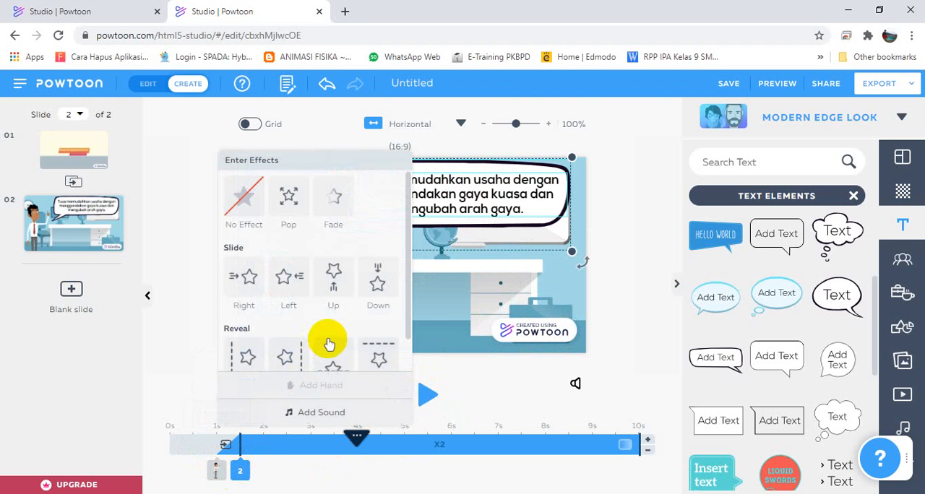
{"action": "left_click", "coordinate": [477, 292]}
Set the lever sentence's enter effect to Type and preview the slide.
{"action": "left_click", "coordinate": [471, 208]}
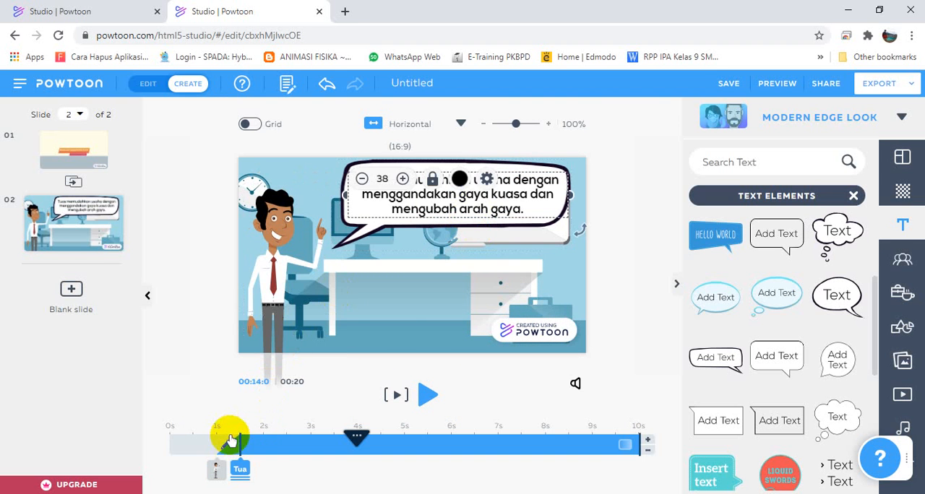
{"action": "left_click", "coordinate": [229, 446]}
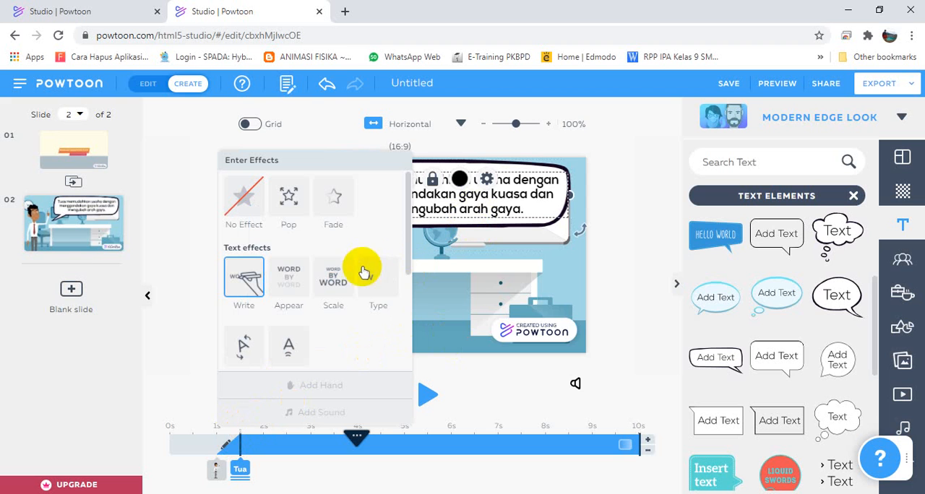
{"action": "left_click", "coordinate": [459, 370]}
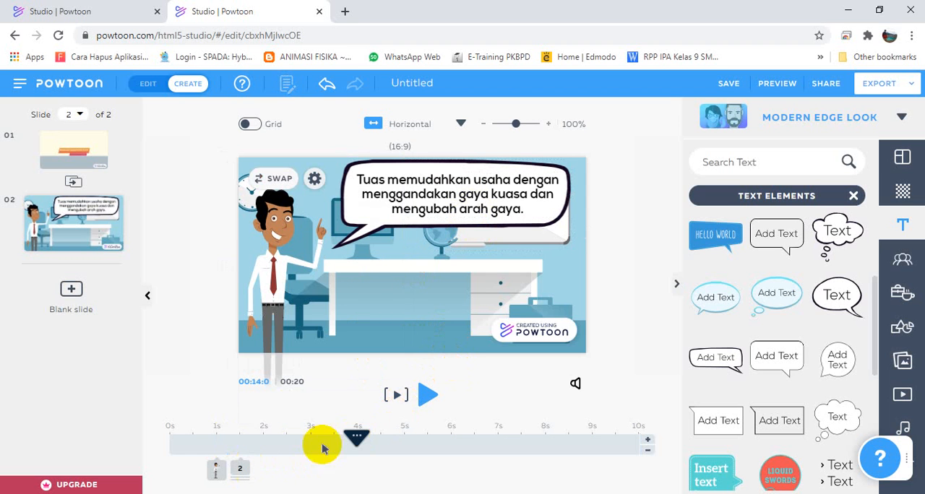
{"action": "left_click", "coordinate": [397, 394]}
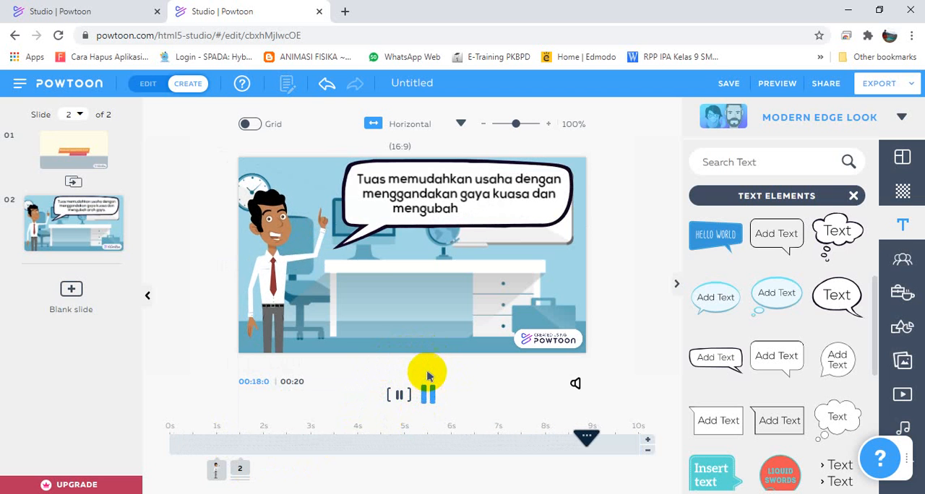
{"action": "left_click", "coordinate": [427, 394]}
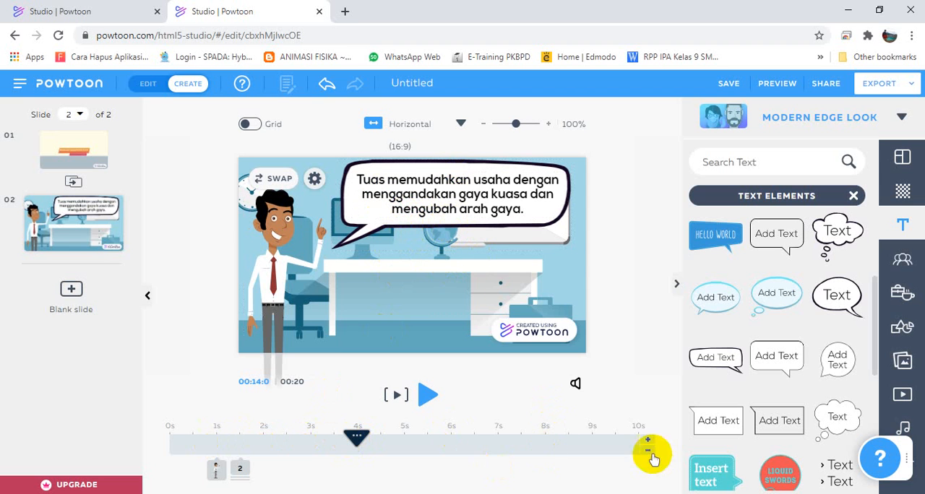
Make the lever sentence leave the slide at 4 s and place the playhead at 5 s.
{"action": "left_click", "coordinate": [240, 471]}
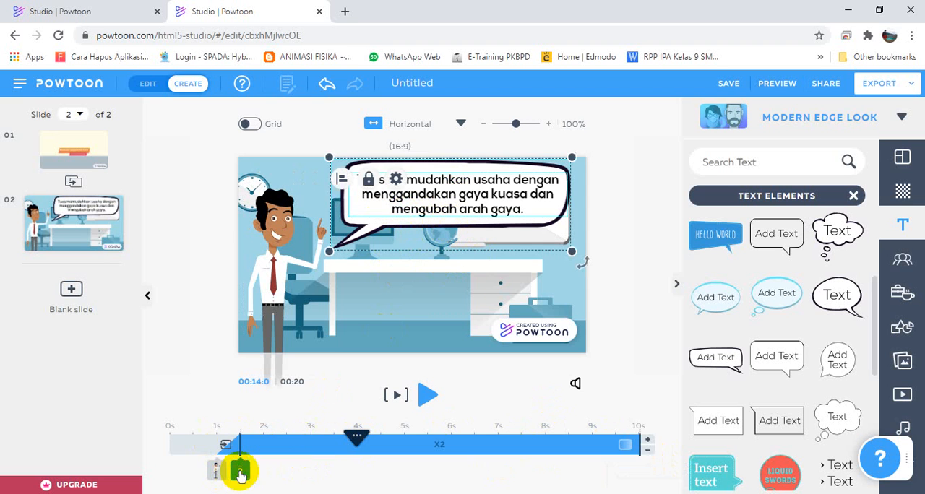
{"action": "left_click", "coordinate": [342, 474]}
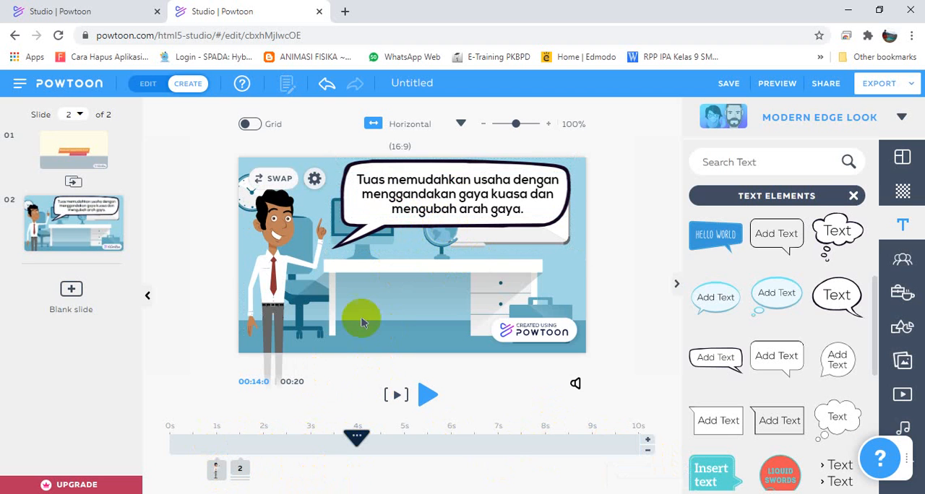
{"action": "left_click", "coordinate": [462, 187]}
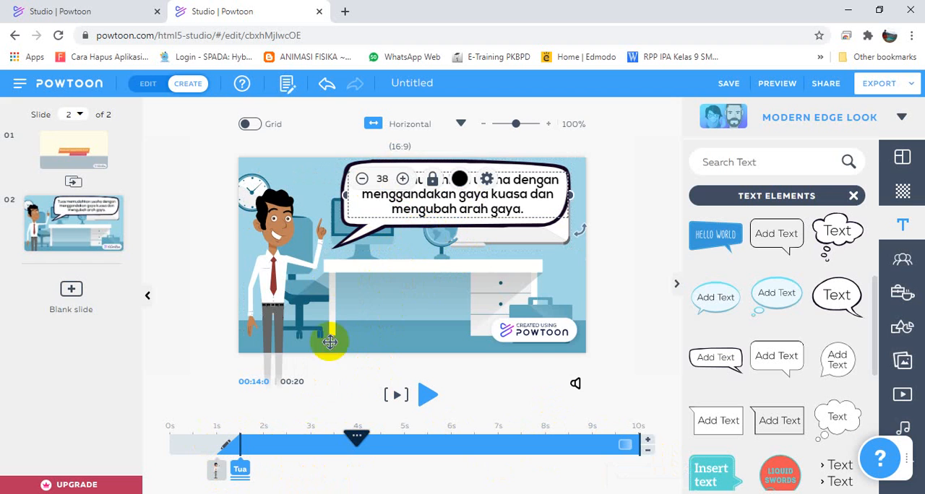
{"action": "left_click_drag", "start_coordinate": [356, 444], "coordinate": [408, 465]}
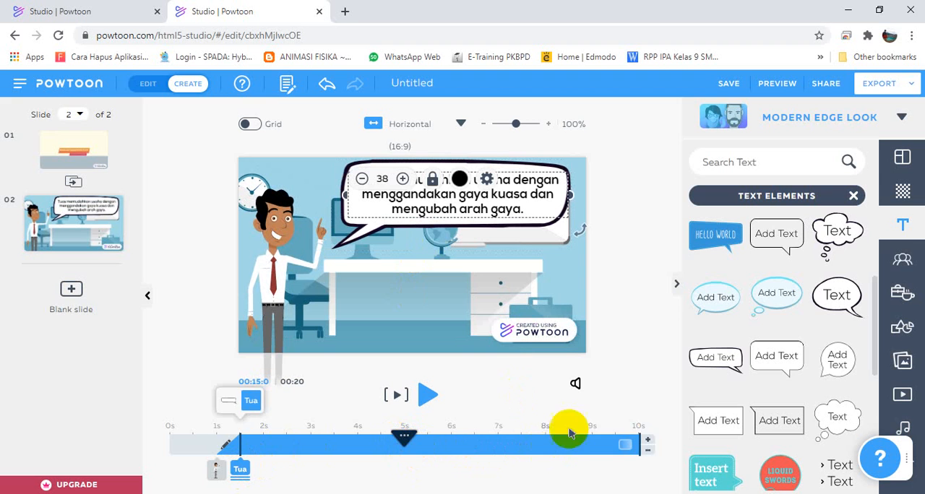
{"action": "left_click_drag", "start_coordinate": [638, 441], "coordinate": [378, 442]}
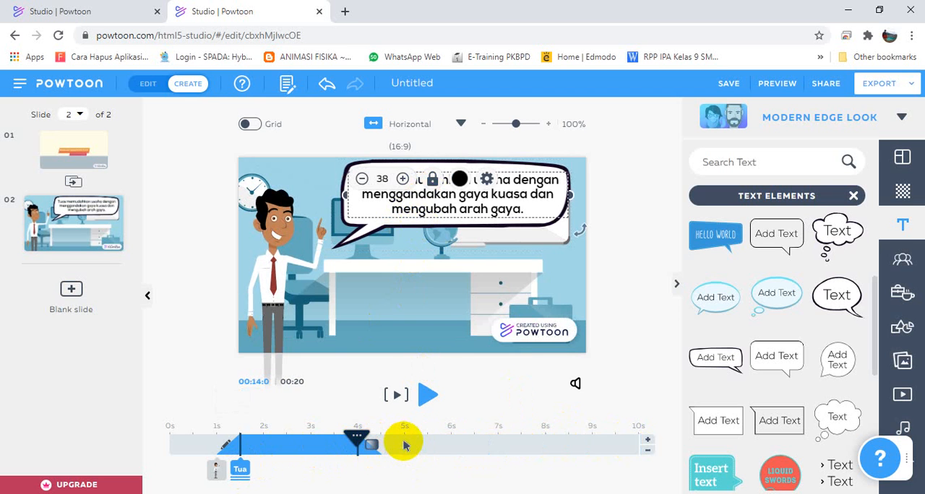
{"action": "left_click_drag", "start_coordinate": [357, 439], "coordinate": [405, 436]}
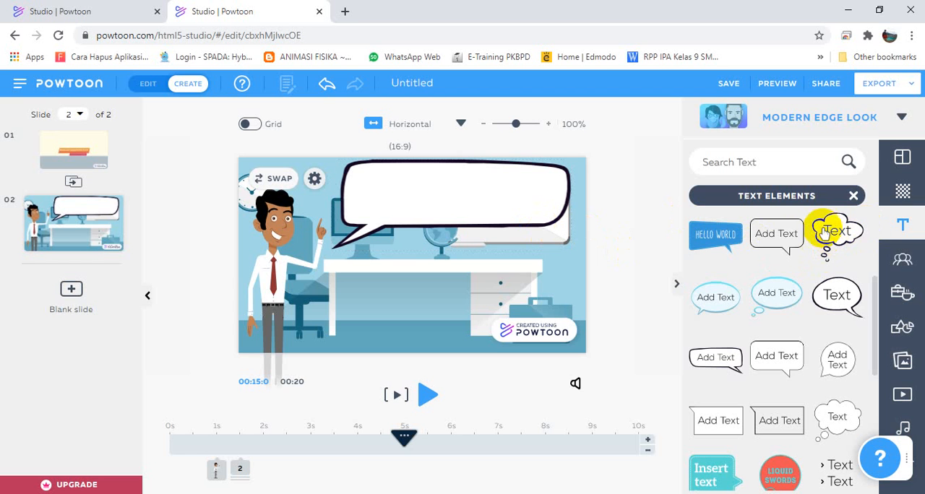
{"action": "scroll", "coordinate": [768, 371], "scroll_direction": "up", "scroll_amount": 5}
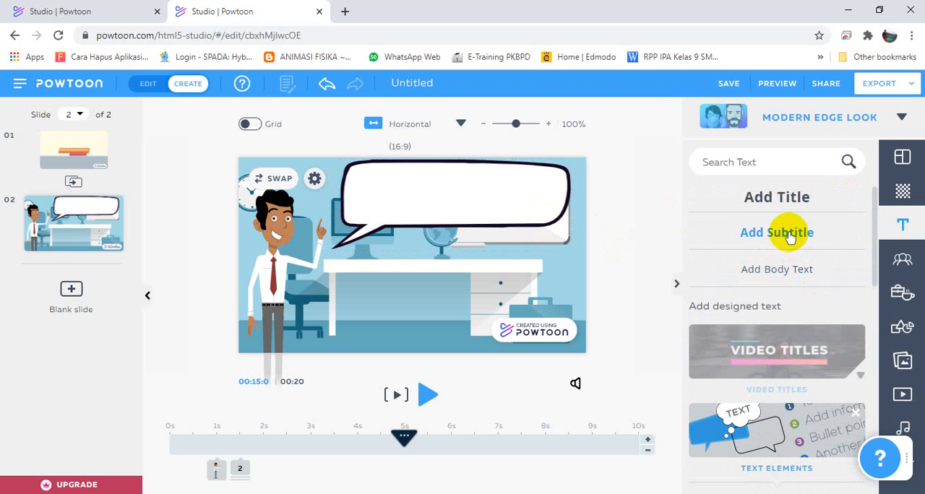
{"action": "left_click", "coordinate": [797, 274]}
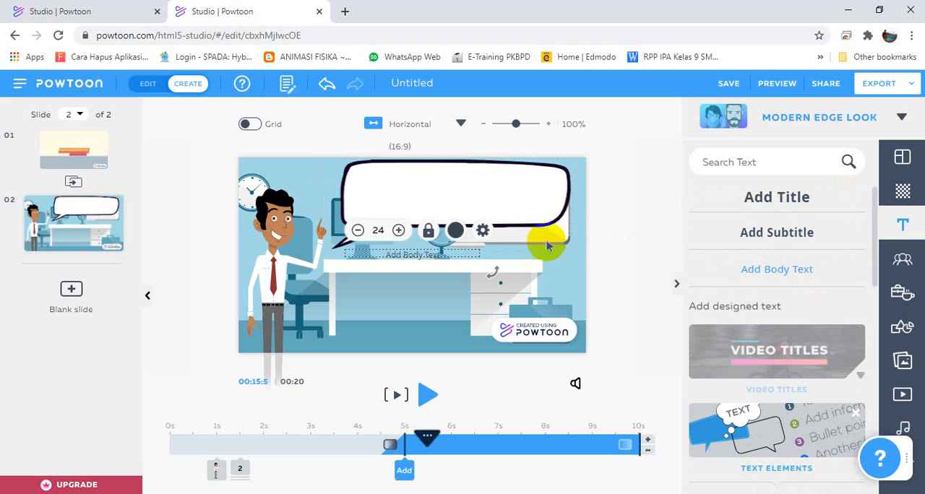
{"action": "double_click", "coordinate": [461, 259]}
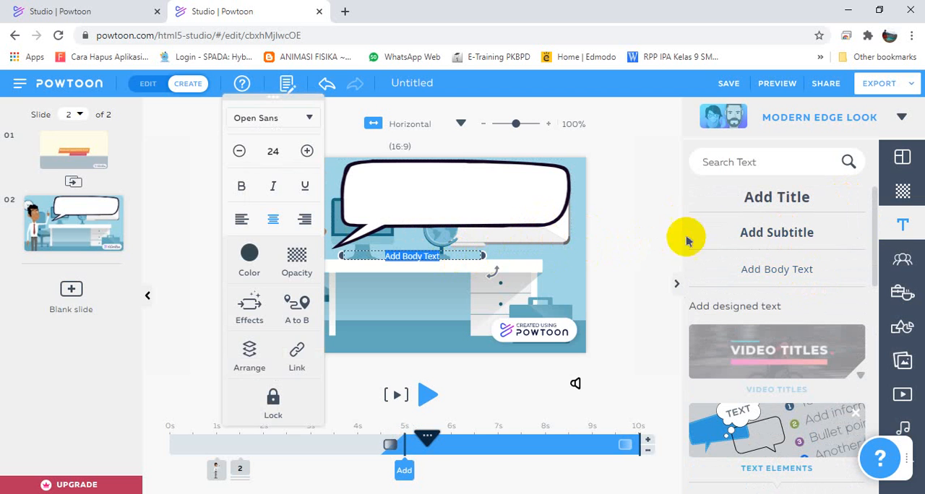
{"action": "mouse_move", "coordinate": [745, 234]}
{"action": "left_mouse_down"}
{"action": "mouse_move", "coordinate": [484, 248]}
{"action": "mouse_move", "coordinate": [421, 262]}
{"action": "left_mouse_up"}
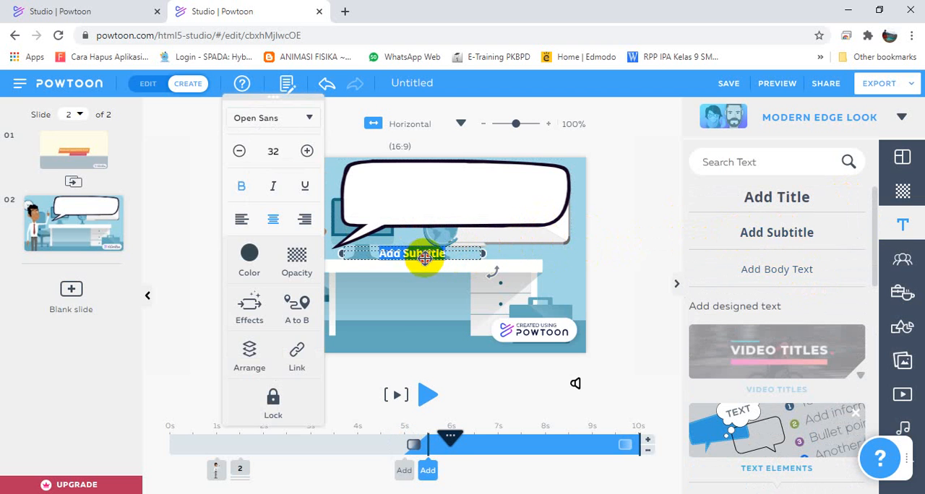
{"action": "left_click", "coordinate": [442, 212]}
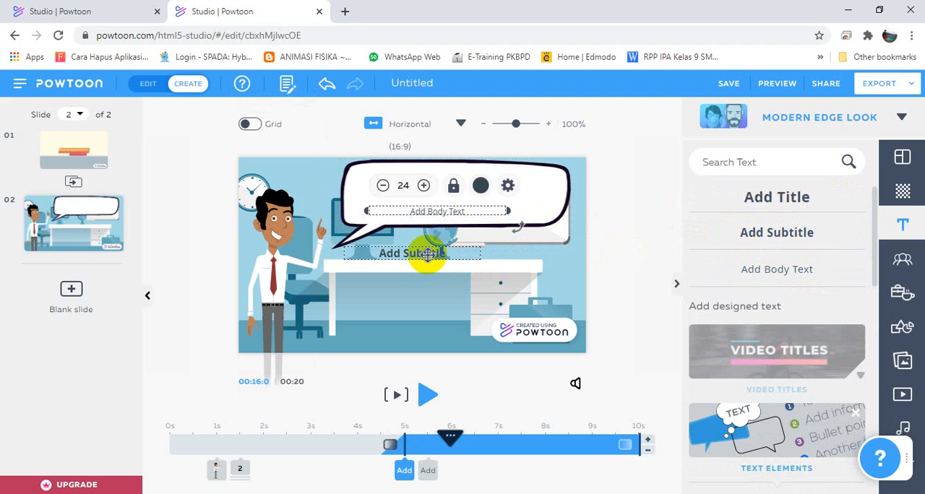
{"action": "key", "text": "ctrl+z"}
{"action": "key", "text": "ctrl+z"}
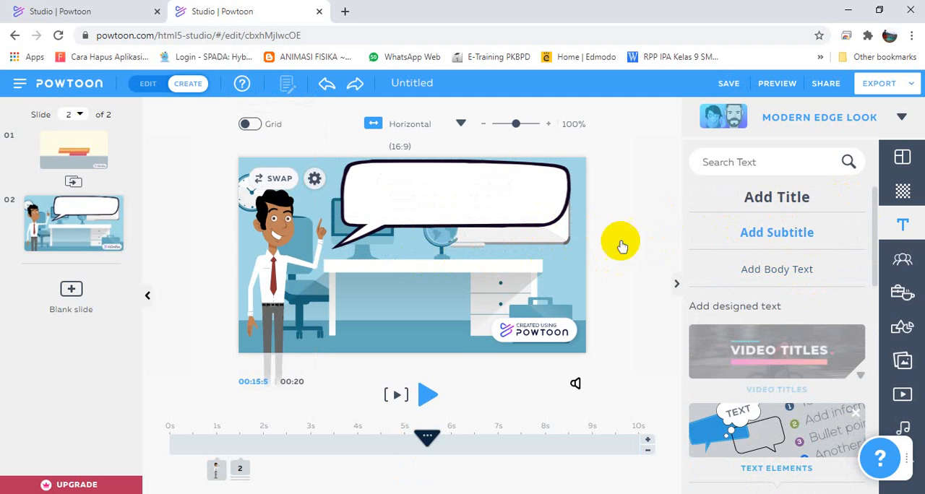
Add the subtitle text "Bagian-bagian tuas yaitu" at 5.5 s and place it inside the speech bubble.
{"action": "key", "text": "ctrl+y"}
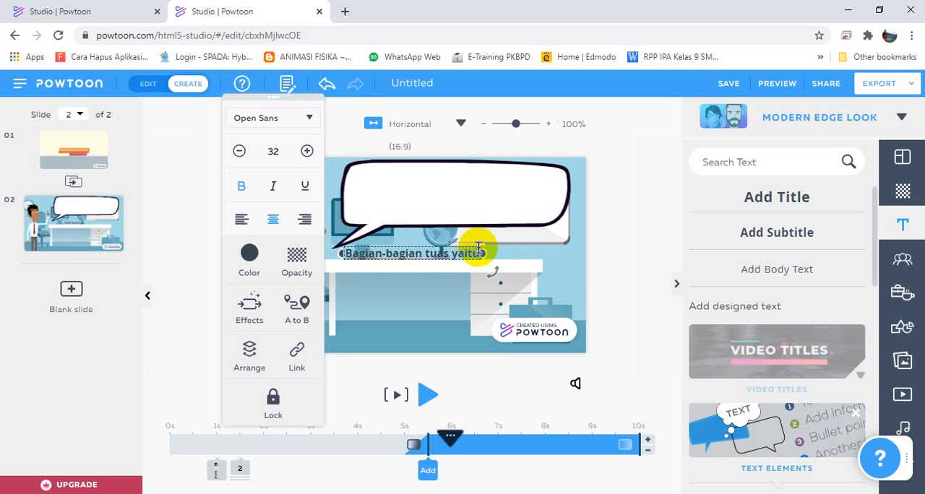
{"action": "left_click_drag", "start_coordinate": [480, 248], "coordinate": [496, 204]}
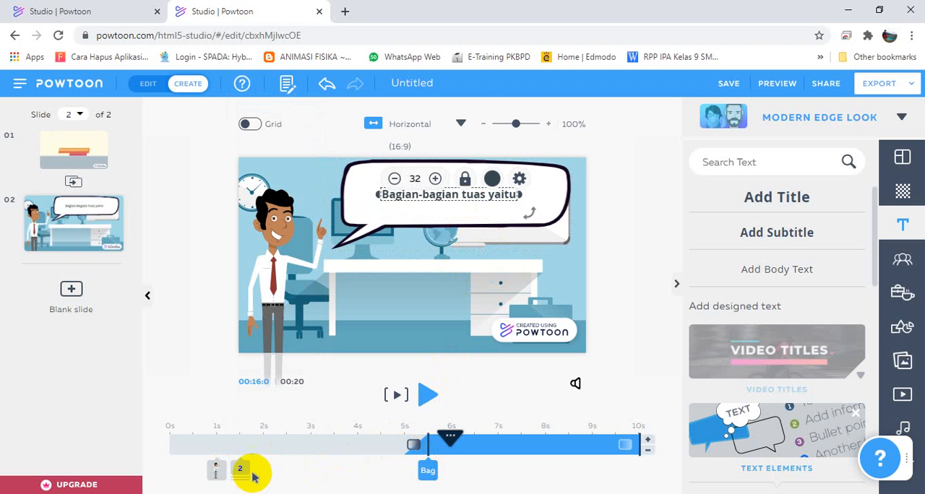
{"action": "left_click", "coordinate": [468, 229]}
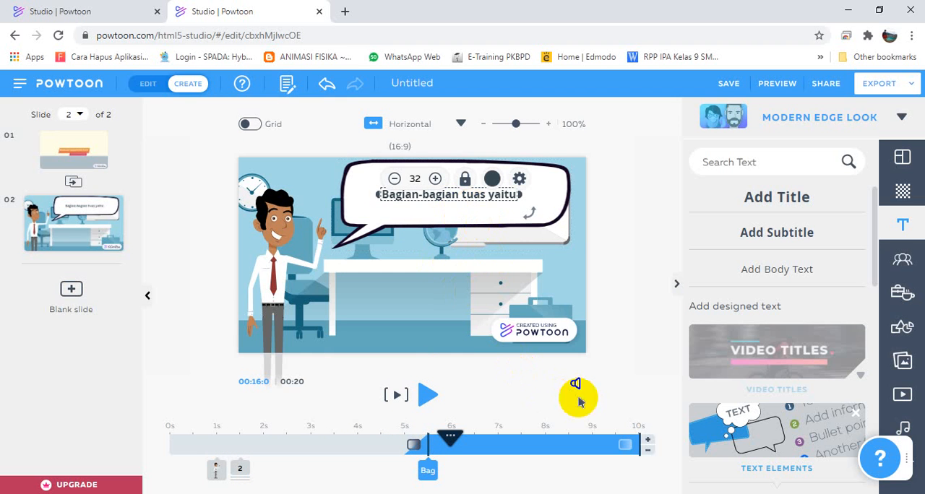
{"action": "left_click", "coordinate": [619, 474]}
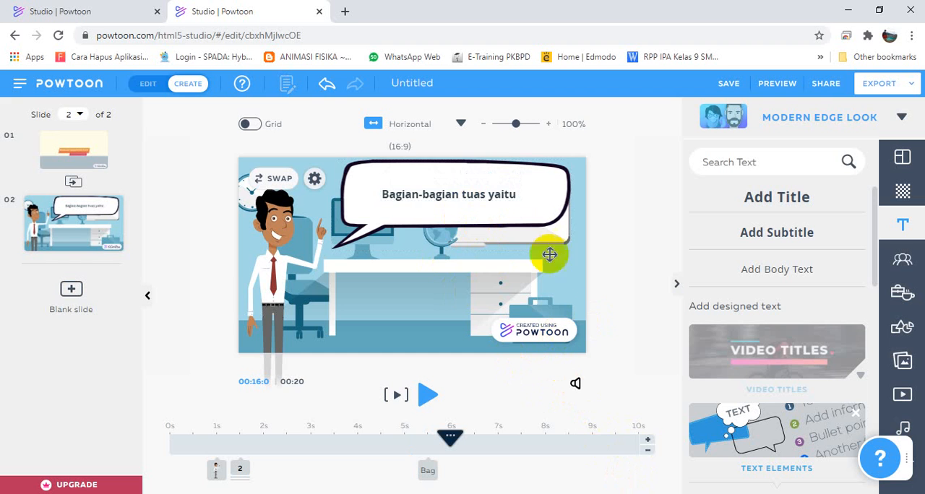
Set the enter effect of the "Bagian-bagian tuas yaitu" text to Type.
{"action": "left_click", "coordinate": [435, 226]}
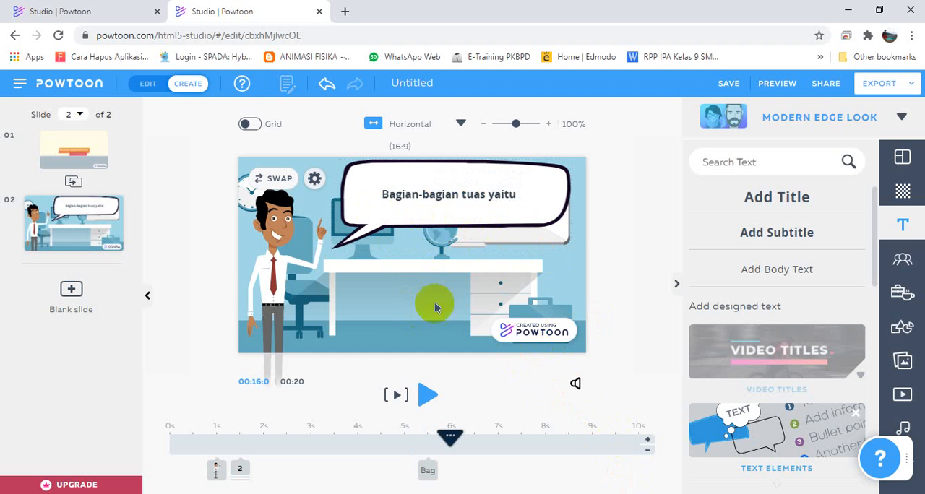
{"action": "left_click", "coordinate": [428, 476]}
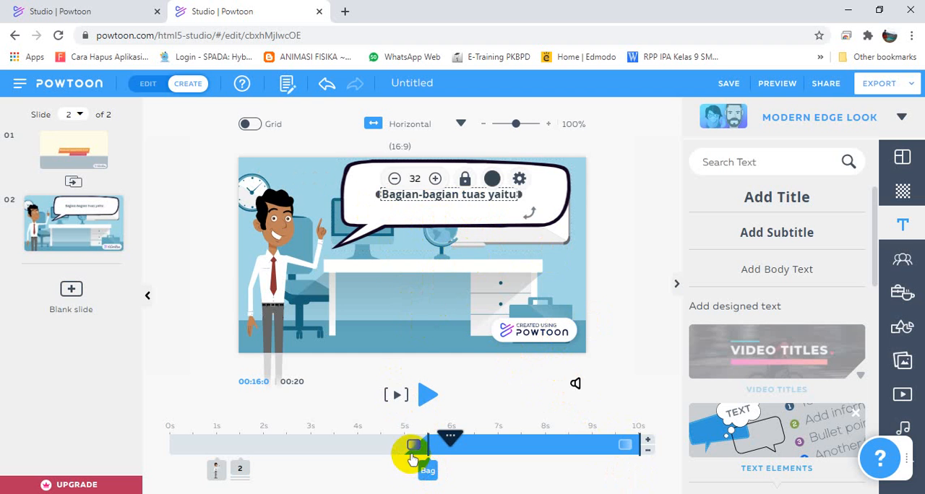
{"action": "left_click", "coordinate": [414, 446]}
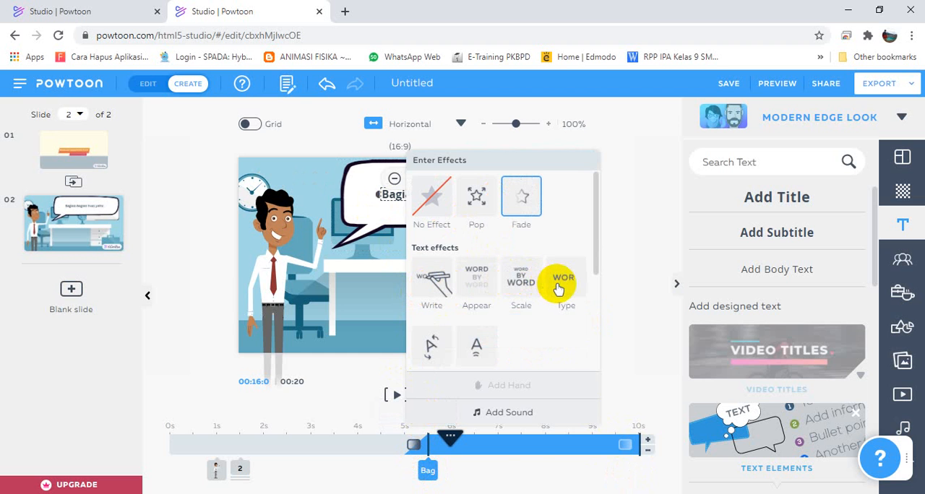
{"action": "left_click", "coordinate": [528, 467]}
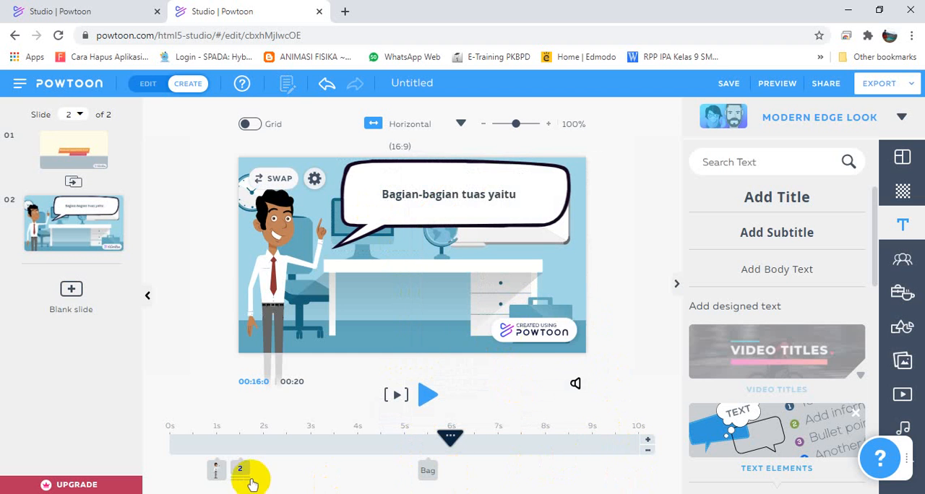
Make the stacked speech bubble and lever sentence leave the slide at 9.5 s, matching the character's exit time.
{"action": "left_click", "coordinate": [215, 471]}
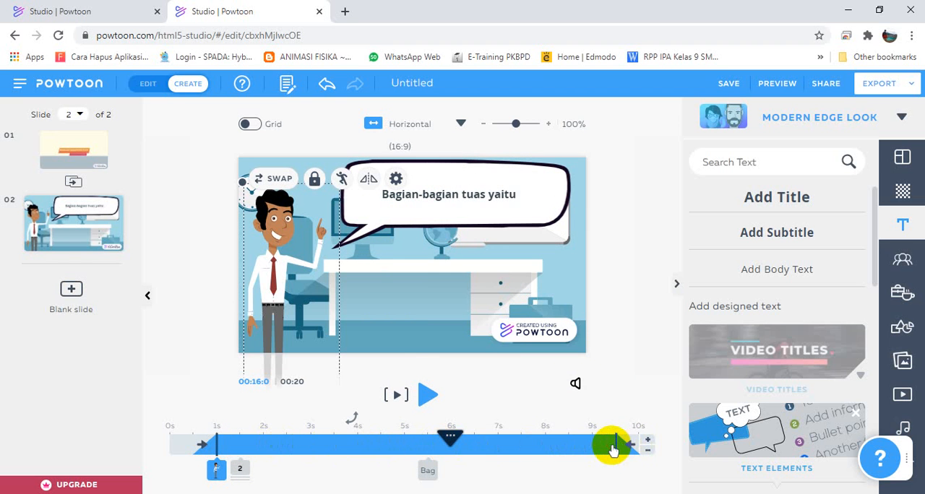
{"action": "left_click", "coordinate": [243, 469]}
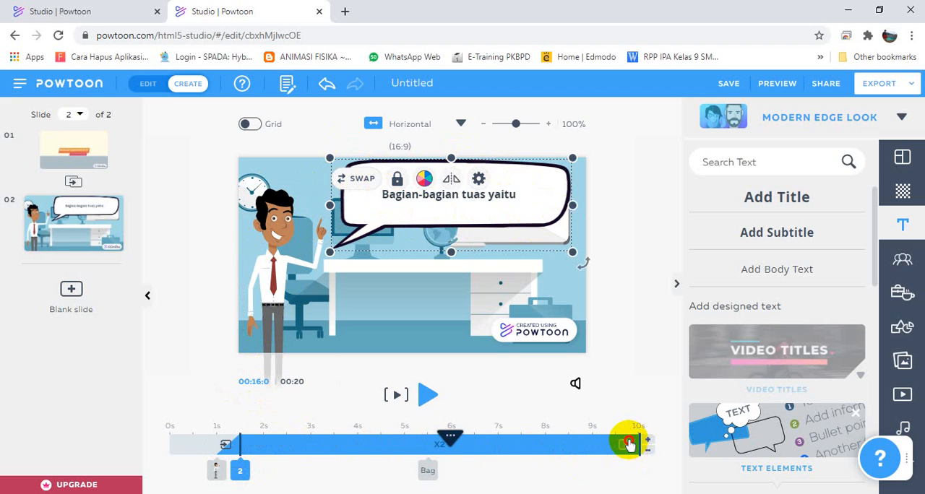
{"action": "left_click_drag", "start_coordinate": [629, 444], "coordinate": [615, 441]}
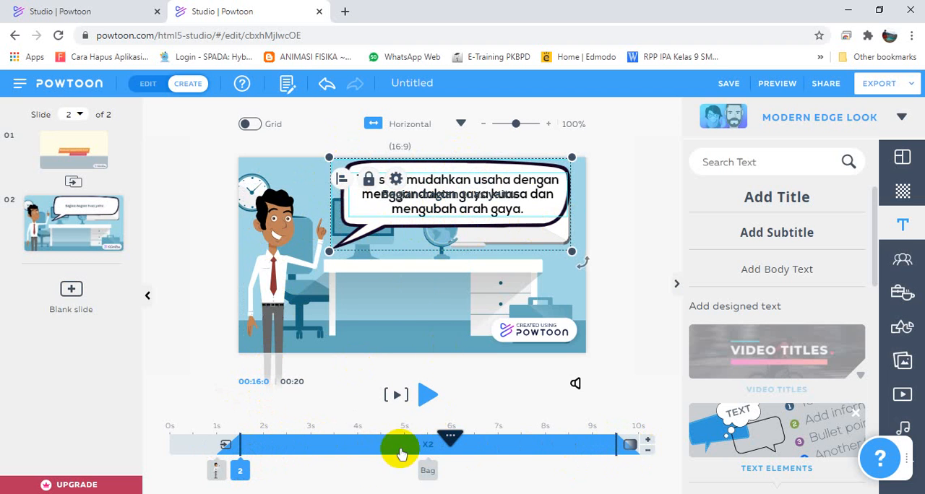
{"action": "left_click", "coordinate": [384, 463]}
{"action": "left_click", "coordinate": [430, 463]}
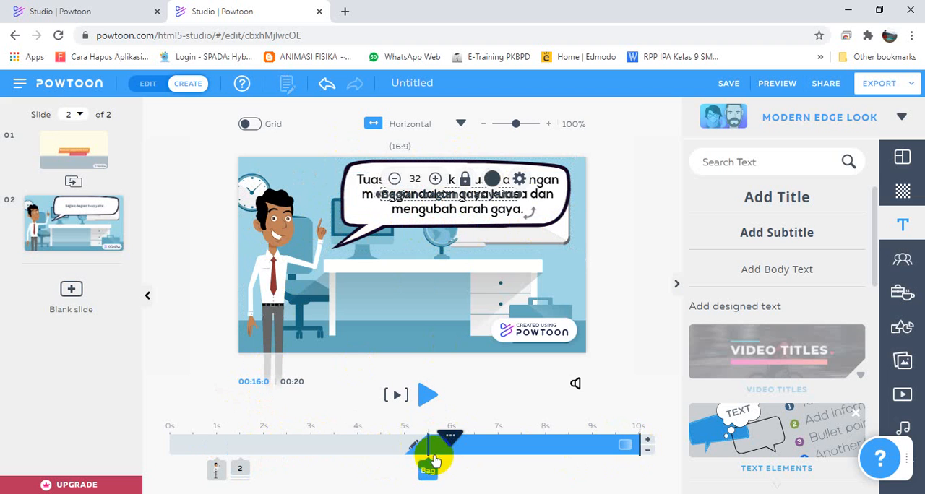
Select only the lever sentence in the stack and make it leave the slide at 4.5 s.
{"action": "left_click", "coordinate": [243, 472]}
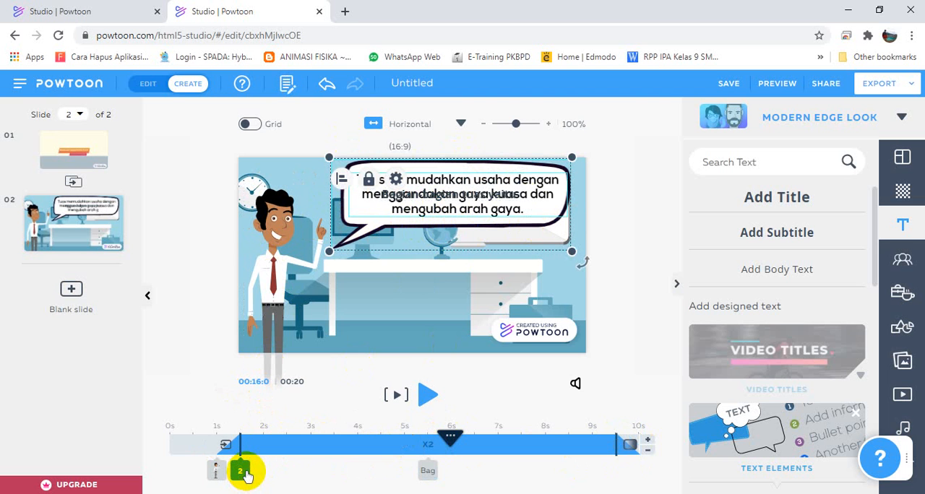
{"action": "left_click", "coordinate": [258, 409]}
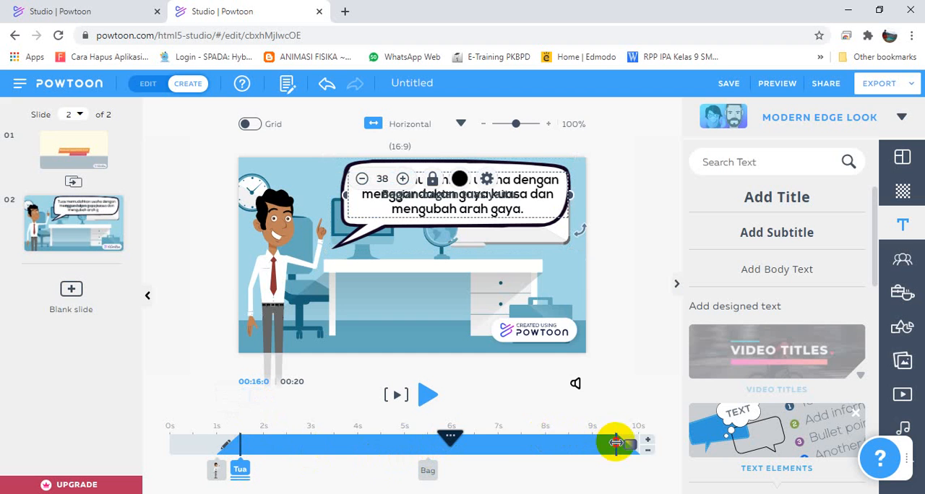
{"action": "left_click_drag", "start_coordinate": [615, 442], "coordinate": [385, 449]}
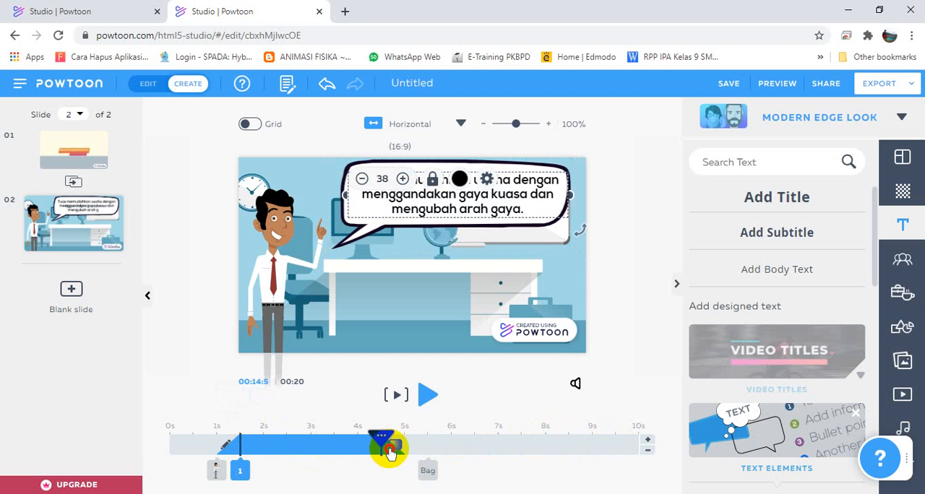
Make the "Bagian-bagian tuas yaitu" text leave at 9.5 s with the Pop exit effect.
{"action": "left_click", "coordinate": [429, 471]}
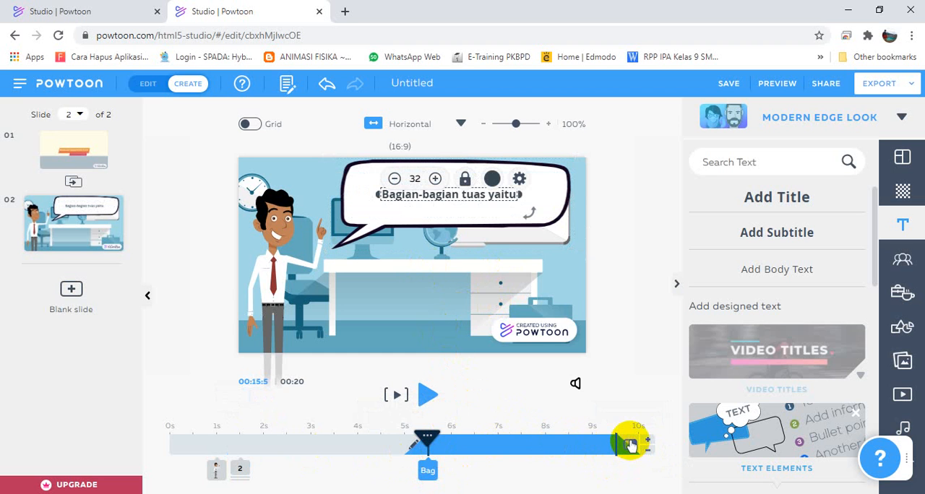
{"action": "left_click", "coordinate": [630, 443]}
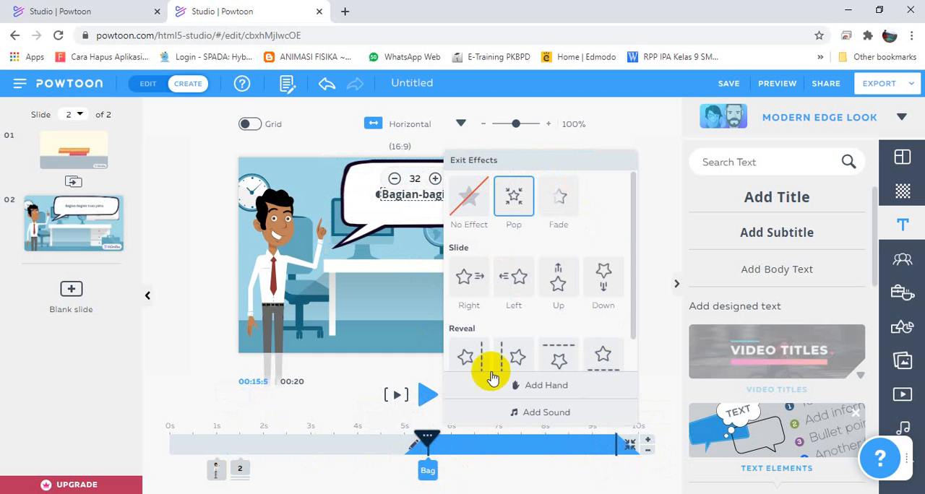
Apply the Pop exit effect to the stacked speech bubble and lever sentence.
{"action": "left_click", "coordinate": [239, 471]}
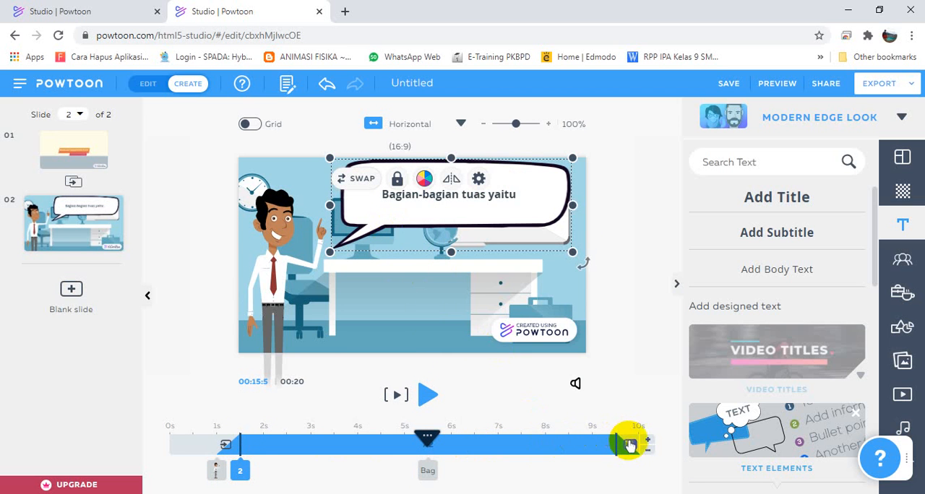
{"action": "left_click", "coordinate": [629, 445]}
{"action": "left_click", "coordinate": [511, 207]}
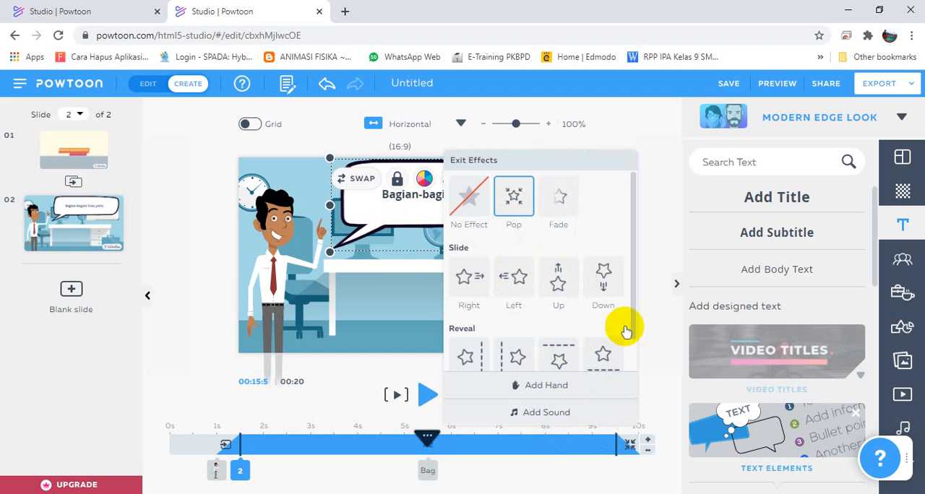
{"action": "left_click", "coordinate": [660, 357]}
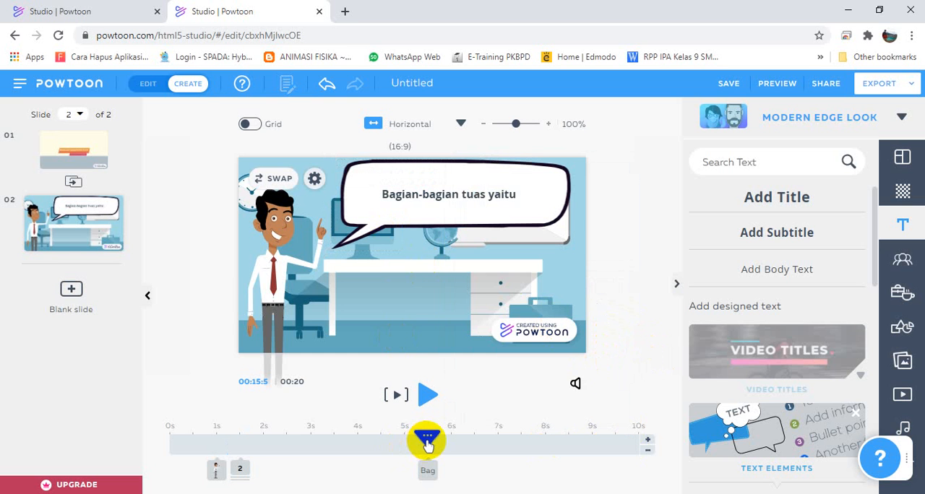
Check the timing of the lever sentence and of the "Bagian-bagian tuas yaitu" text, and preview the slide.
{"action": "left_click", "coordinate": [240, 469]}
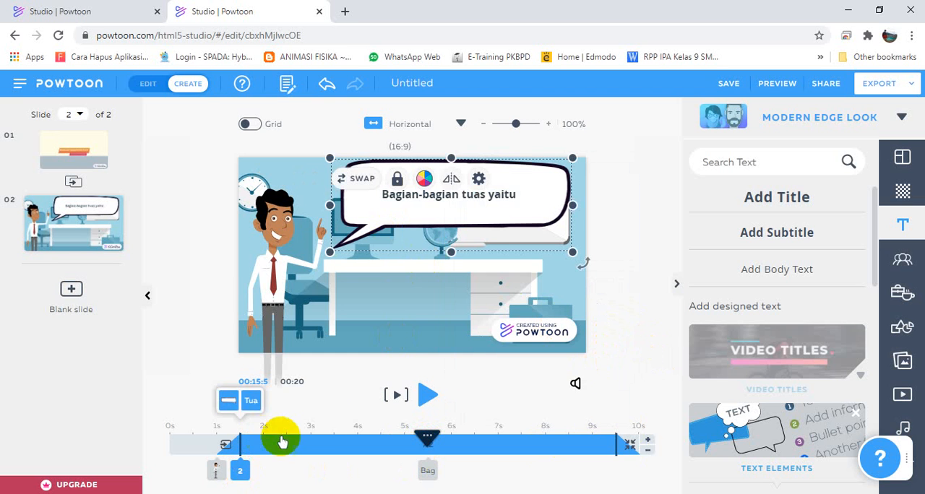
{"action": "left_click", "coordinate": [242, 402]}
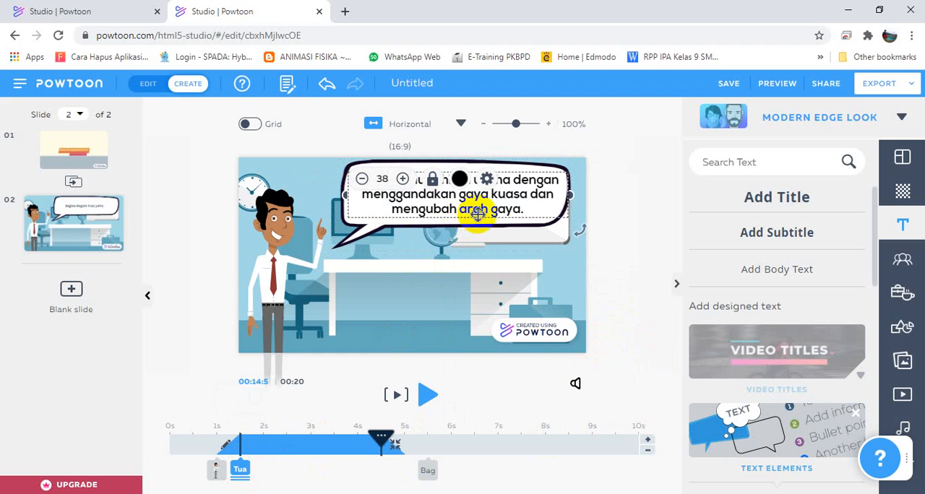
{"action": "left_click", "coordinate": [427, 473]}
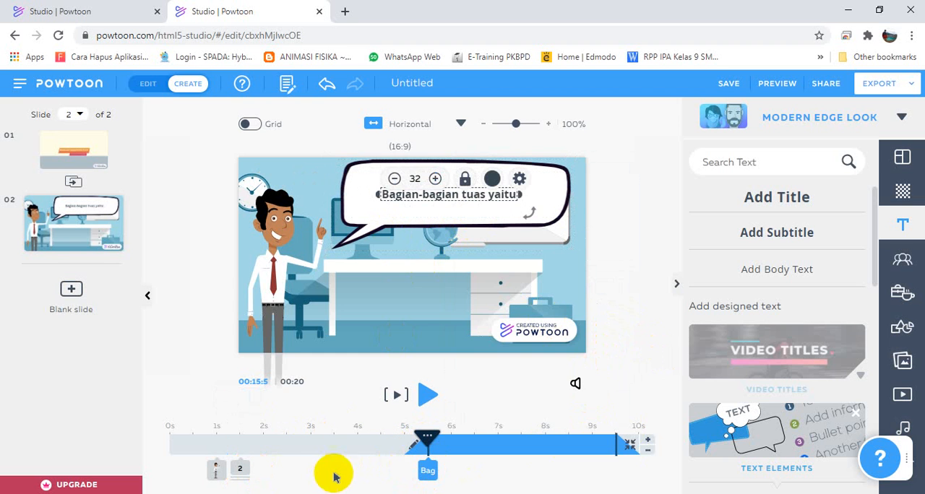
{"action": "left_click", "coordinate": [396, 395]}
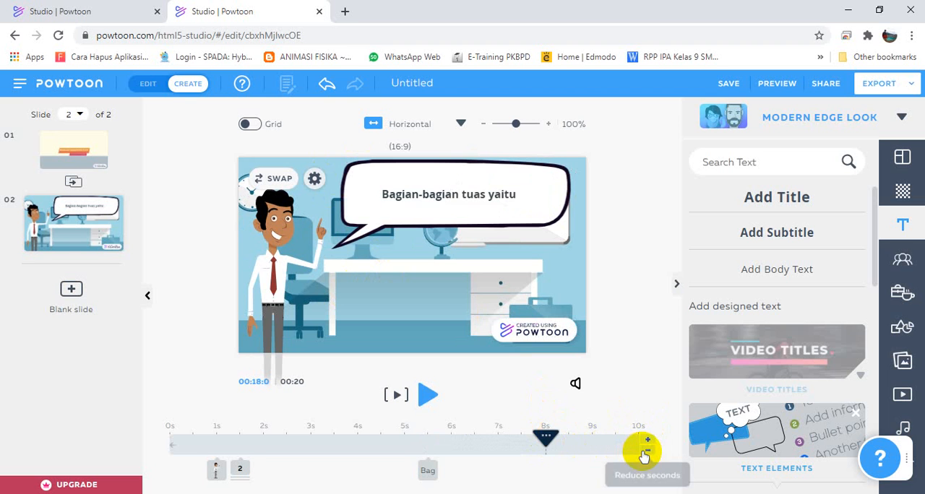
Shorten the office slide's duration to 8 s.
{"action": "left_click", "coordinate": [647, 449]}
{"action": "left_click", "coordinate": [648, 450]}
{"action": "left_click", "coordinate": [645, 452]}
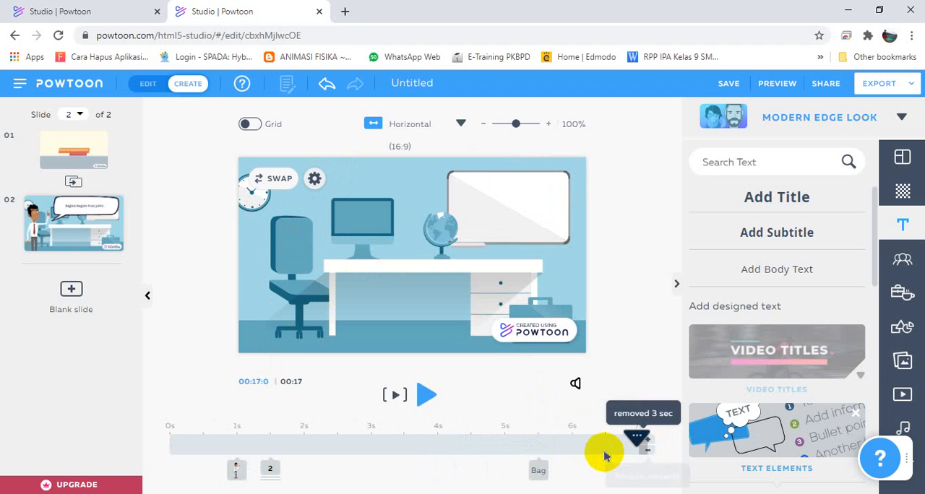
{"action": "left_click", "coordinate": [650, 443]}
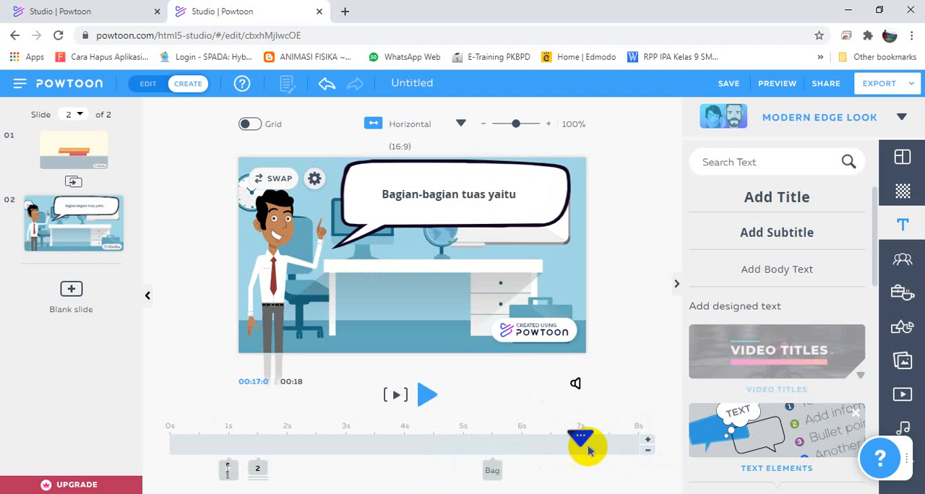
Review the timeline spans of both texts, the speech bubble and the character, and preview the shortened slide.
{"action": "left_click", "coordinate": [494, 467]}
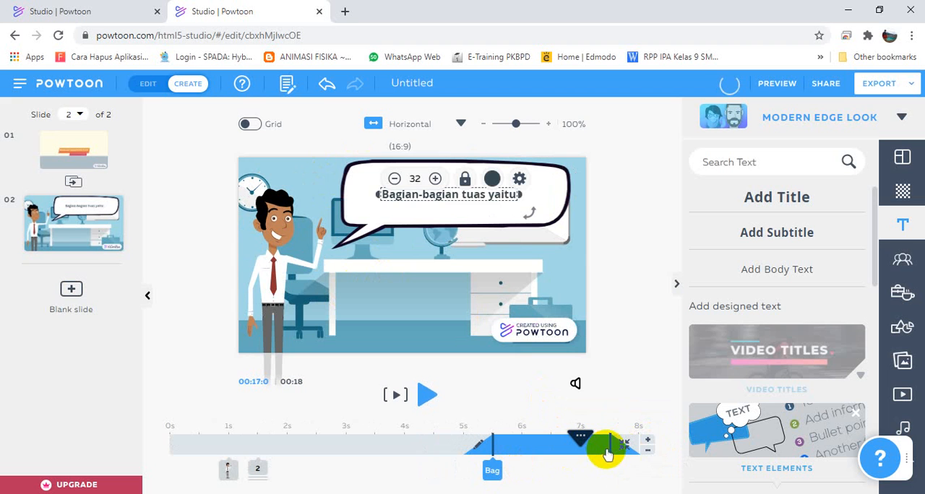
{"action": "left_click", "coordinate": [259, 469]}
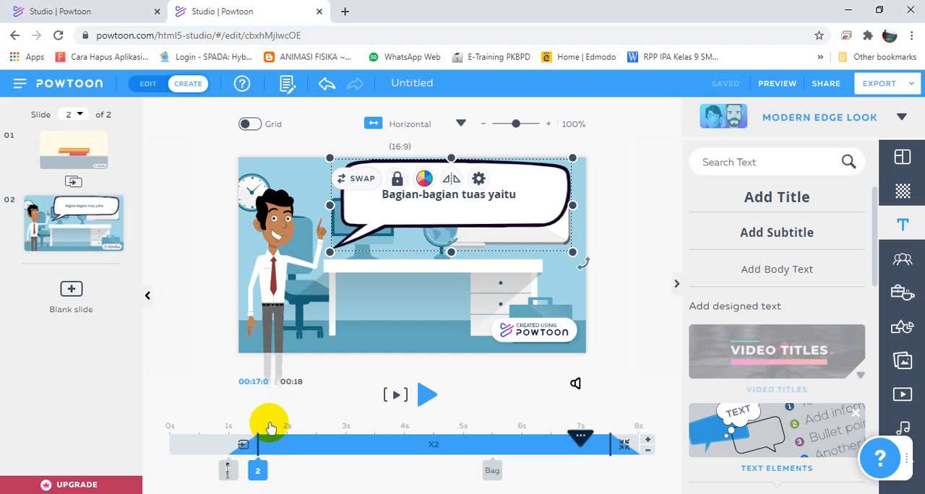
{"action": "left_click", "coordinate": [260, 470]}
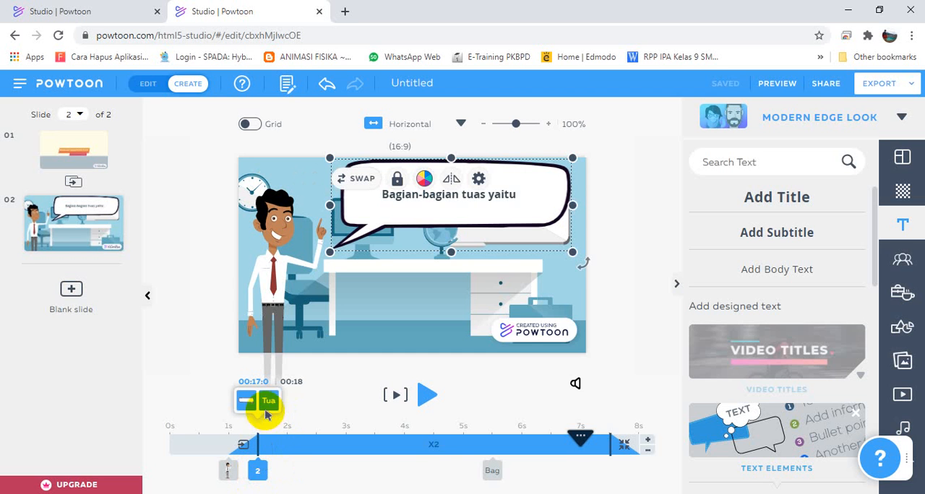
{"action": "left_click", "coordinate": [266, 402]}
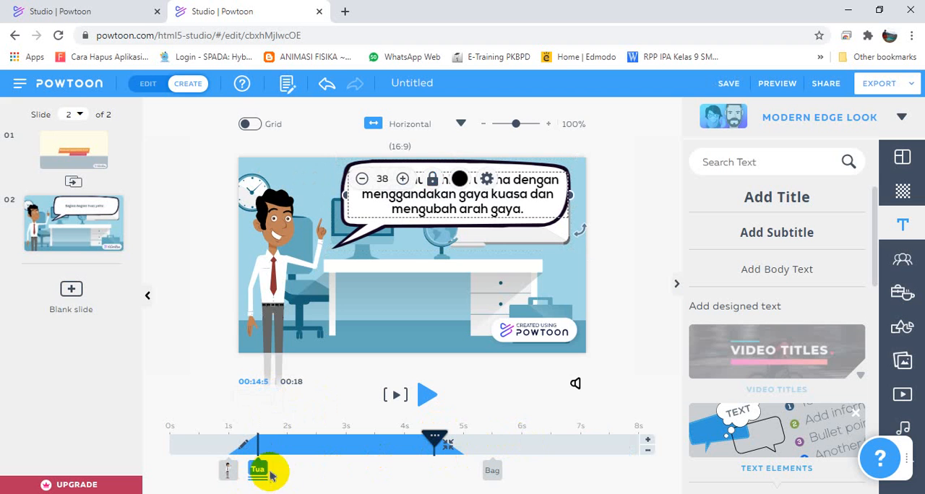
{"action": "left_click", "coordinate": [230, 471]}
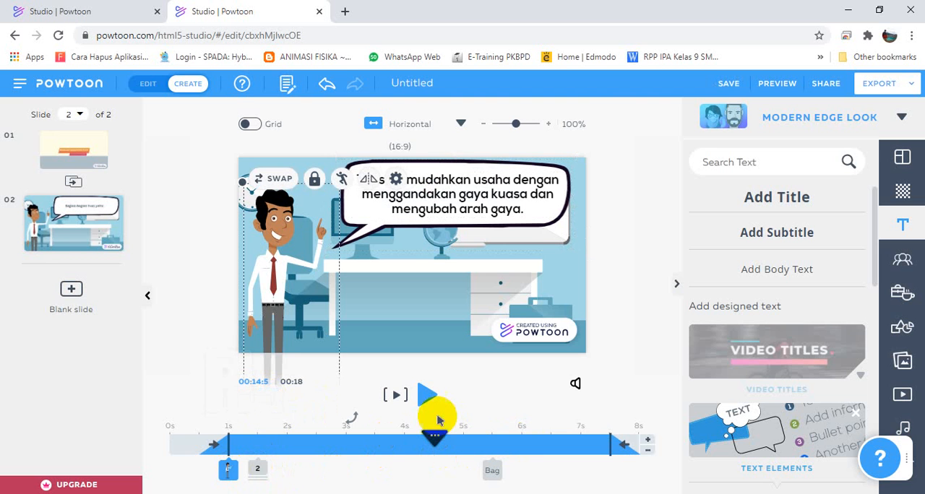
{"action": "left_click", "coordinate": [394, 397]}
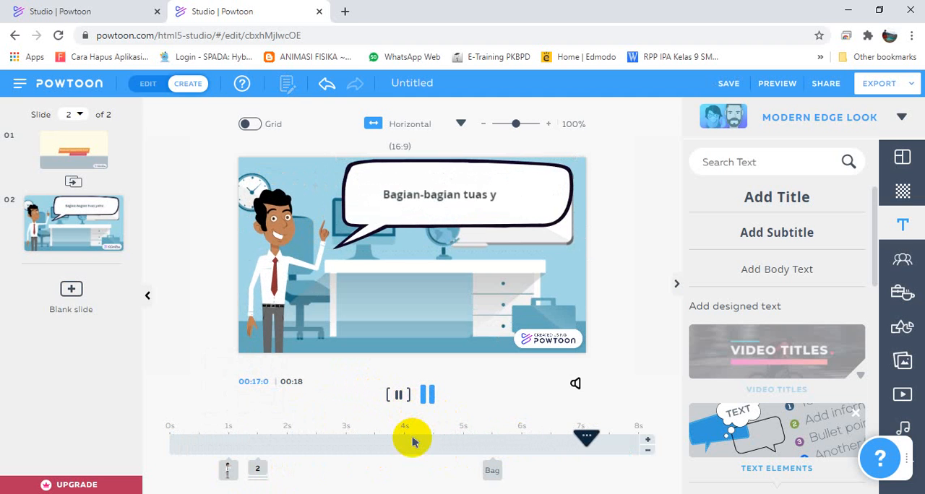
{"action": "left_click", "coordinate": [432, 404]}
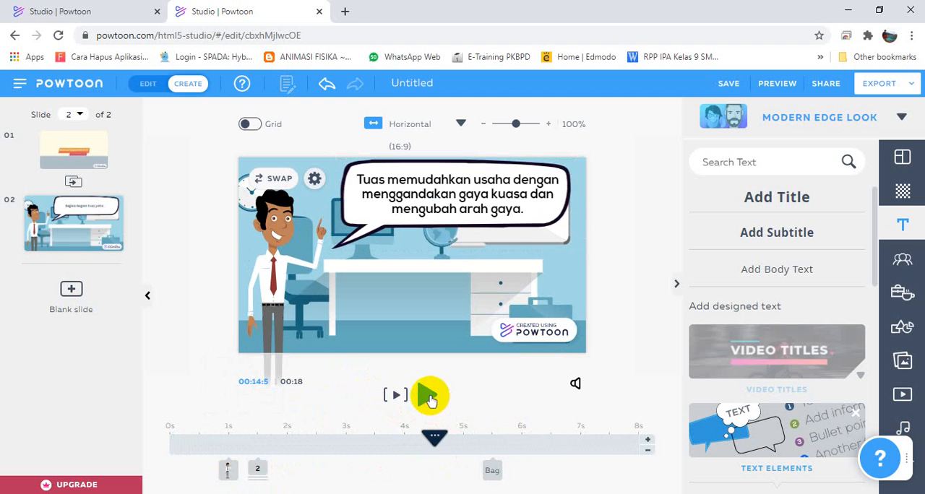
Switch to the "Pesawat Sederhana Tuas" title slide and open the sound library.
{"action": "left_click", "coordinate": [62, 151]}
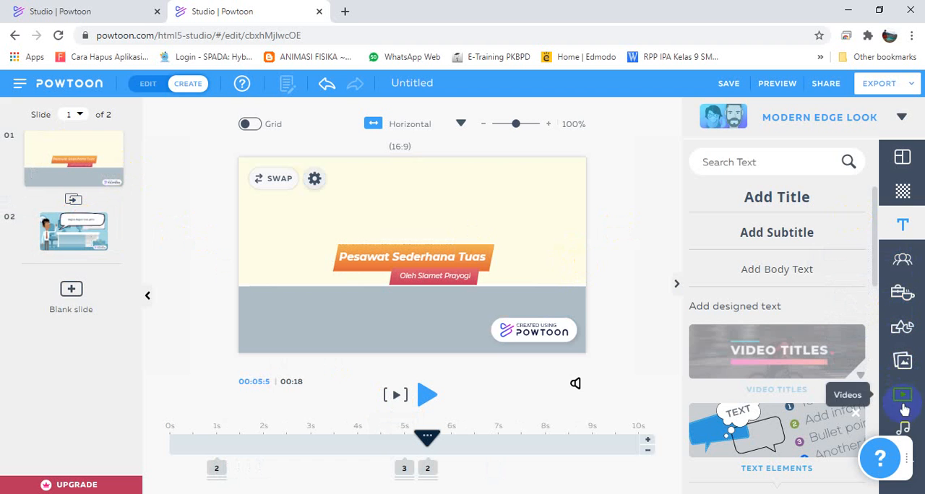
{"action": "left_click", "coordinate": [905, 428]}
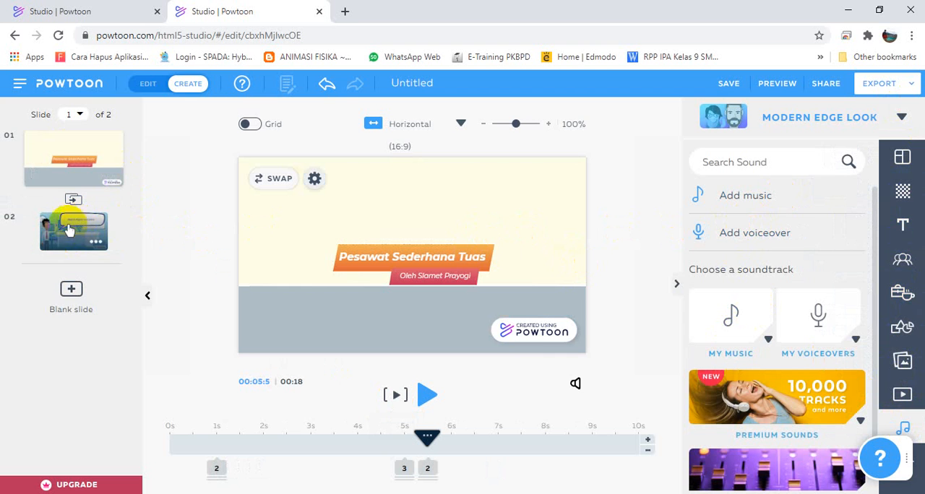
{"action": "left_click", "coordinate": [728, 201]}
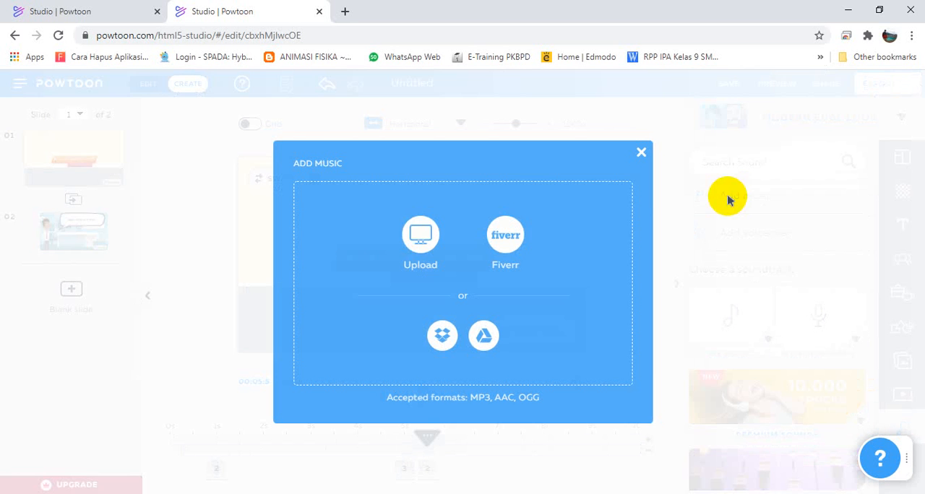
{"action": "left_click", "coordinate": [640, 155]}
{"action": "left_click", "coordinate": [737, 195]}
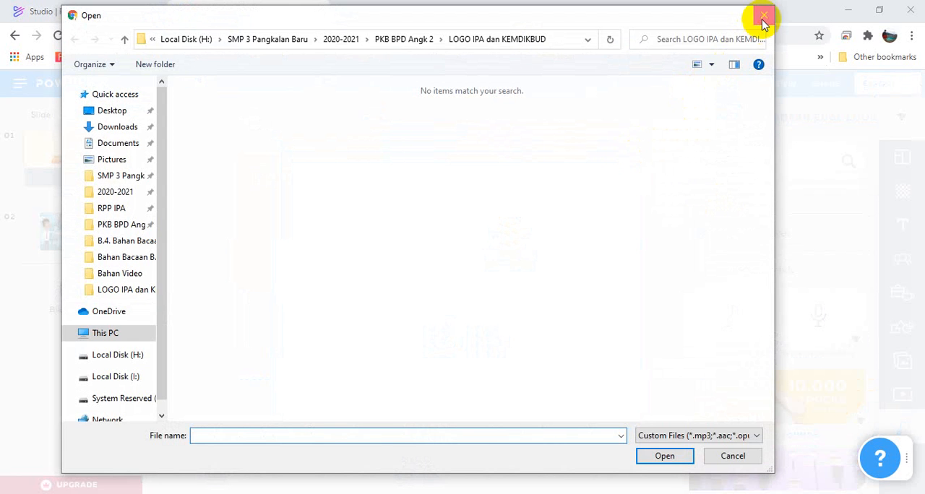
{"action": "left_click", "coordinate": [762, 15]}
{"action": "left_click", "coordinate": [641, 152]}
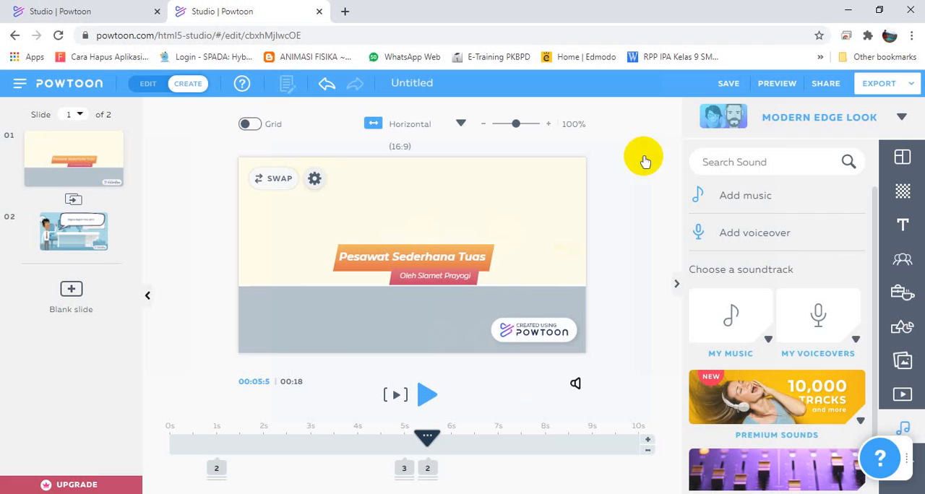
Open the Free Sounds collection and browse its tracks.
{"action": "scroll", "coordinate": [797, 358], "scroll_direction": "down", "scroll_amount": 1}
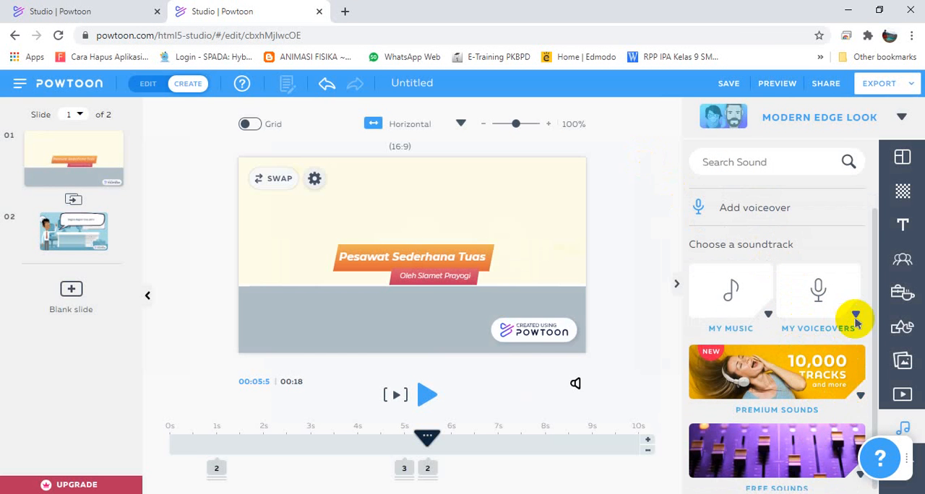
{"action": "scroll", "coordinate": [832, 473], "scroll_direction": "down", "scroll_amount": 5}
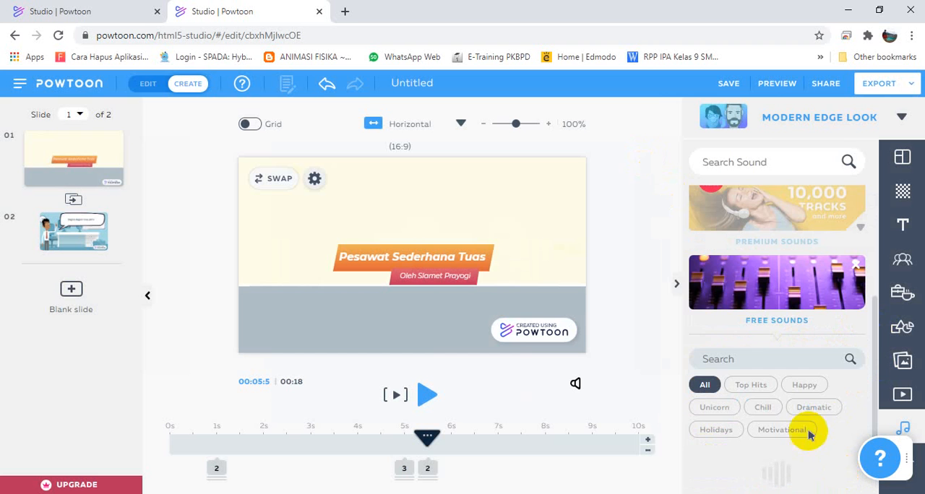
{"action": "scroll", "coordinate": [871, 332], "scroll_direction": "down", "scroll_amount": 5}
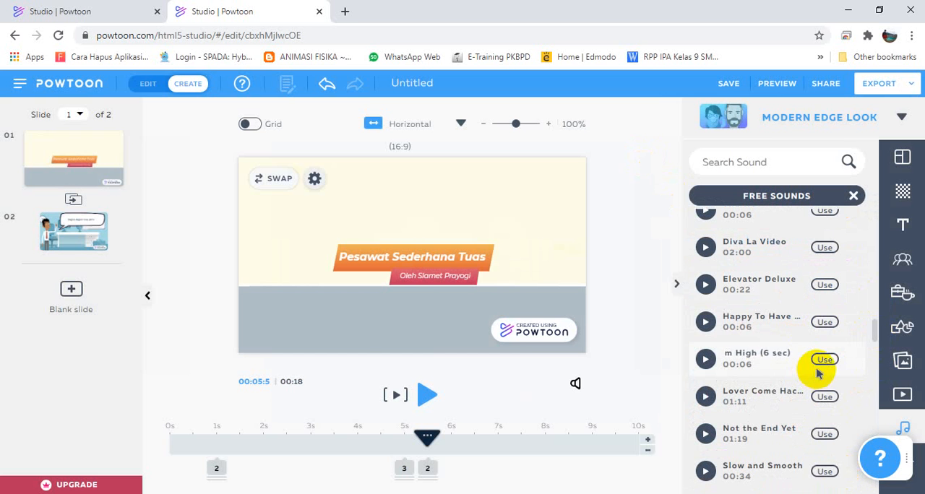
{"action": "left_click", "coordinate": [103, 10]}
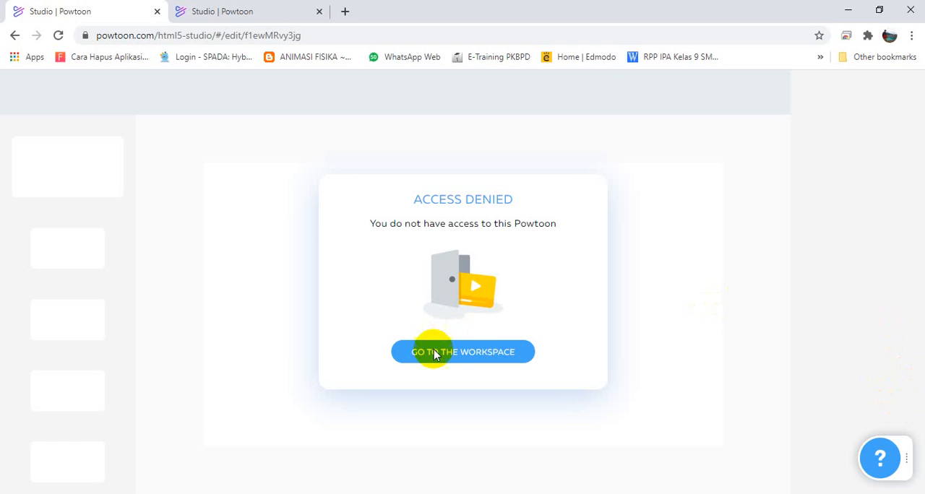
{"action": "left_click", "coordinate": [457, 354]}
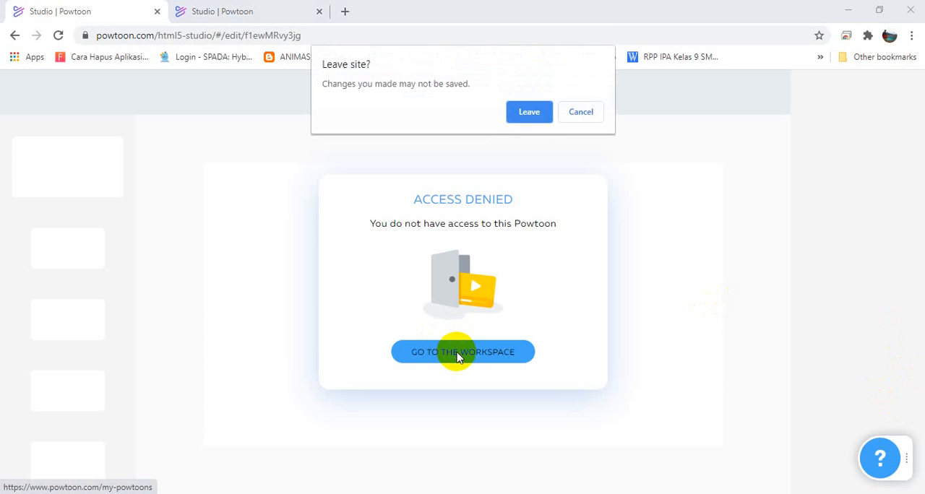
{"action": "left_click", "coordinate": [579, 112]}
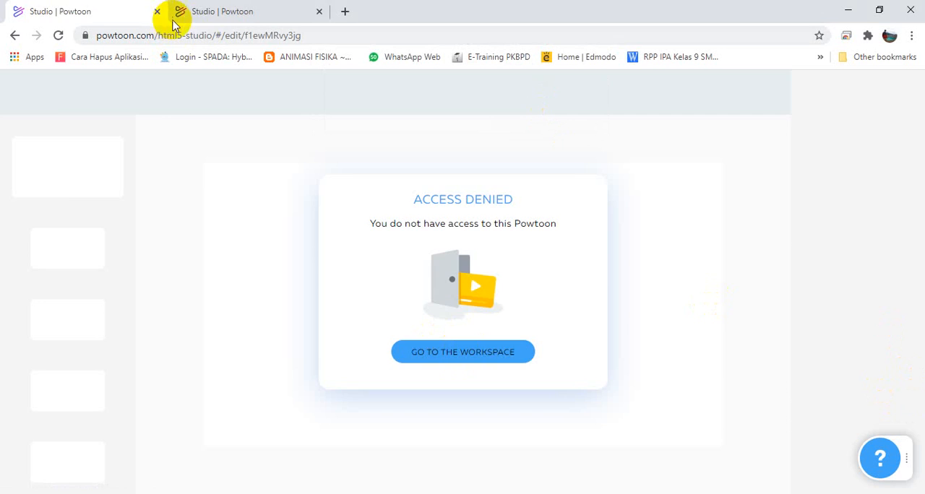
{"action": "left_click", "coordinate": [195, 13]}
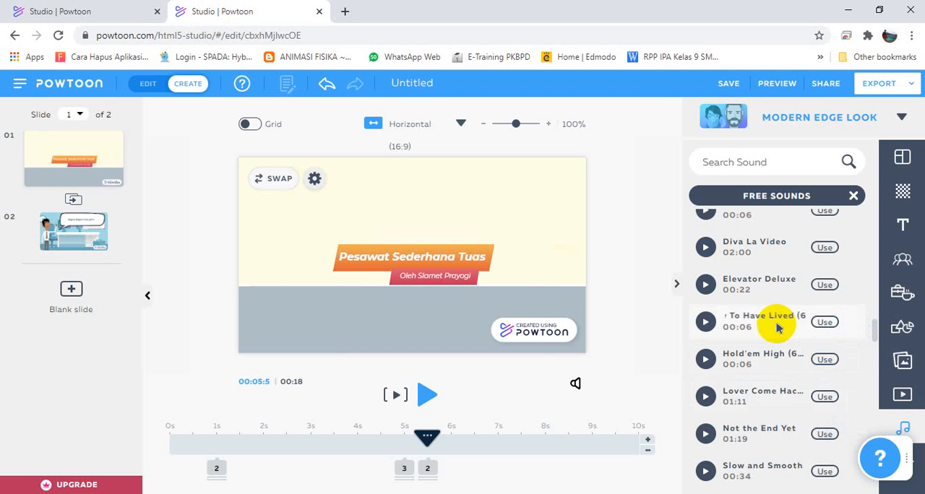
Audition free tracks from Happy To Have Lived through Something in the Attic, Spy Frontiers and Uplifting Summer Pop to Counting Dollars.
{"action": "left_click", "coordinate": [705, 323]}
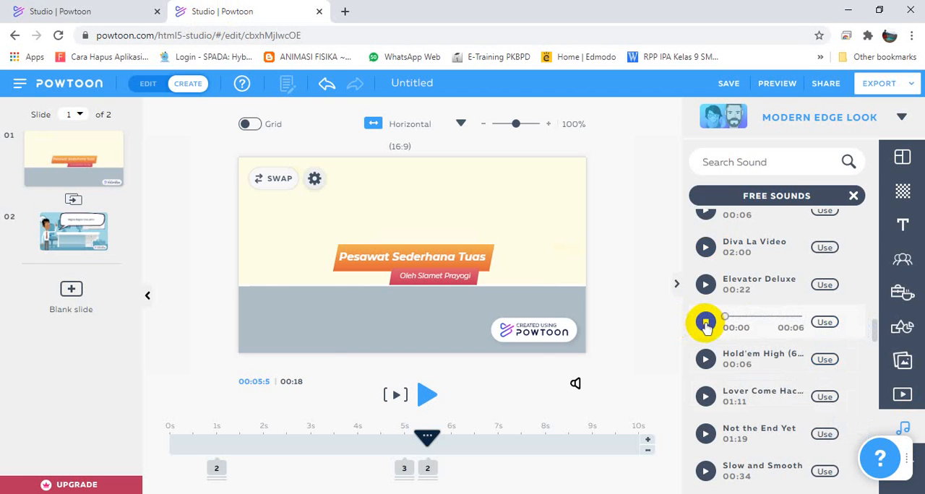
{"action": "left_click", "coordinate": [706, 359]}
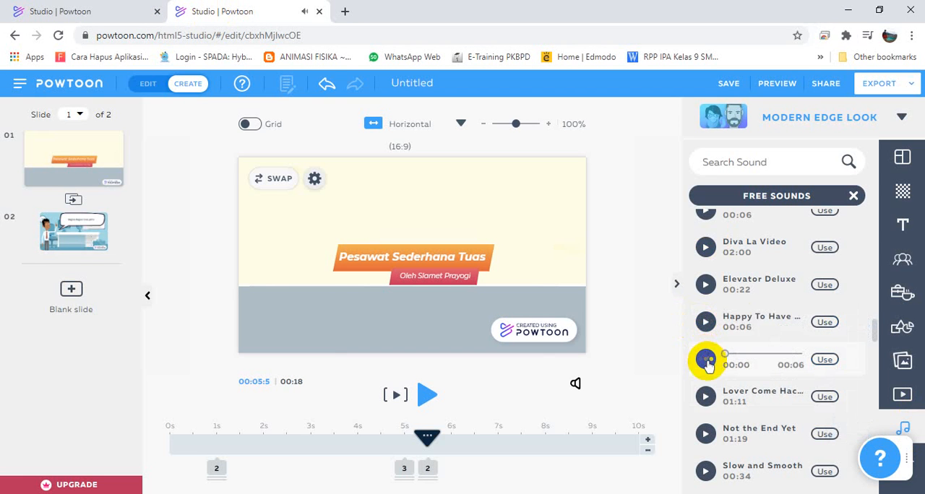
{"action": "left_click", "coordinate": [706, 397]}
{"action": "scroll", "coordinate": [730, 428], "scroll_direction": "down", "scroll_amount": 1}
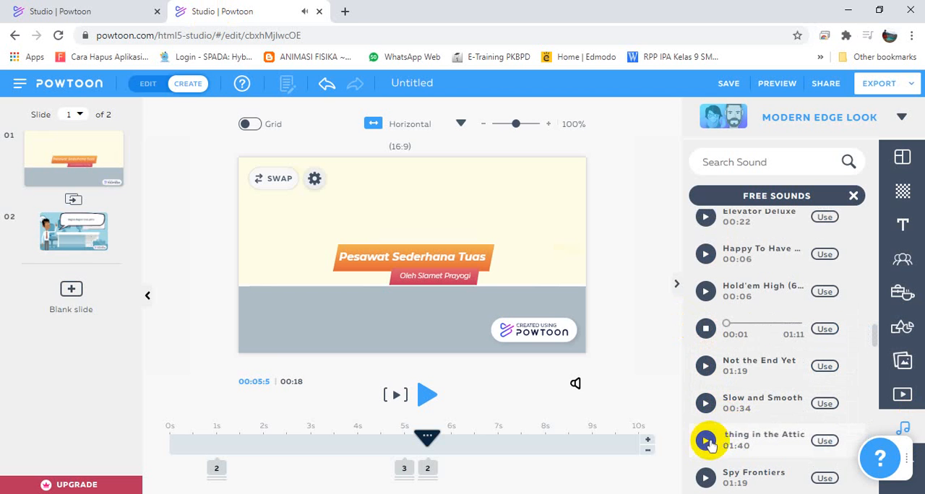
{"action": "left_click", "coordinate": [706, 440]}
{"action": "scroll", "coordinate": [708, 444], "scroll_direction": "down", "scroll_amount": 2}
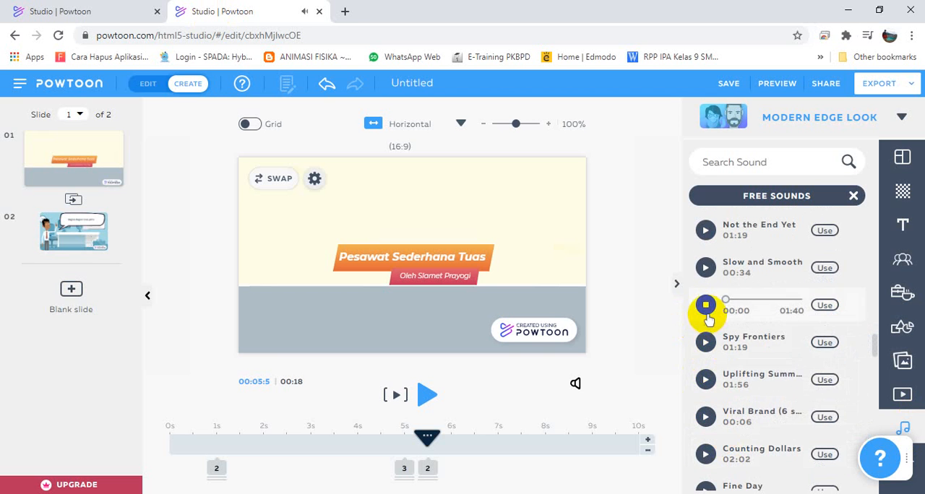
{"action": "left_click", "coordinate": [706, 350]}
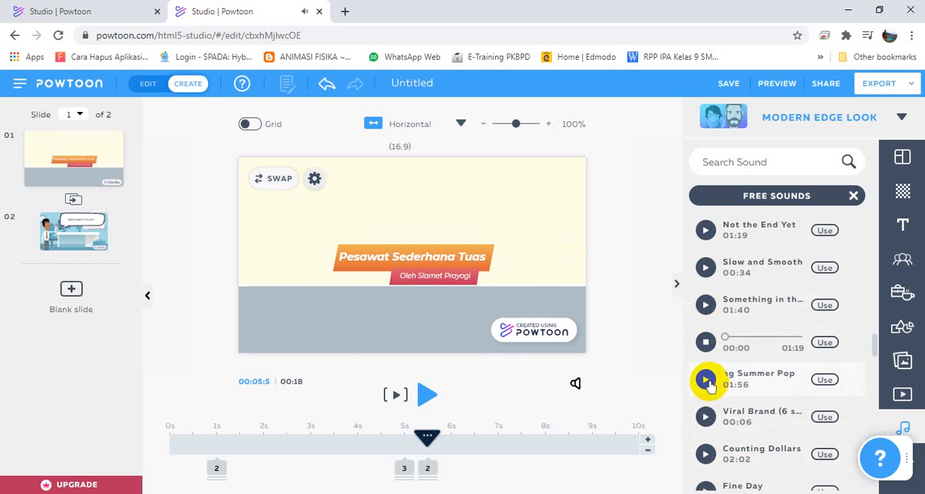
{"action": "left_click", "coordinate": [706, 379]}
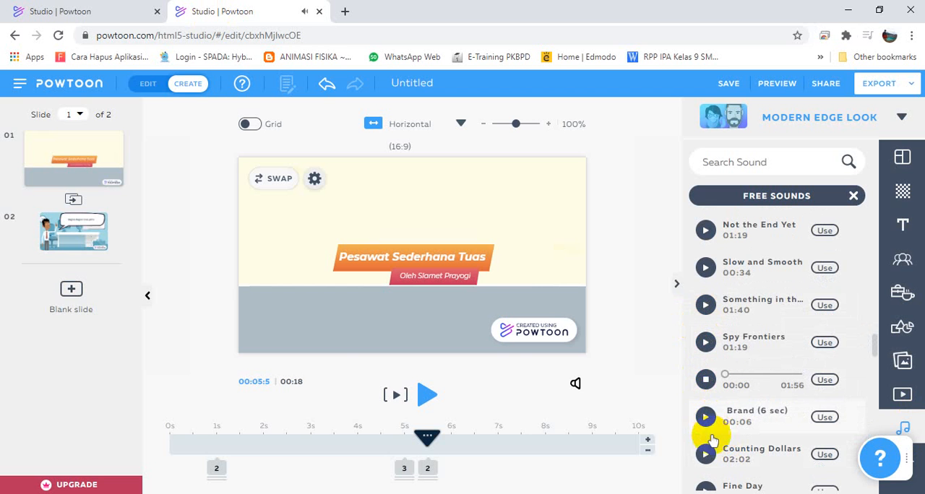
{"action": "left_click", "coordinate": [707, 426]}
{"action": "left_click", "coordinate": [706, 454]}
Audition more free tracks, including Latin Vacation, Work Mojo, It's Not Too Late, Watch Your Step and 707 Brain.
{"action": "scroll", "coordinate": [722, 419], "scroll_direction": "down", "scroll_amount": 5}
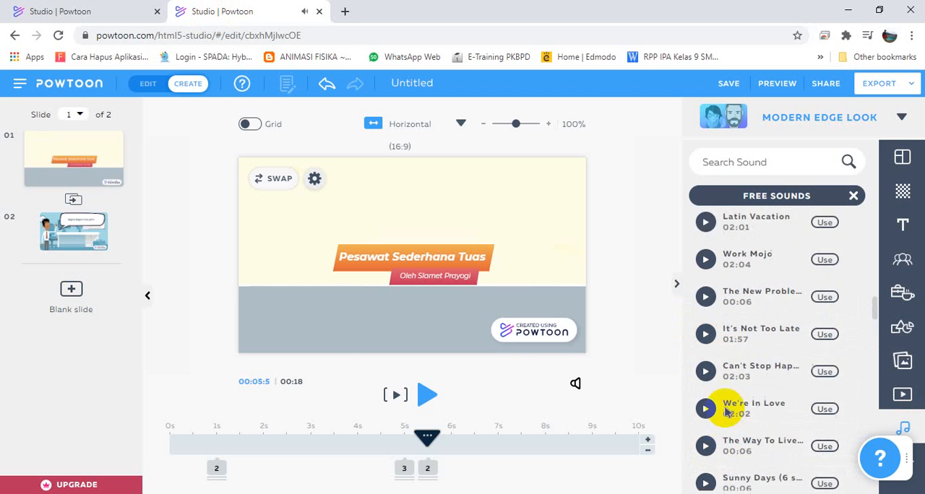
{"action": "scroll", "coordinate": [712, 361], "scroll_direction": "up", "scroll_amount": 2}
{"action": "left_click", "coordinate": [706, 281]}
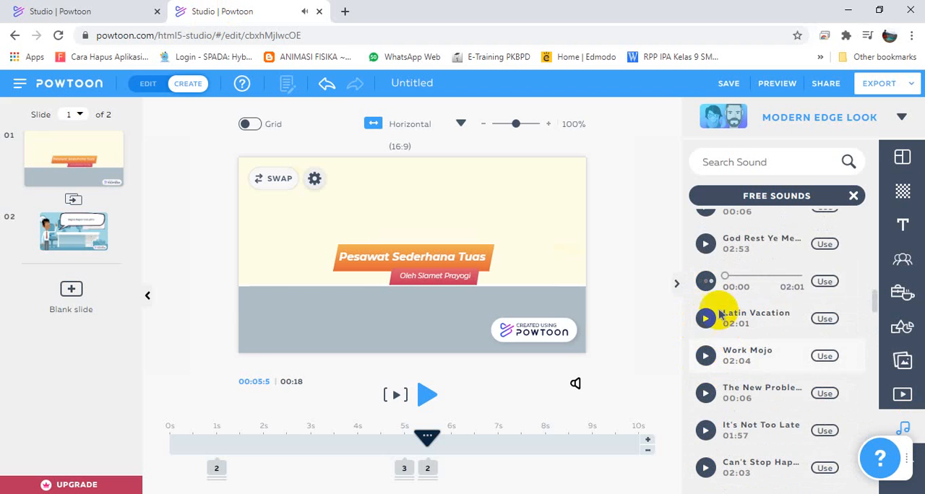
{"action": "left_click", "coordinate": [706, 244]}
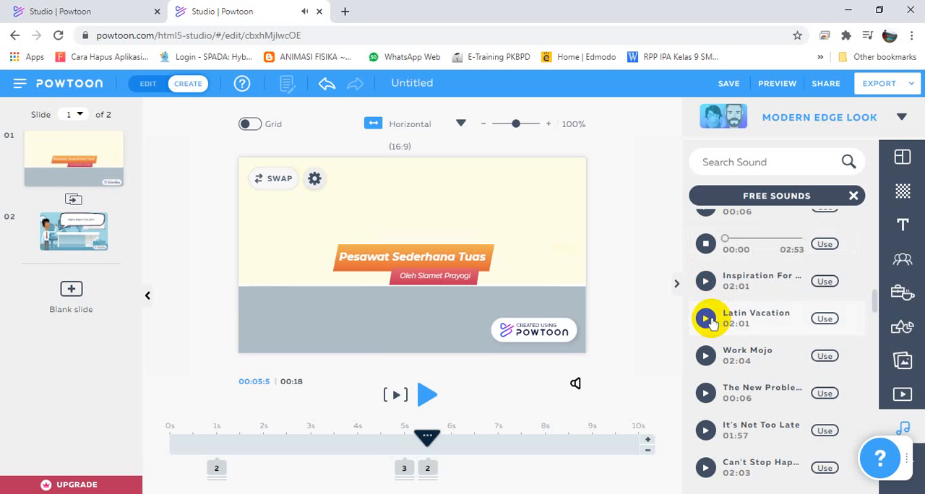
{"action": "left_click", "coordinate": [708, 319]}
{"action": "left_click", "coordinate": [706, 357]}
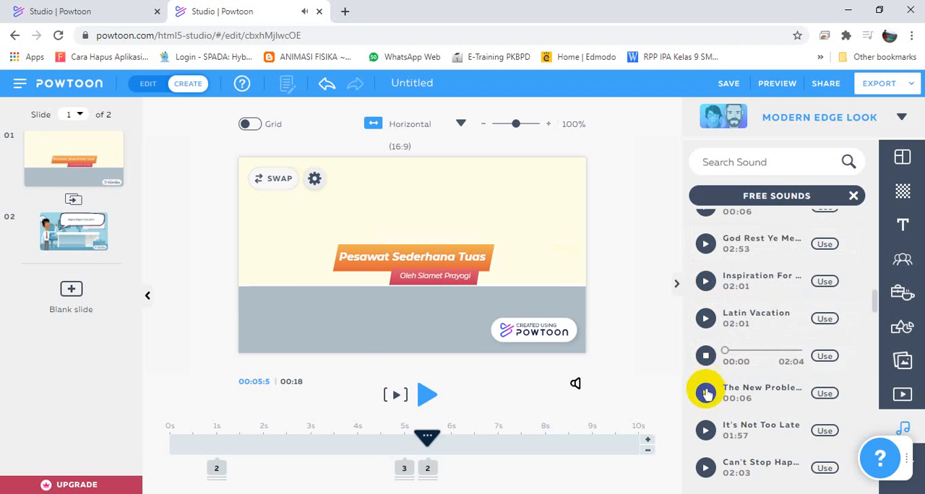
{"action": "left_click", "coordinate": [706, 394]}
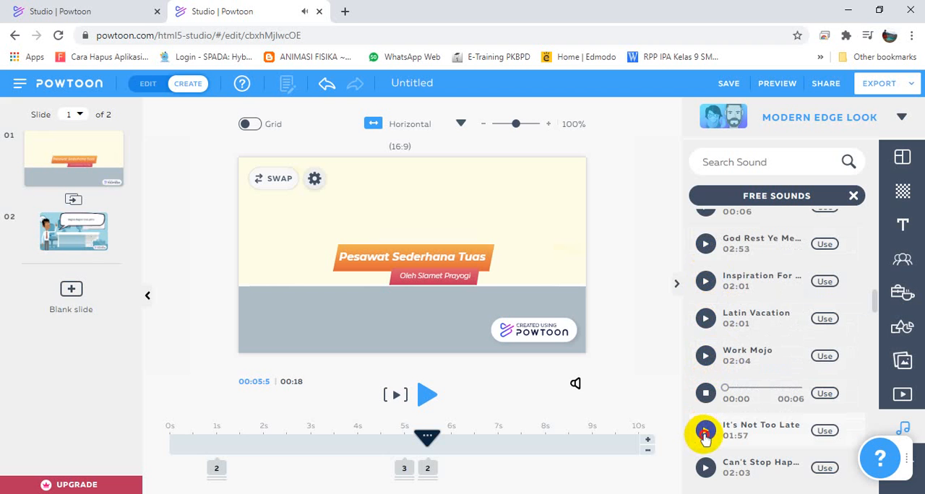
{"action": "left_click", "coordinate": [704, 432]}
{"action": "left_click", "coordinate": [707, 468]}
{"action": "scroll", "coordinate": [706, 404], "scroll_direction": "up", "scroll_amount": 6}
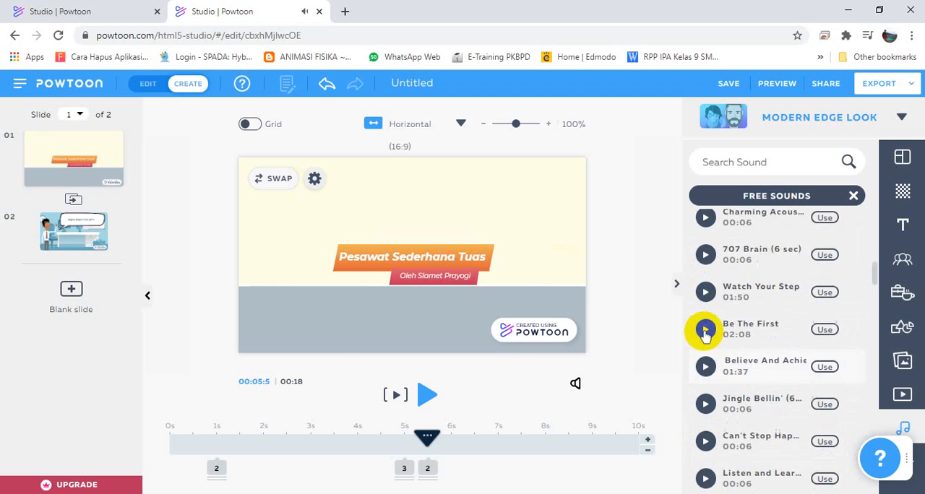
{"action": "left_click", "coordinate": [706, 316]}
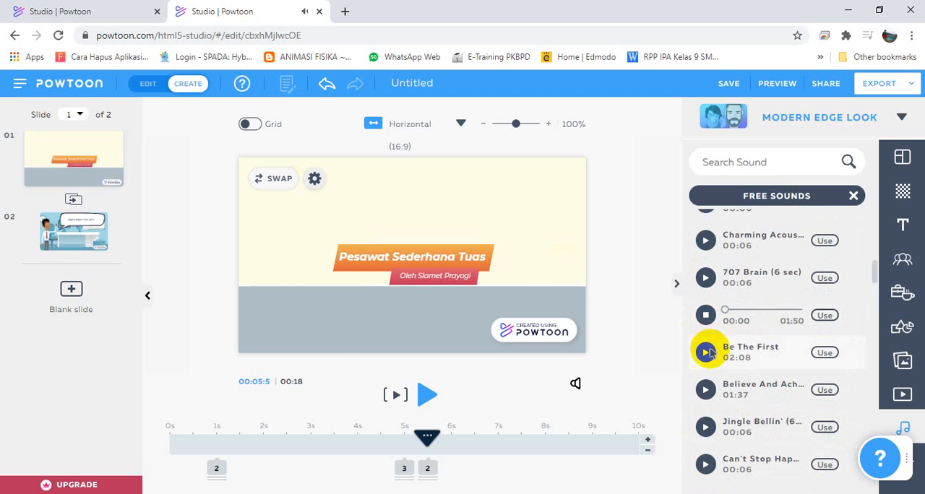
{"action": "left_click", "coordinate": [706, 279]}
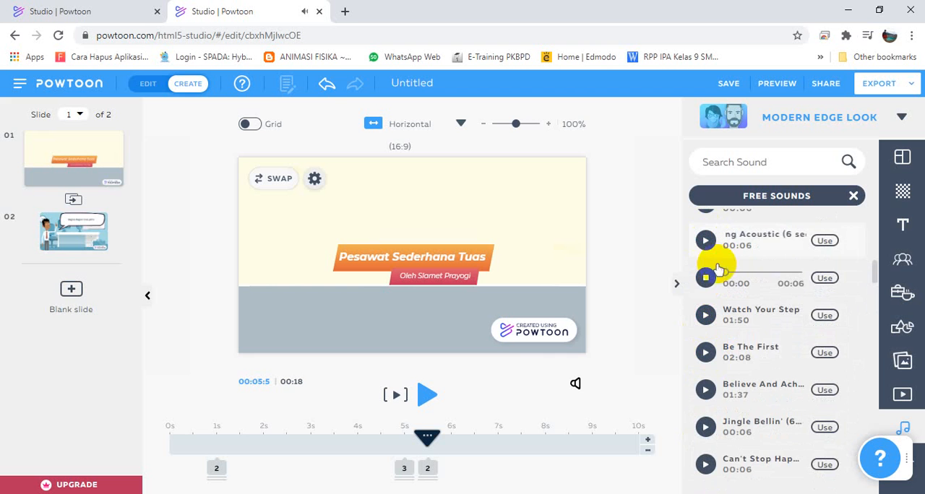
Add the free track Charming Acoustic (6 sec) as background music for the entire Powtoon and close the sound controls.
{"action": "scroll", "coordinate": [741, 361], "scroll_direction": "up", "scroll_amount": 4}
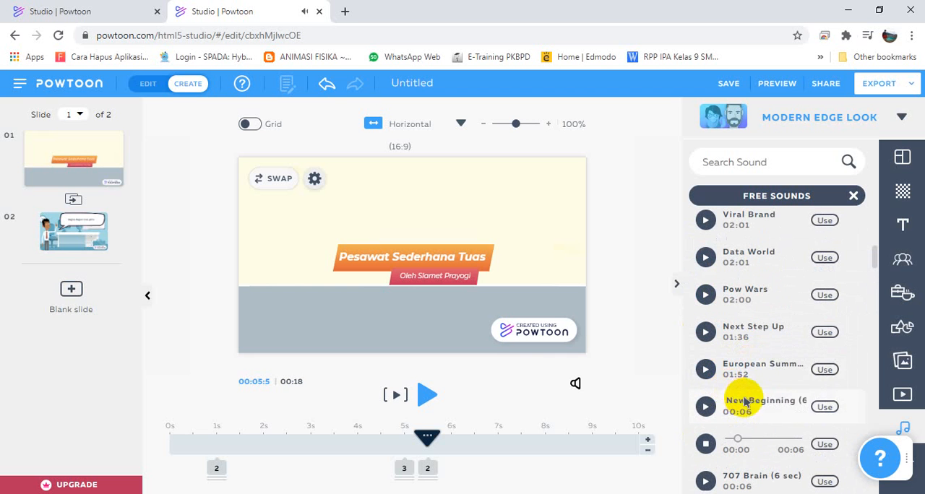
{"action": "scroll", "coordinate": [752, 404], "scroll_direction": "down", "scroll_amount": 2}
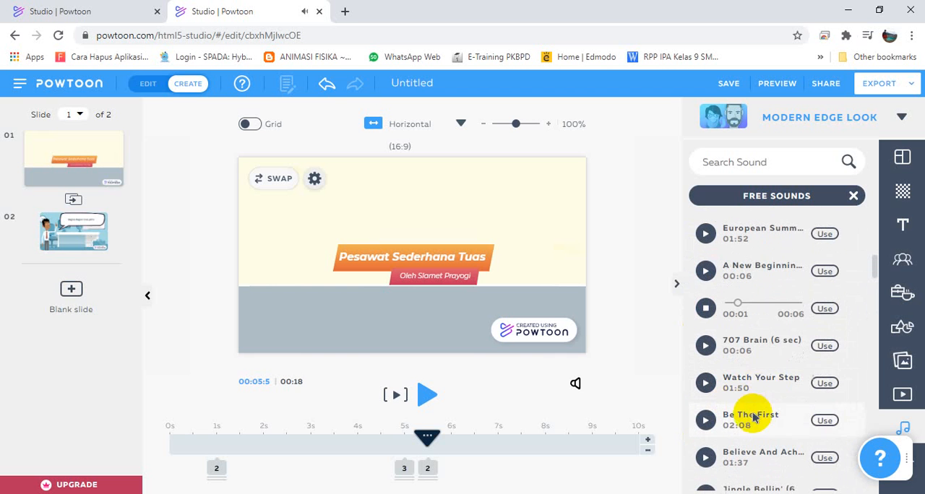
{"action": "left_click", "coordinate": [824, 309]}
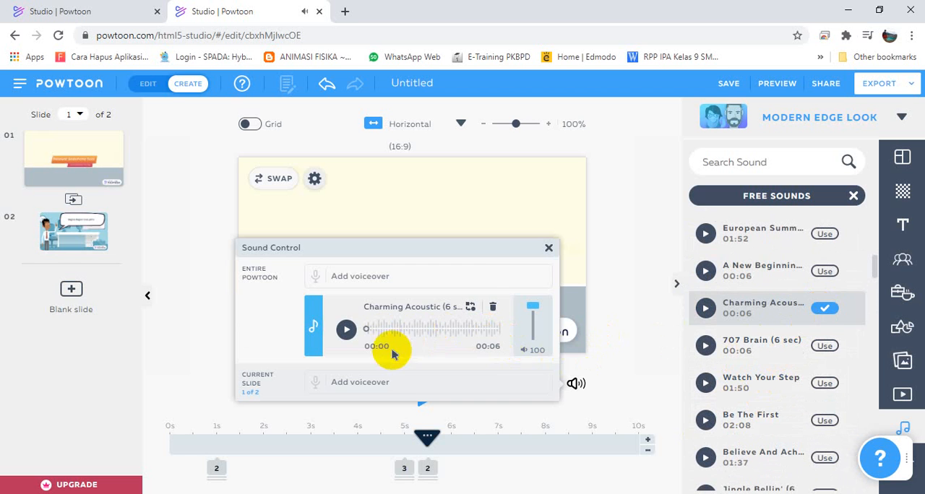
{"action": "left_click", "coordinate": [548, 248]}
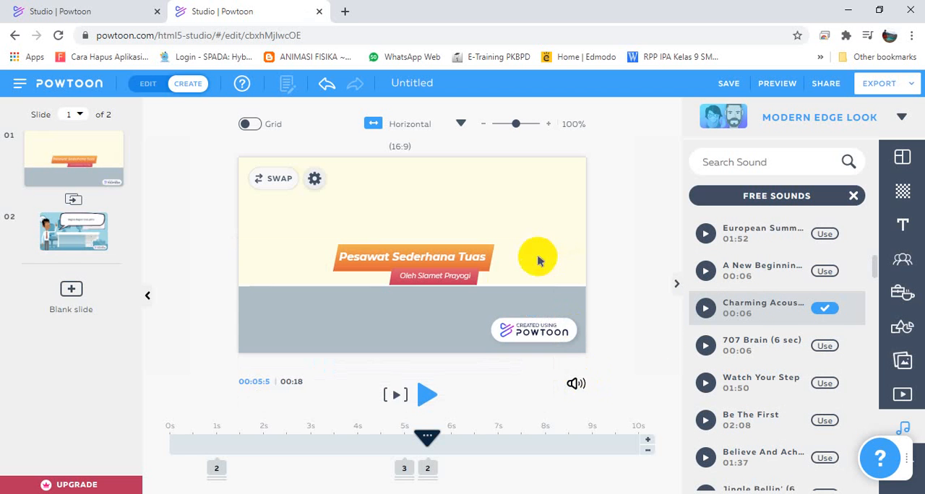
Preview the title slide with the background music, restarting playback from 0 s.
{"action": "left_click", "coordinate": [426, 397]}
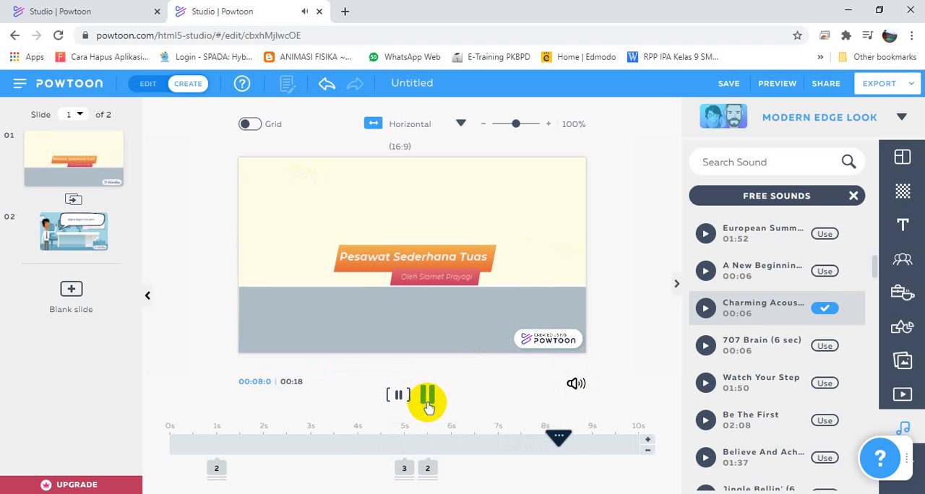
{"action": "left_click_drag", "start_coordinate": [583, 437], "coordinate": [137, 444]}
{"action": "left_click", "coordinate": [428, 395]}
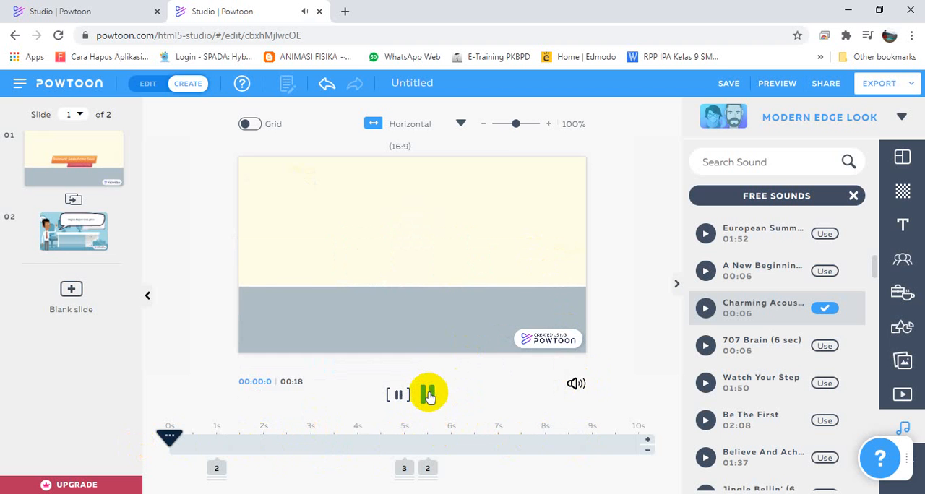
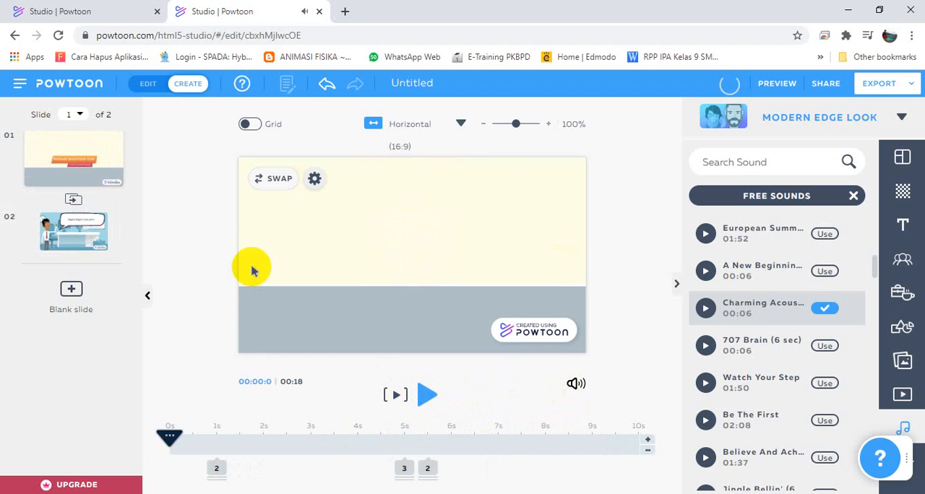
Open the office slide, return its playhead to 0 s and leave the free sounds list.
{"action": "left_click", "coordinate": [75, 220]}
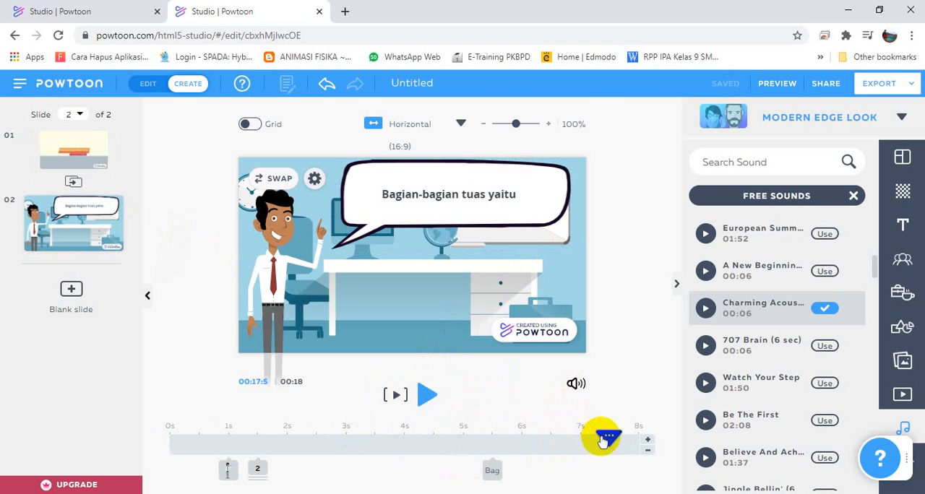
{"action": "left_click_drag", "start_coordinate": [603, 439], "coordinate": [166, 435]}
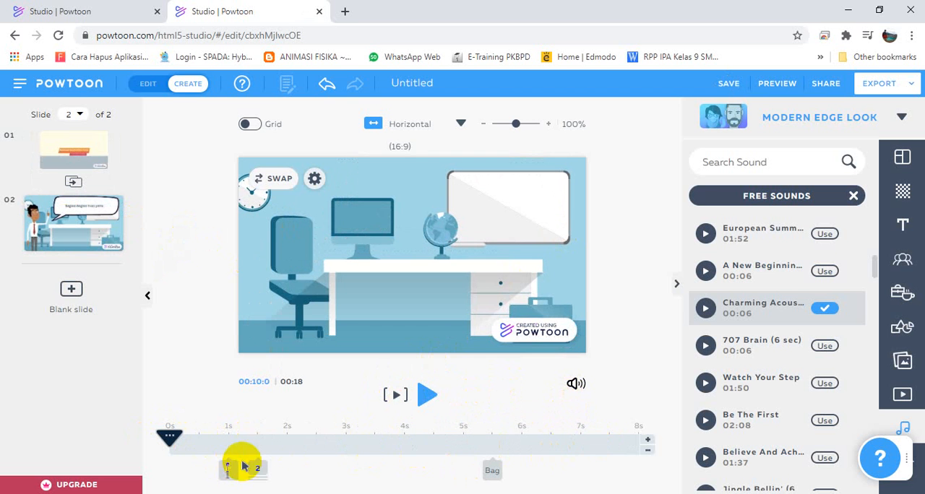
{"action": "left_click", "coordinate": [853, 197]}
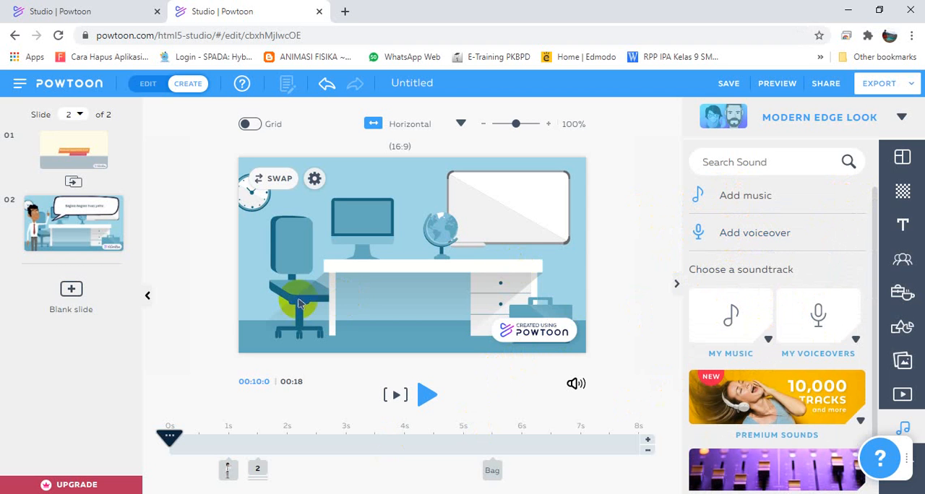
Show the first bubble text on the office slide and open the voiceover recorder, set to record for the current slide only.
{"action": "left_click", "coordinate": [254, 469]}
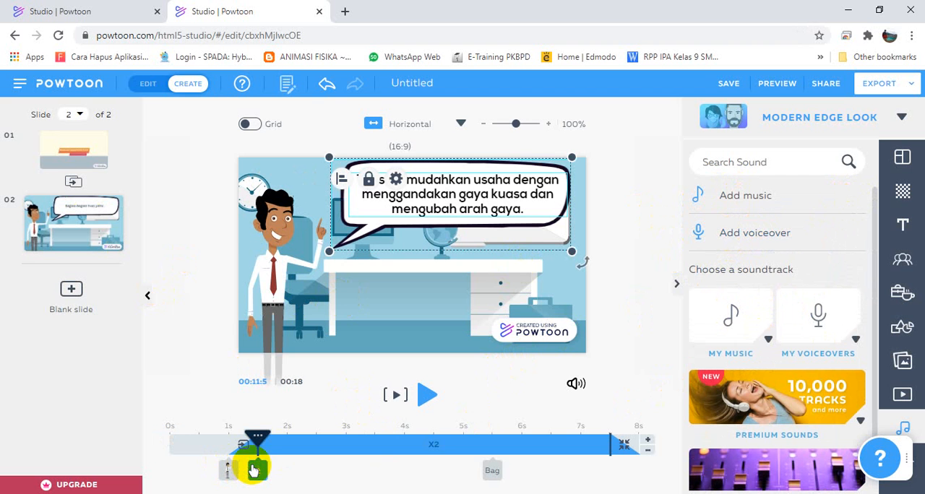
{"action": "left_click", "coordinate": [617, 290]}
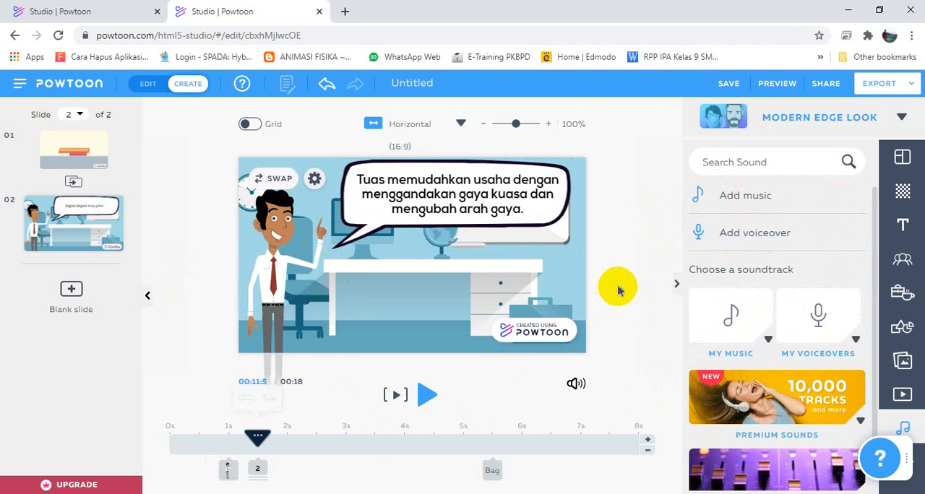
{"action": "left_click", "coordinate": [750, 233]}
{"action": "left_click", "coordinate": [336, 239]}
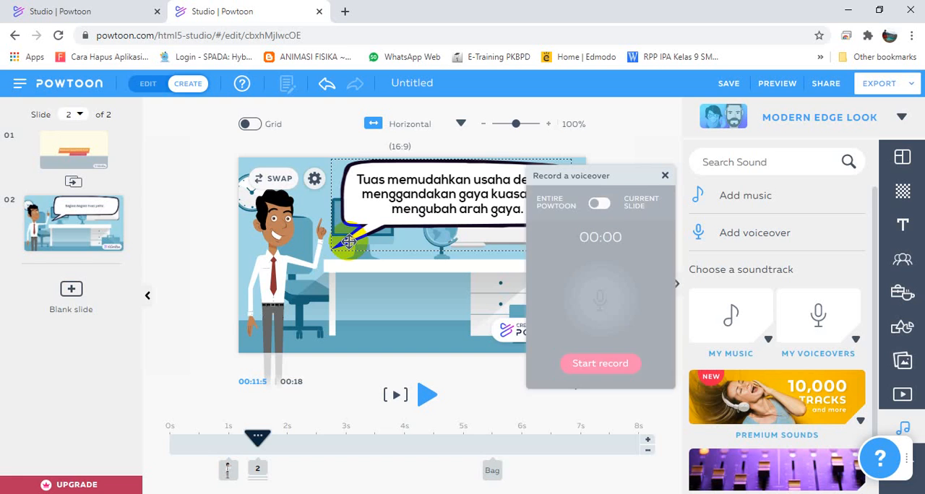
{"action": "left_click_drag", "start_coordinate": [571, 178], "coordinate": [753, 138]}
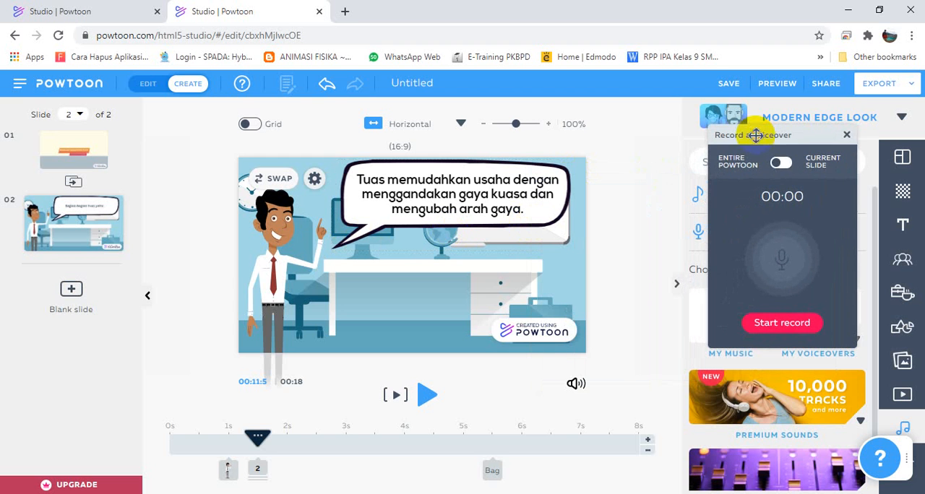
{"action": "left_click", "coordinate": [781, 164]}
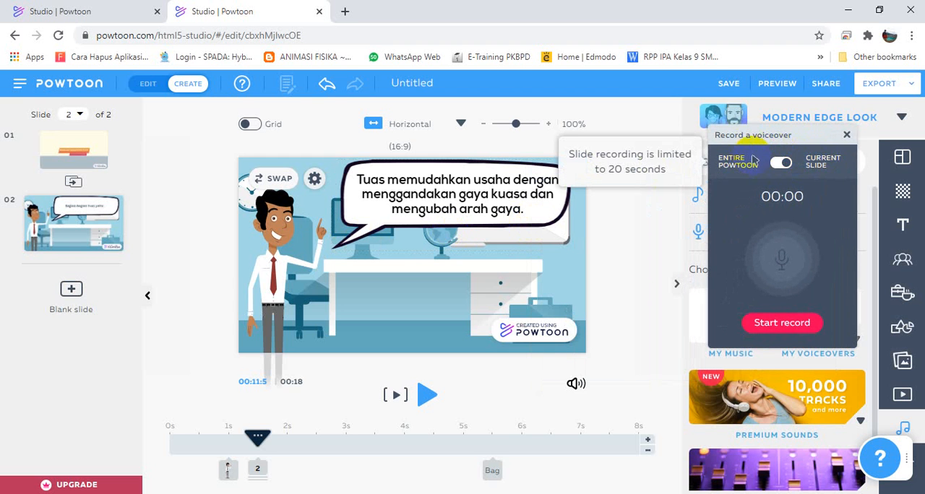
{"action": "left_click_drag", "start_coordinate": [761, 134], "coordinate": [775, 131]}
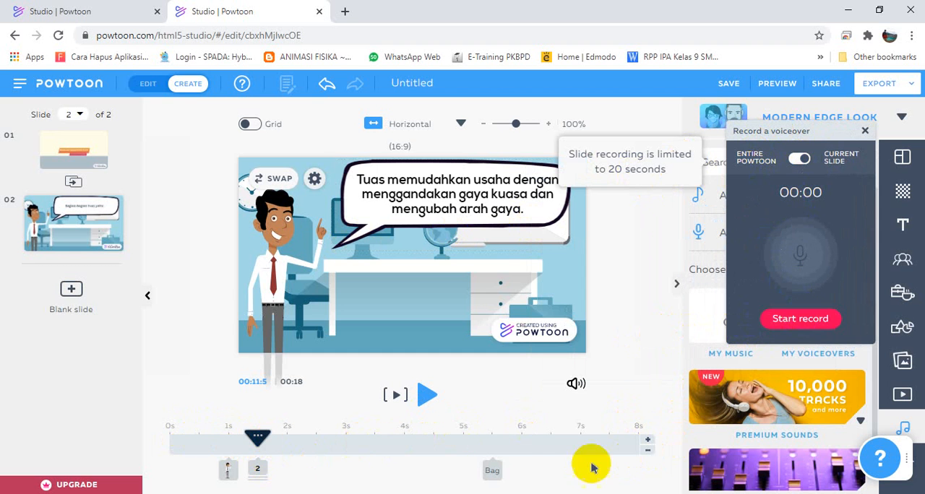
Lengthen the office slide to 10 s and move the start of the "Bagian-bagian tuas yaitu" text to 6.5 s.
{"action": "left_click", "coordinate": [496, 477]}
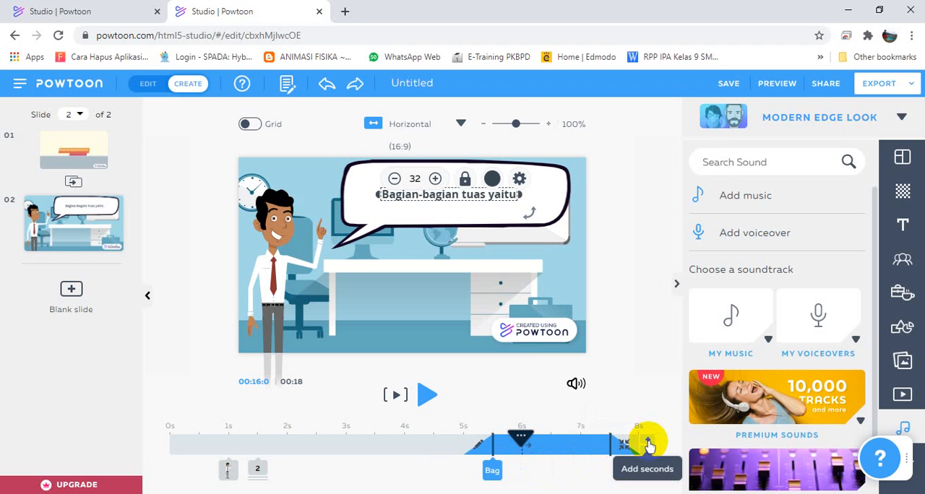
{"action": "left_click", "coordinate": [647, 439]}
{"action": "left_click", "coordinate": [648, 439]}
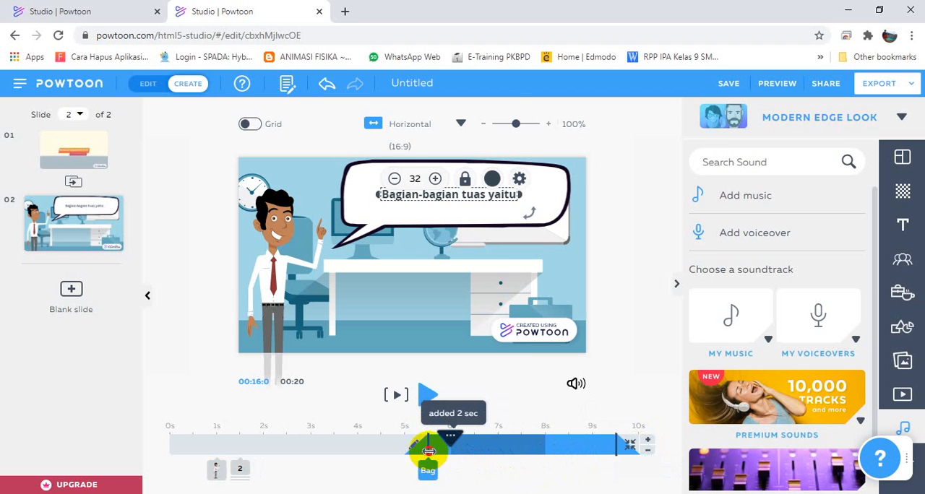
{"action": "left_click_drag", "start_coordinate": [428, 454], "coordinate": [474, 452]}
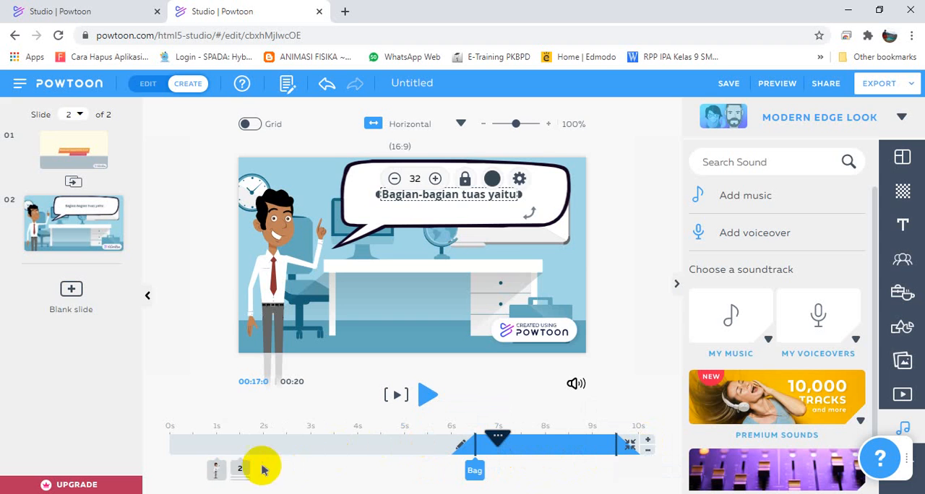
Extend the on-screen time of the "Tuas memudahkan usaha" bubble text to 5.5 s and check the moment the second text starts.
{"action": "left_click", "coordinate": [237, 468]}
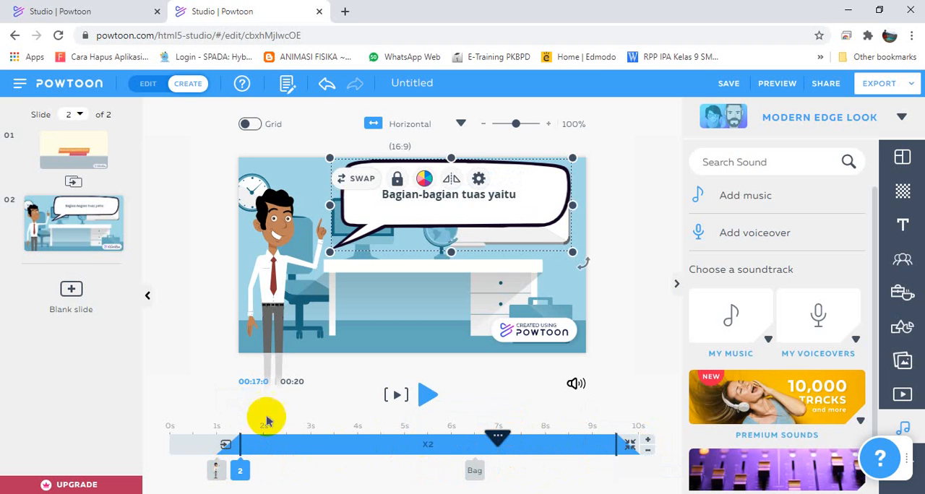
{"action": "left_click", "coordinate": [242, 474]}
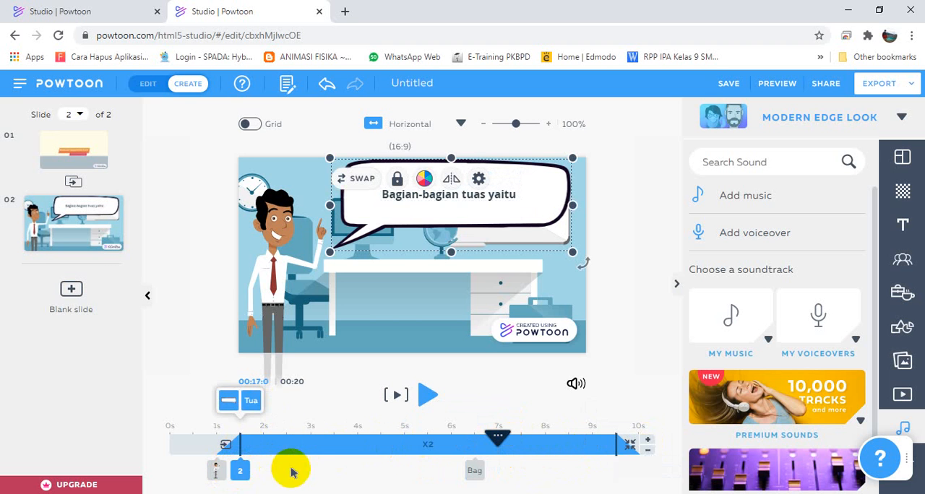
{"action": "left_click", "coordinate": [253, 403]}
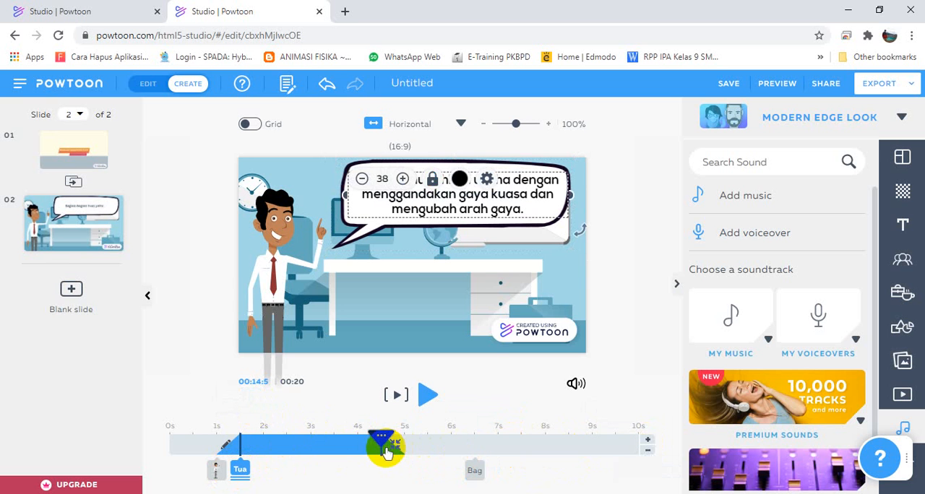
{"action": "left_click_drag", "start_coordinate": [392, 451], "coordinate": [438, 449]}
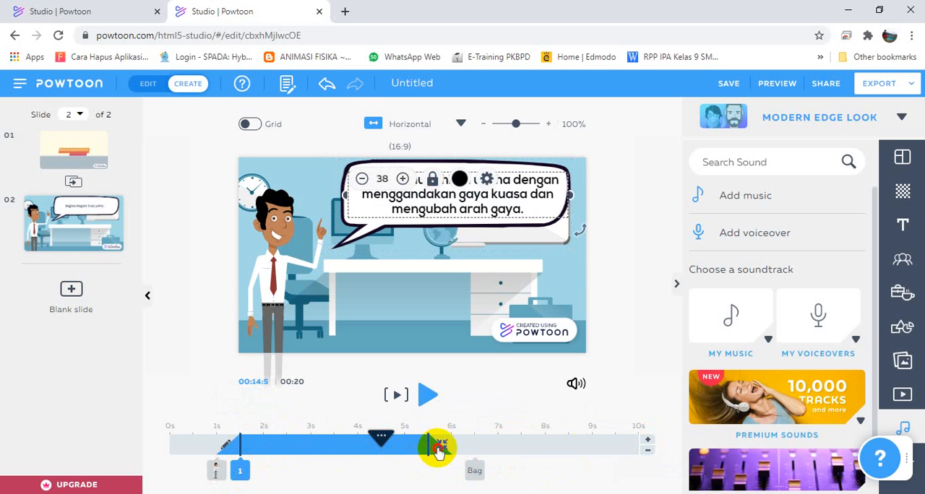
{"action": "left_click", "coordinate": [476, 464]}
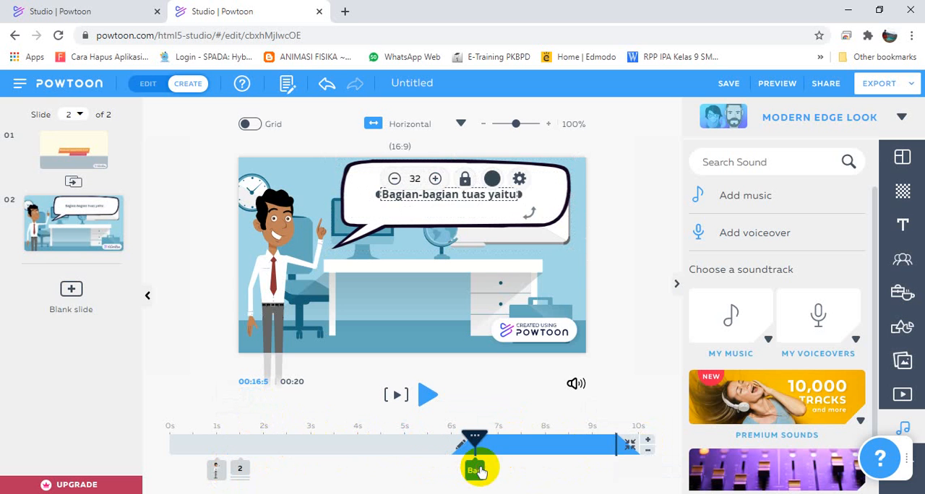
Reopen the voiceover recorder for the current slide and move it clear of the slide preview.
{"action": "left_click", "coordinate": [240, 470]}
{"action": "left_click", "coordinate": [768, 239]}
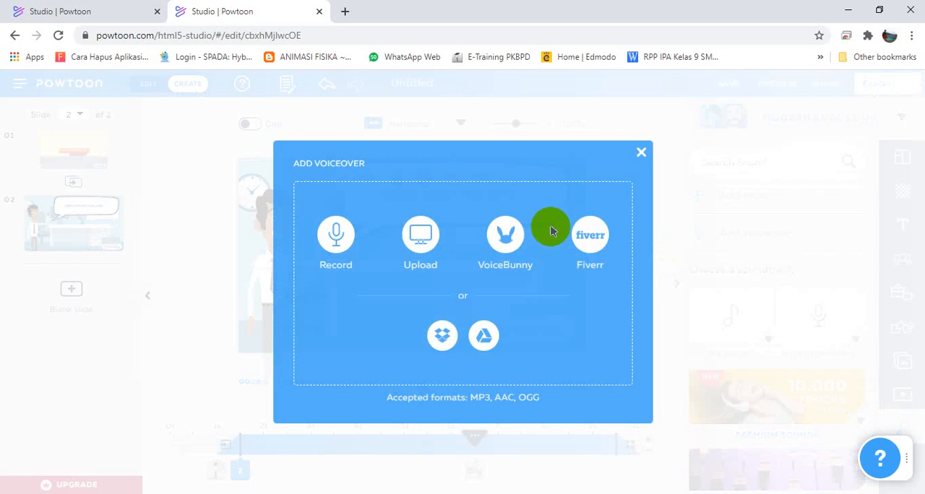
{"action": "left_click", "coordinate": [339, 237]}
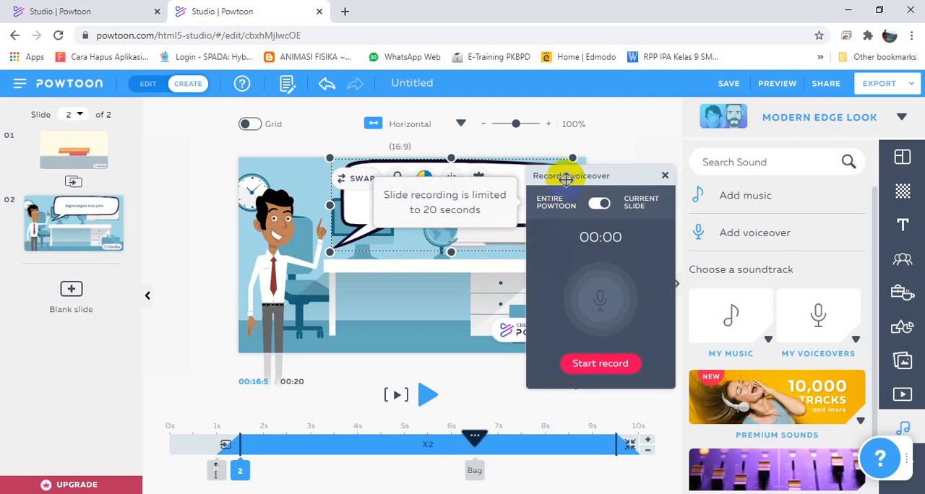
{"action": "left_click_drag", "start_coordinate": [563, 180], "coordinate": [782, 148]}
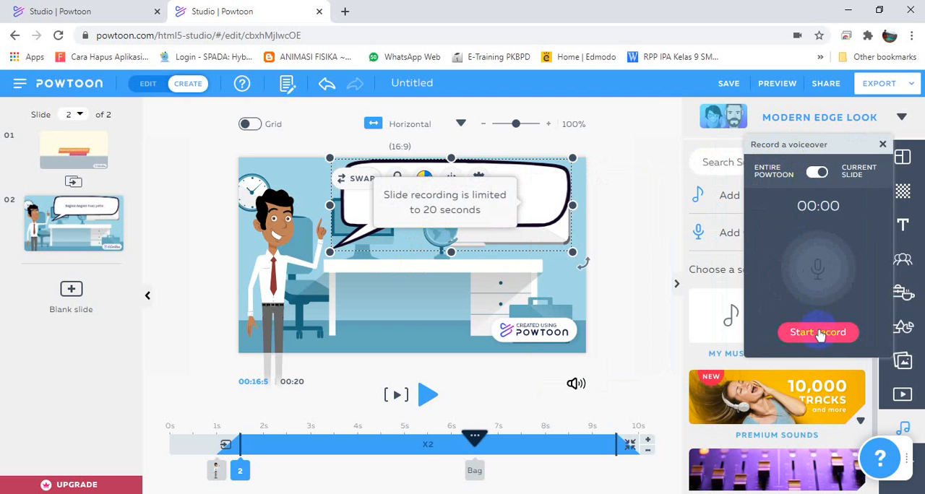
{"action": "left_click", "coordinate": [815, 337]}
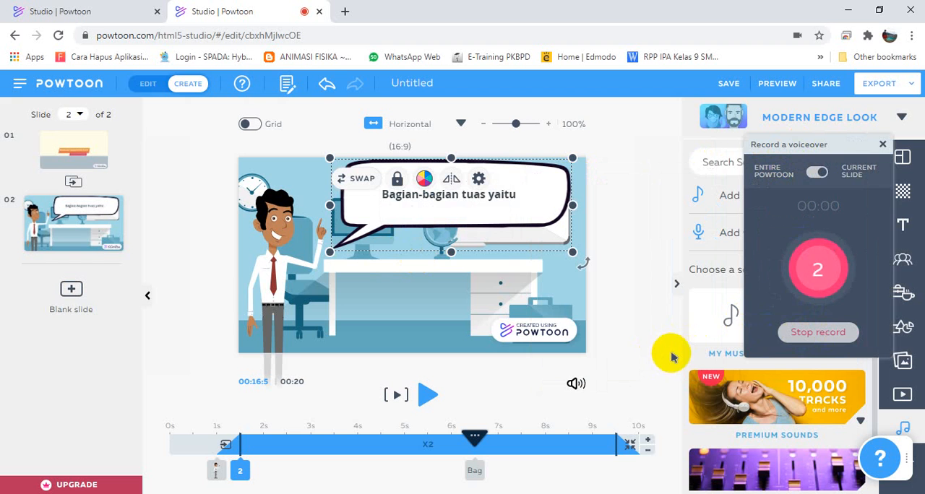
{"action": "left_click", "coordinate": [238, 473]}
{"action": "left_click", "coordinate": [246, 399]}
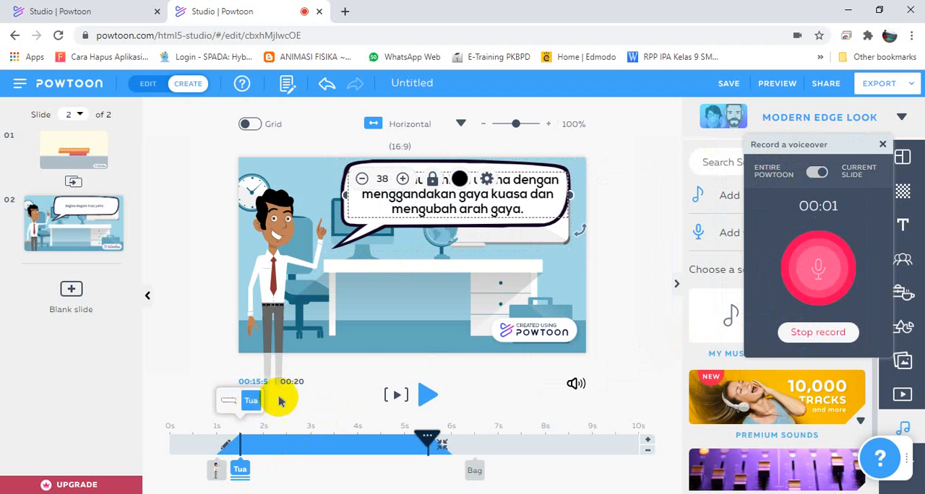
{"action": "left_click", "coordinate": [645, 286]}
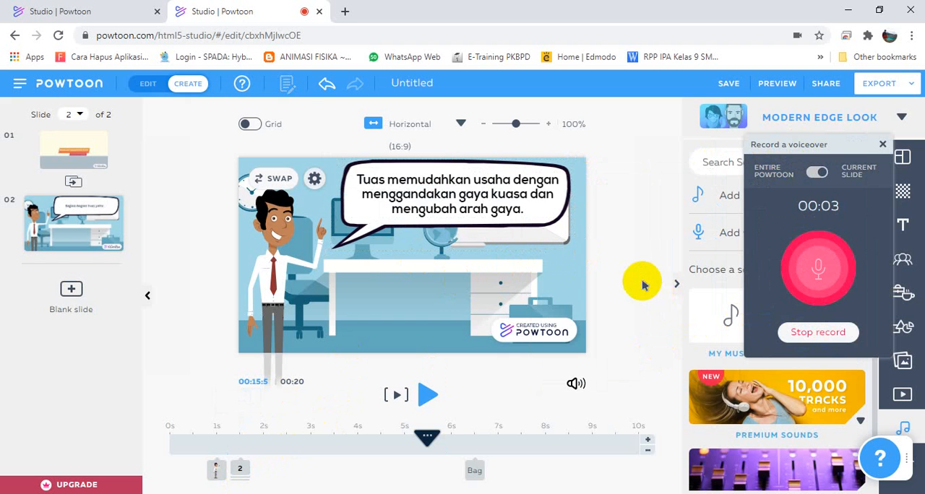
{"action": "left_click", "coordinate": [817, 332]}
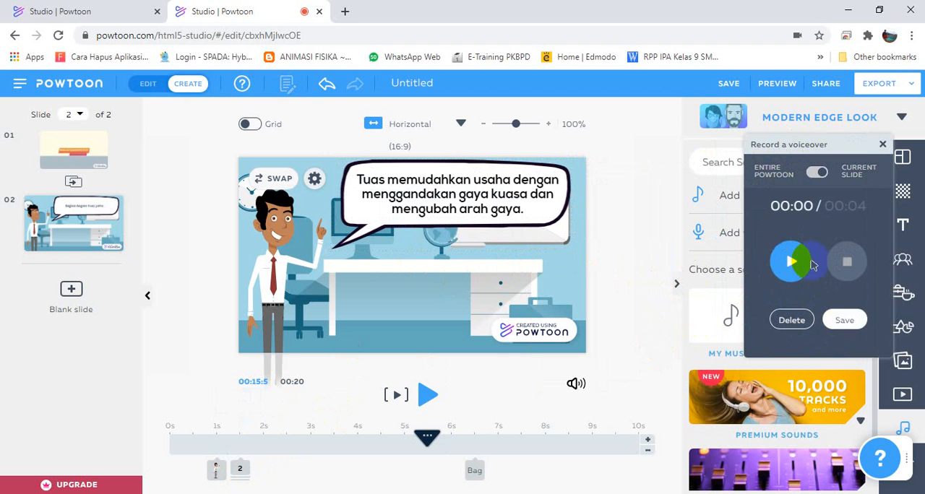
{"action": "left_click", "coordinate": [792, 320]}
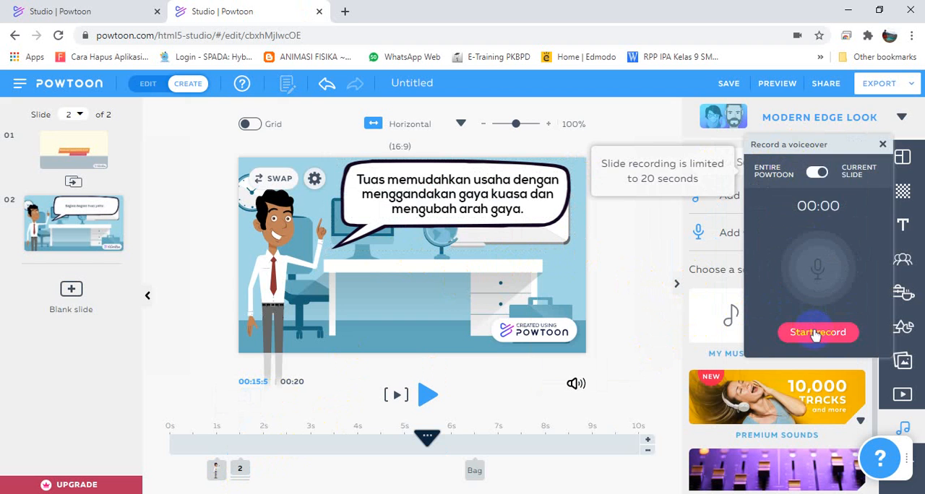
Record a voiceover of about 8 seconds for the current slide, play it back and save it as "slide 2".
{"action": "left_click", "coordinate": [817, 332]}
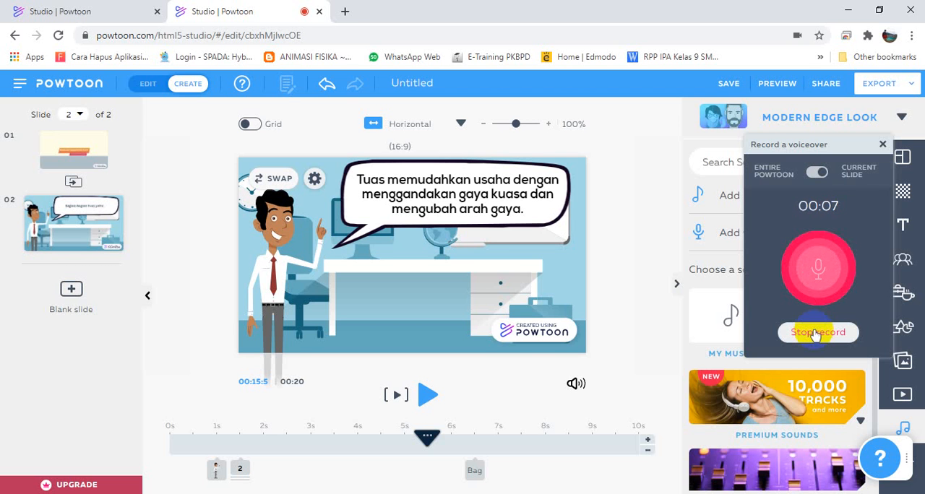
{"action": "left_click", "coordinate": [816, 332]}
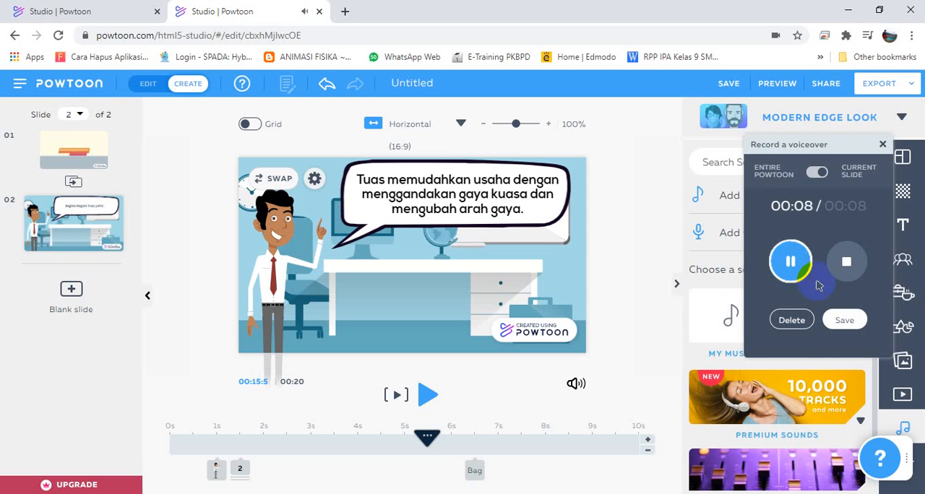
{"action": "left_click", "coordinate": [844, 262]}
{"action": "left_click", "coordinate": [839, 325]}
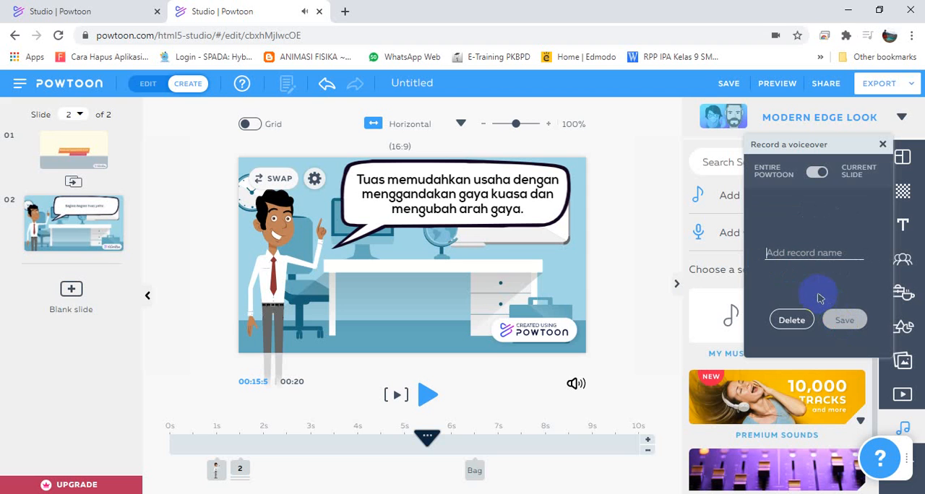
{"action": "type", "text": "slide 2"}
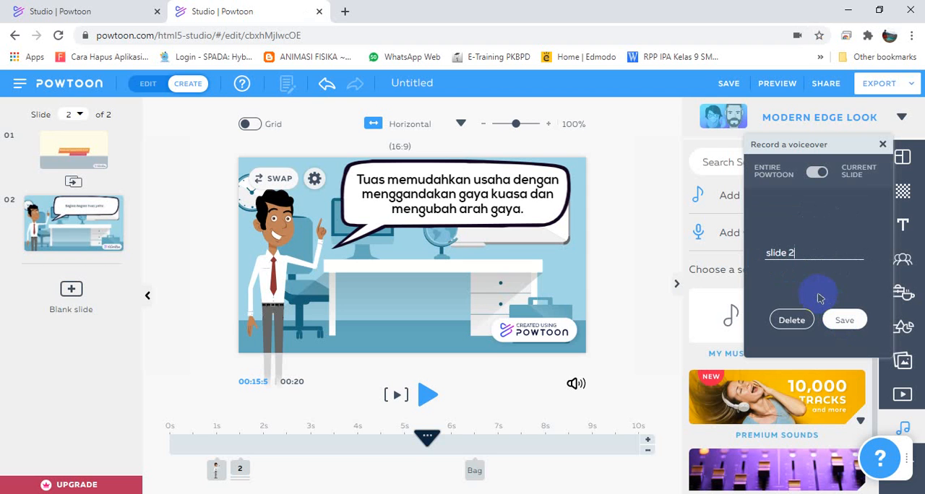
{"action": "left_click", "coordinate": [838, 319]}
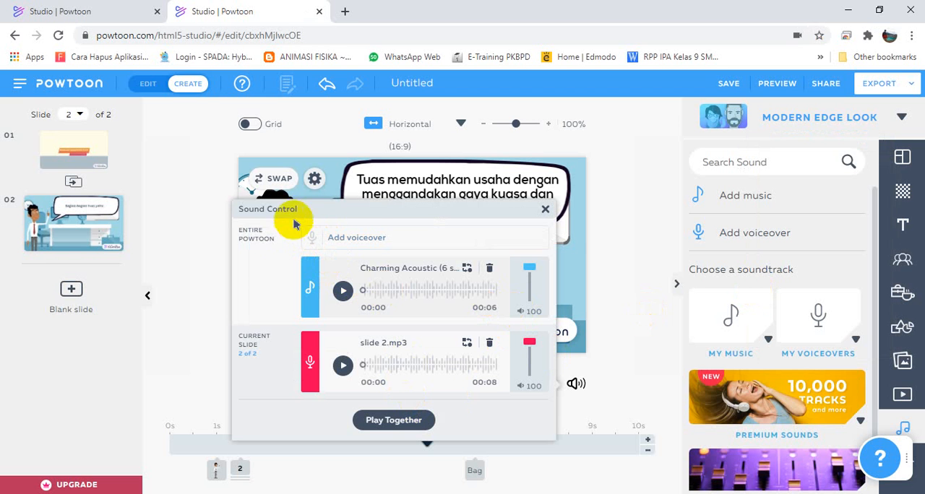
Lower the Charming Acoustic background music volume to 30 in the sound controls and close them.
{"action": "left_click_drag", "start_coordinate": [363, 207], "coordinate": [432, 188]}
{"action": "left_click", "coordinate": [578, 387]}
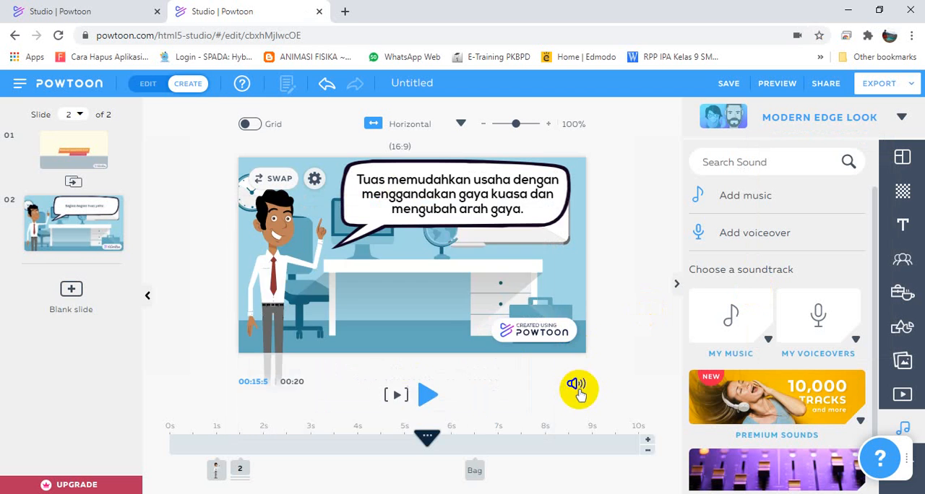
{"action": "left_click", "coordinate": [578, 387]}
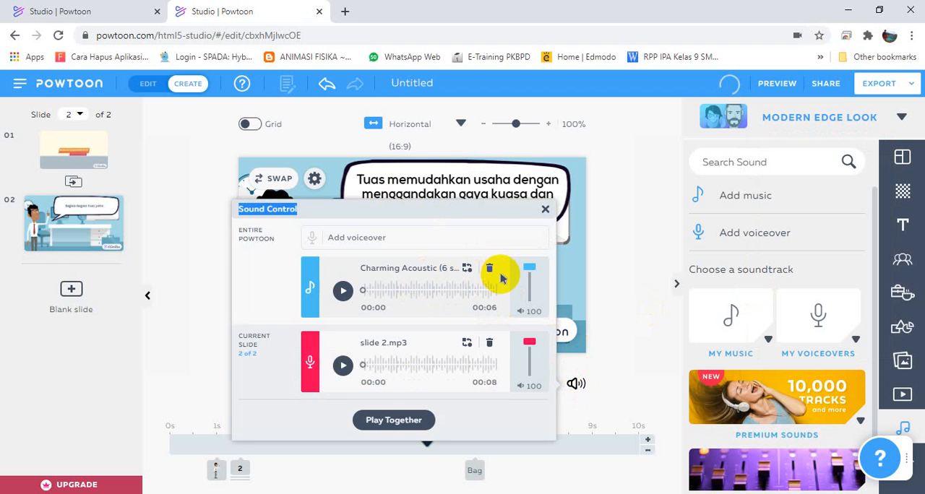
{"action": "left_click_drag", "start_coordinate": [526, 264], "coordinate": [526, 274]}
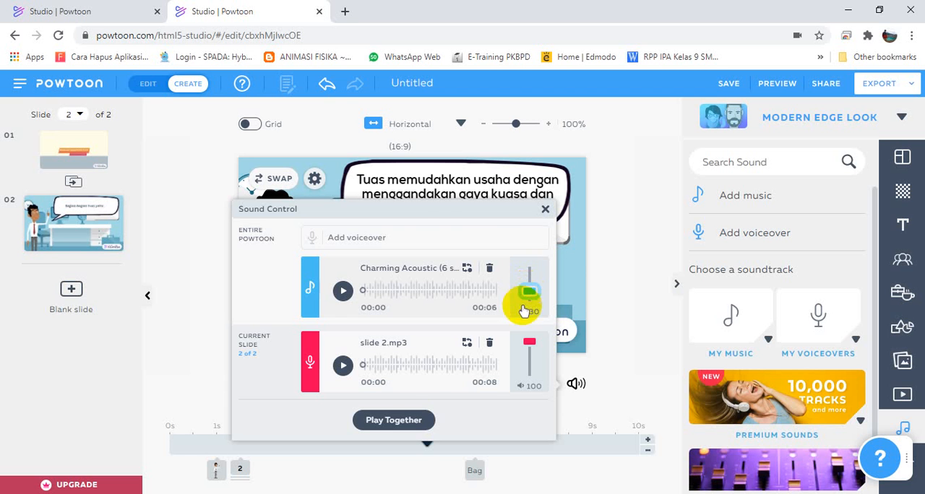
{"action": "left_click", "coordinate": [221, 368]}
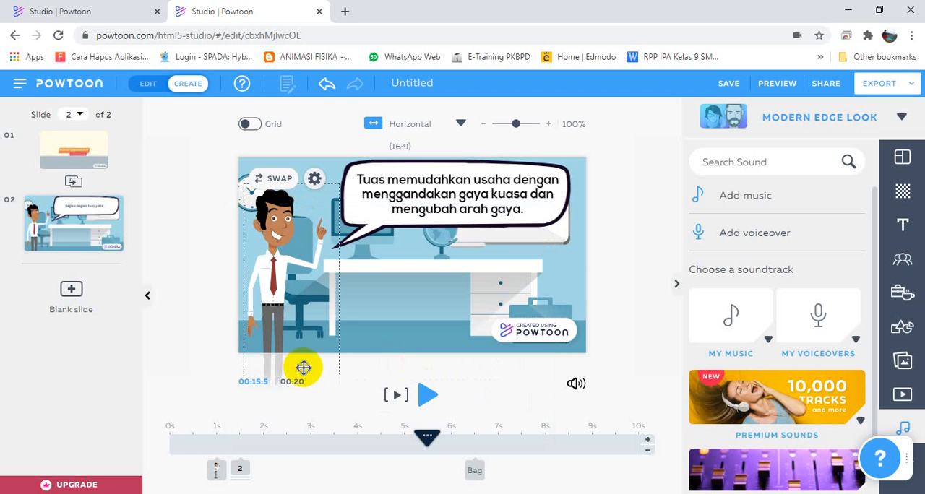
{"action": "left_click", "coordinate": [573, 384]}
{"action": "left_click", "coordinate": [601, 337]}
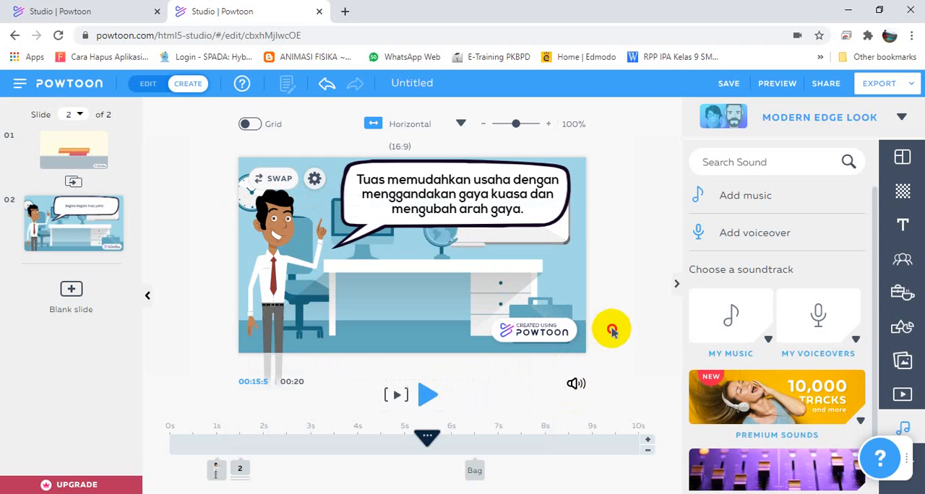
Preview the office slide with its voiceover and background music, and return to the title slide.
{"action": "left_click", "coordinate": [397, 398]}
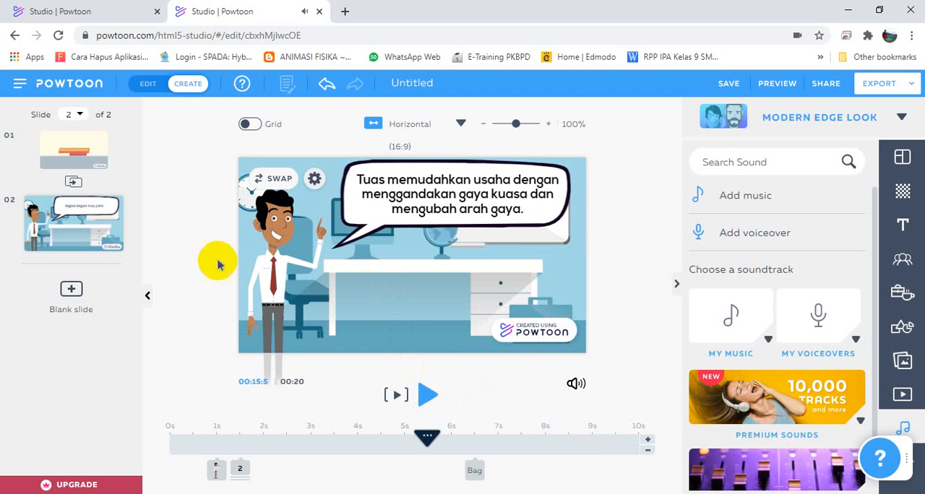
{"action": "left_click", "coordinate": [65, 156]}
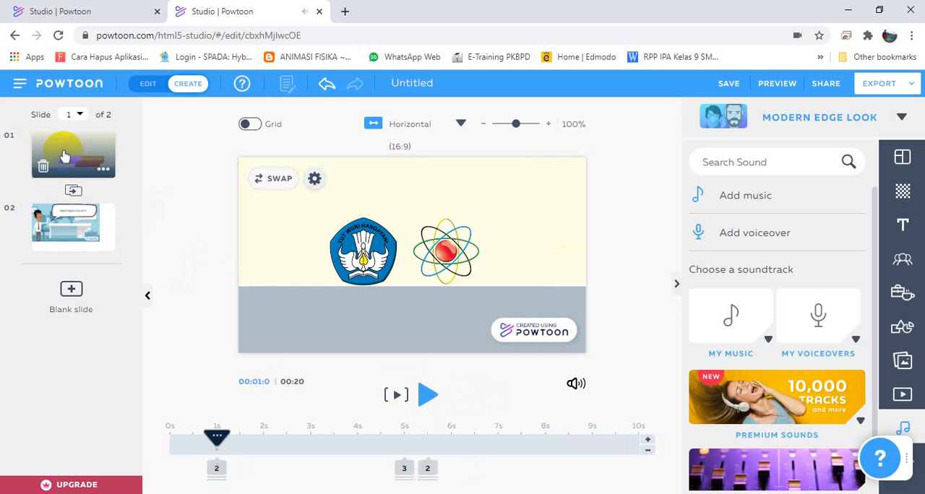
{"action": "left_click", "coordinate": [58, 212]}
{"action": "left_click", "coordinate": [49, 167]}
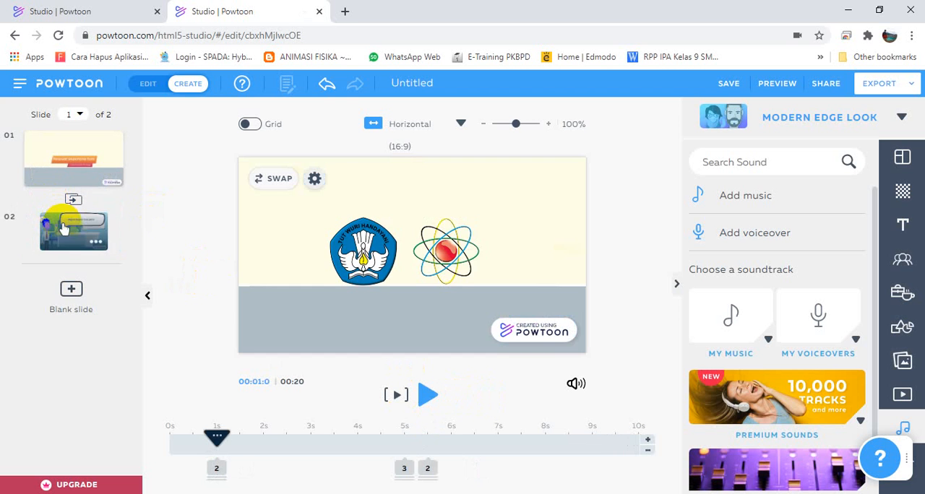
{"action": "left_click", "coordinate": [62, 217]}
{"action": "left_click", "coordinate": [54, 173]}
{"action": "left_click", "coordinate": [61, 216]}
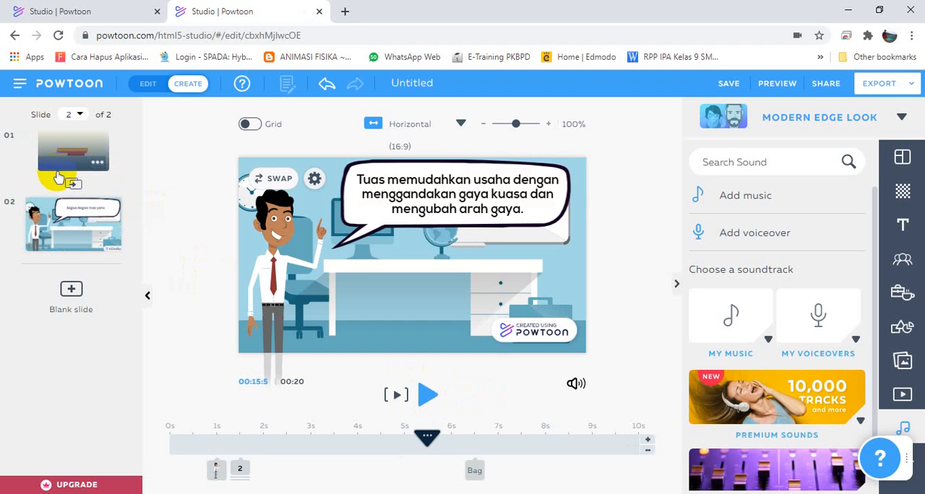
{"action": "left_click", "coordinate": [54, 182]}
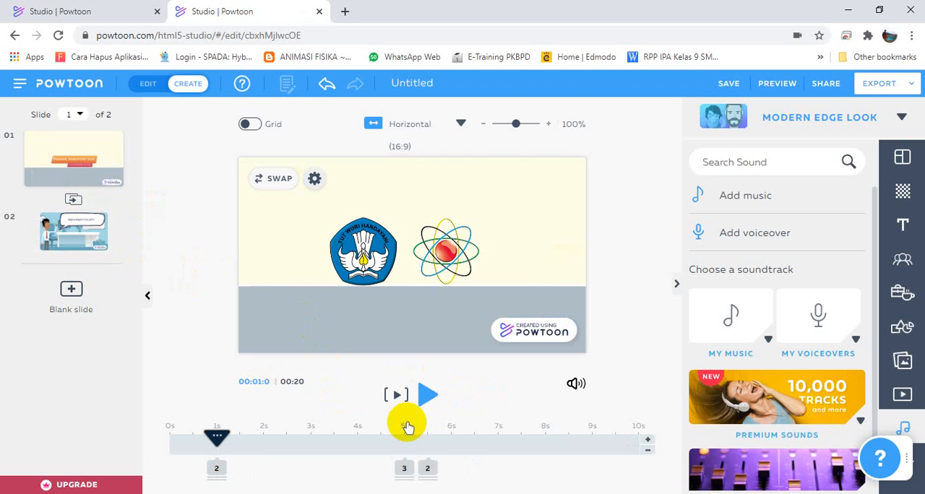